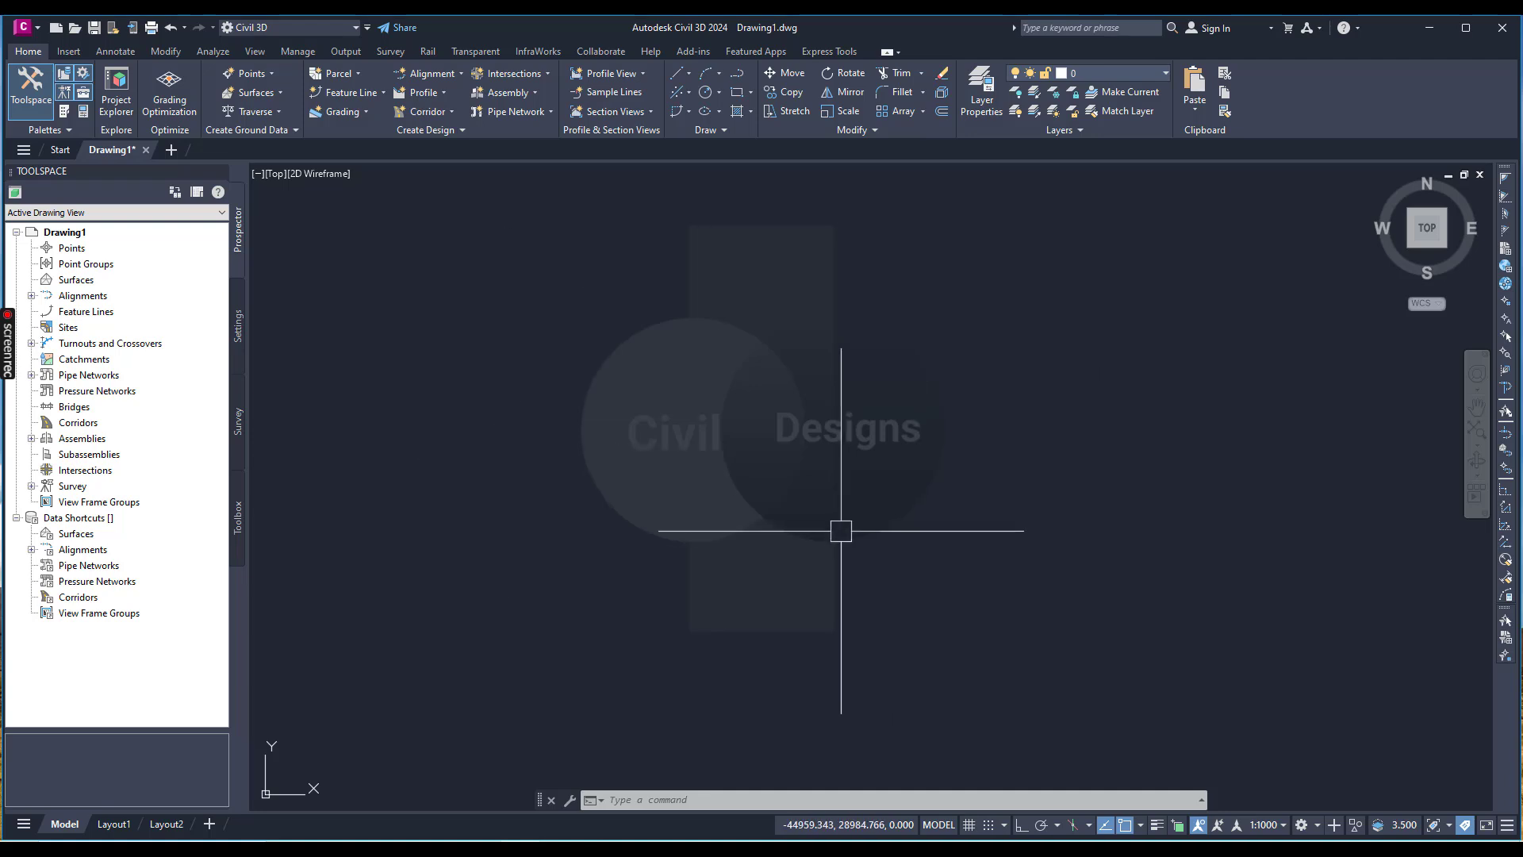
pyautogui.click(442, 76)
pyautogui.click(474, 98)
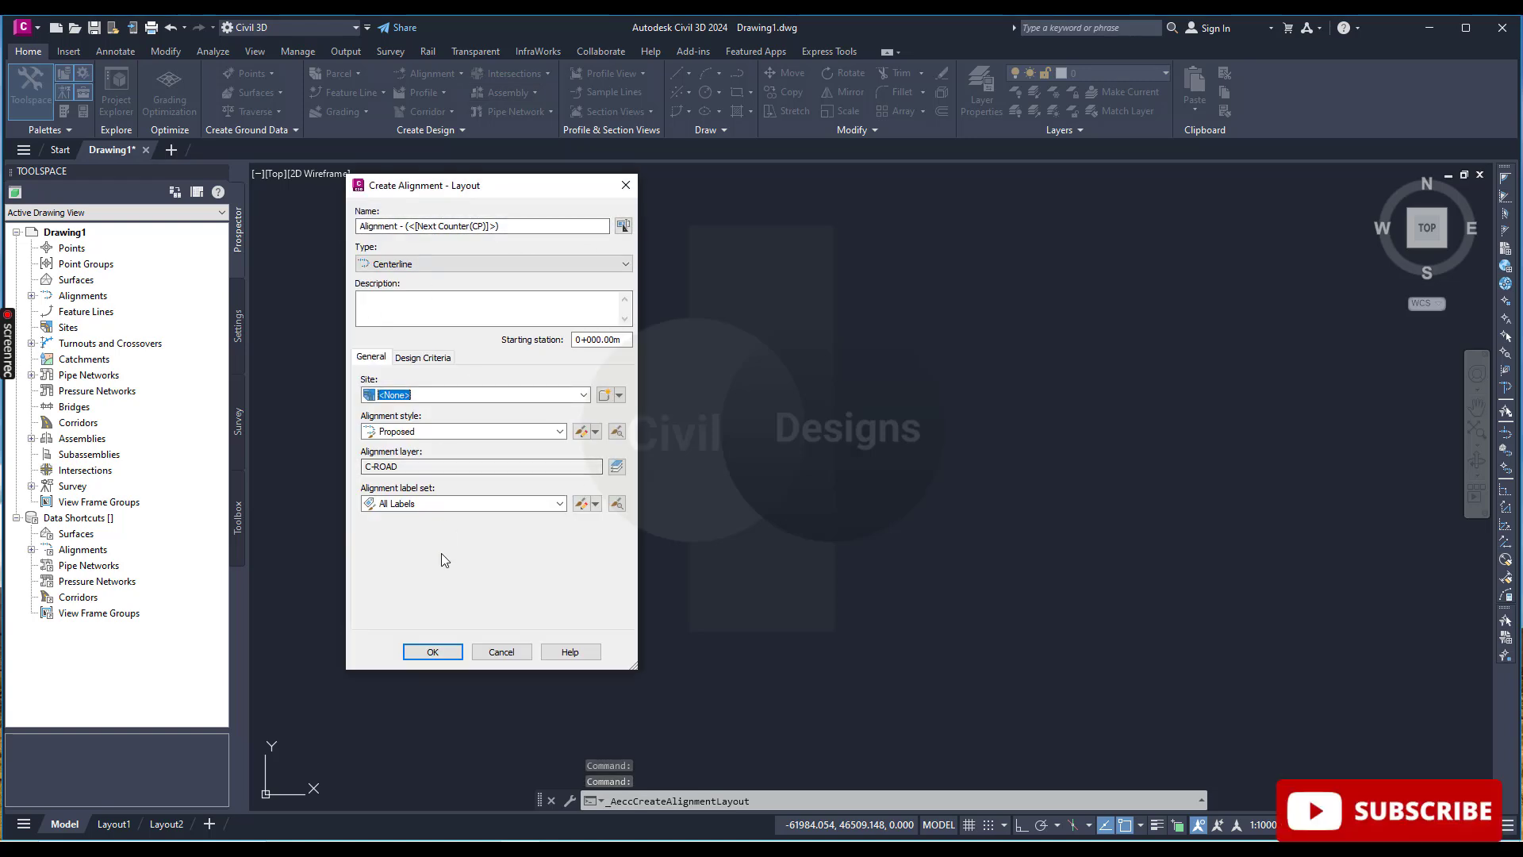
pyautogui.click(433, 650)
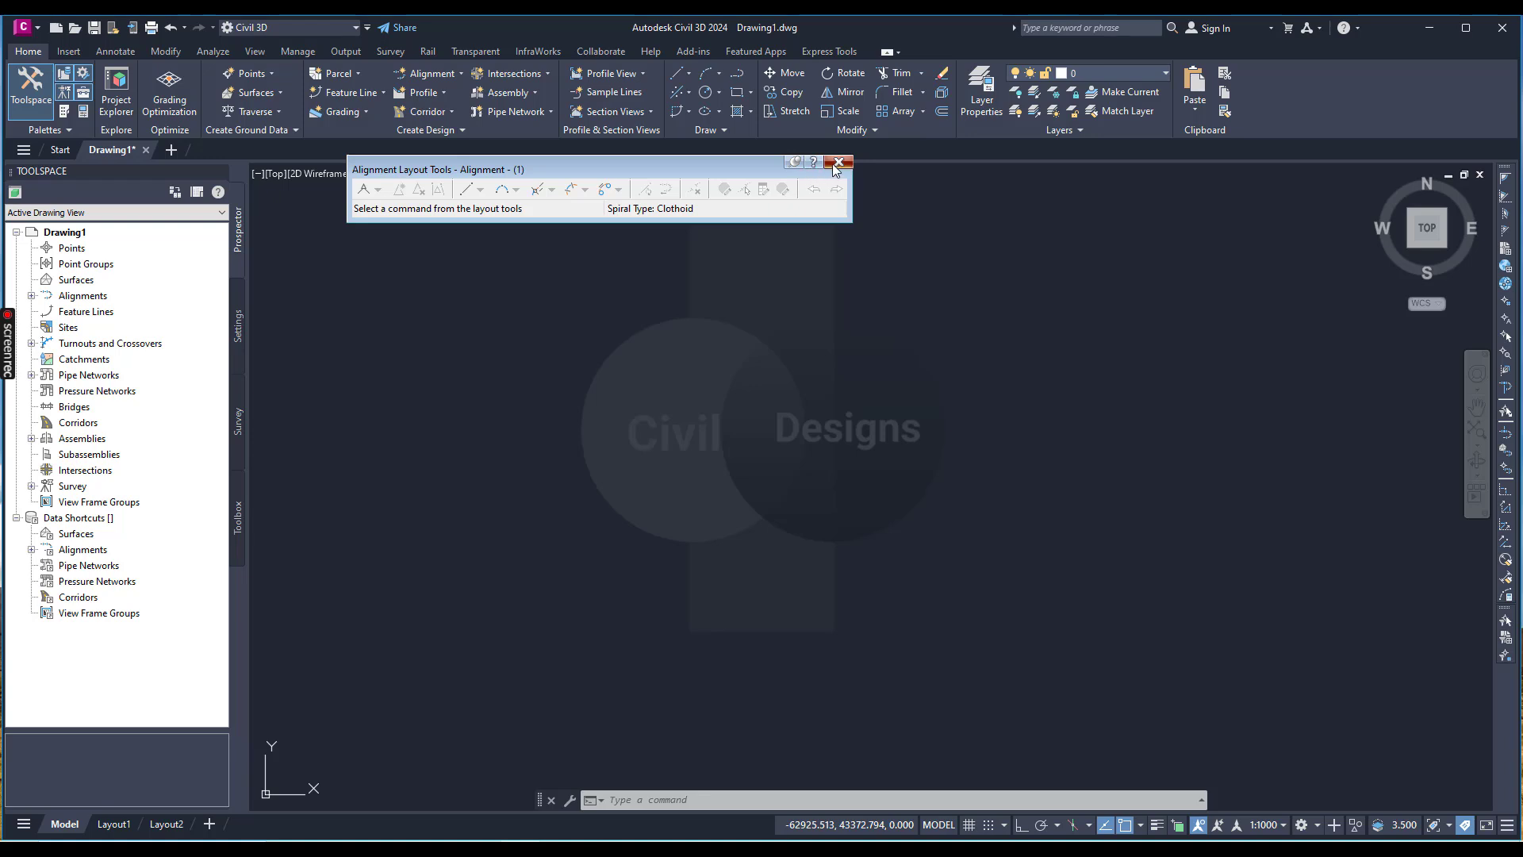
pyautogui.click(837, 163)
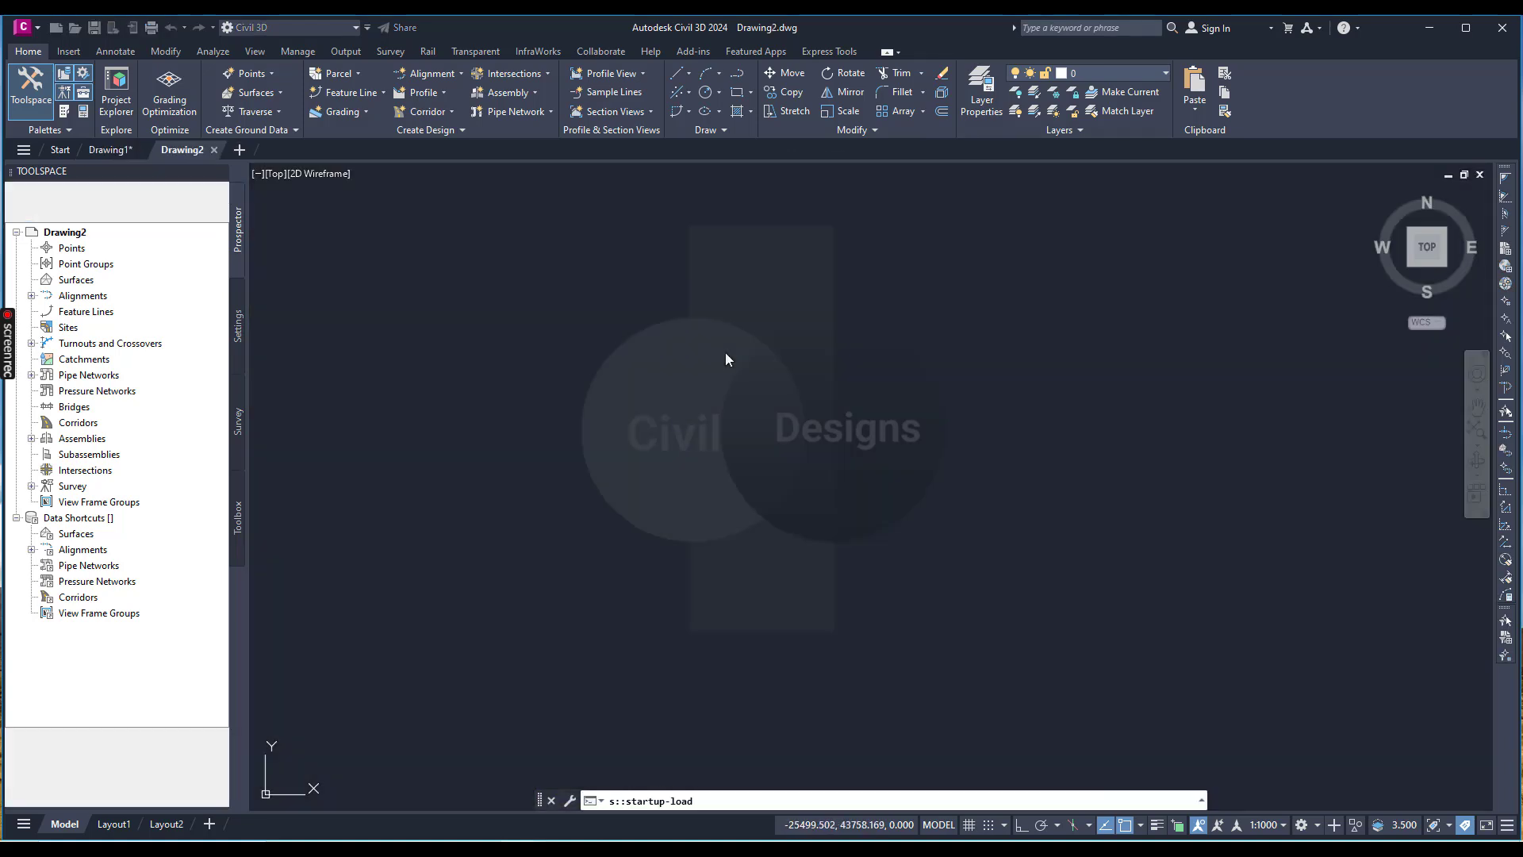
# - Close Drawing1 without saving it
pyautogui.click(143, 150)
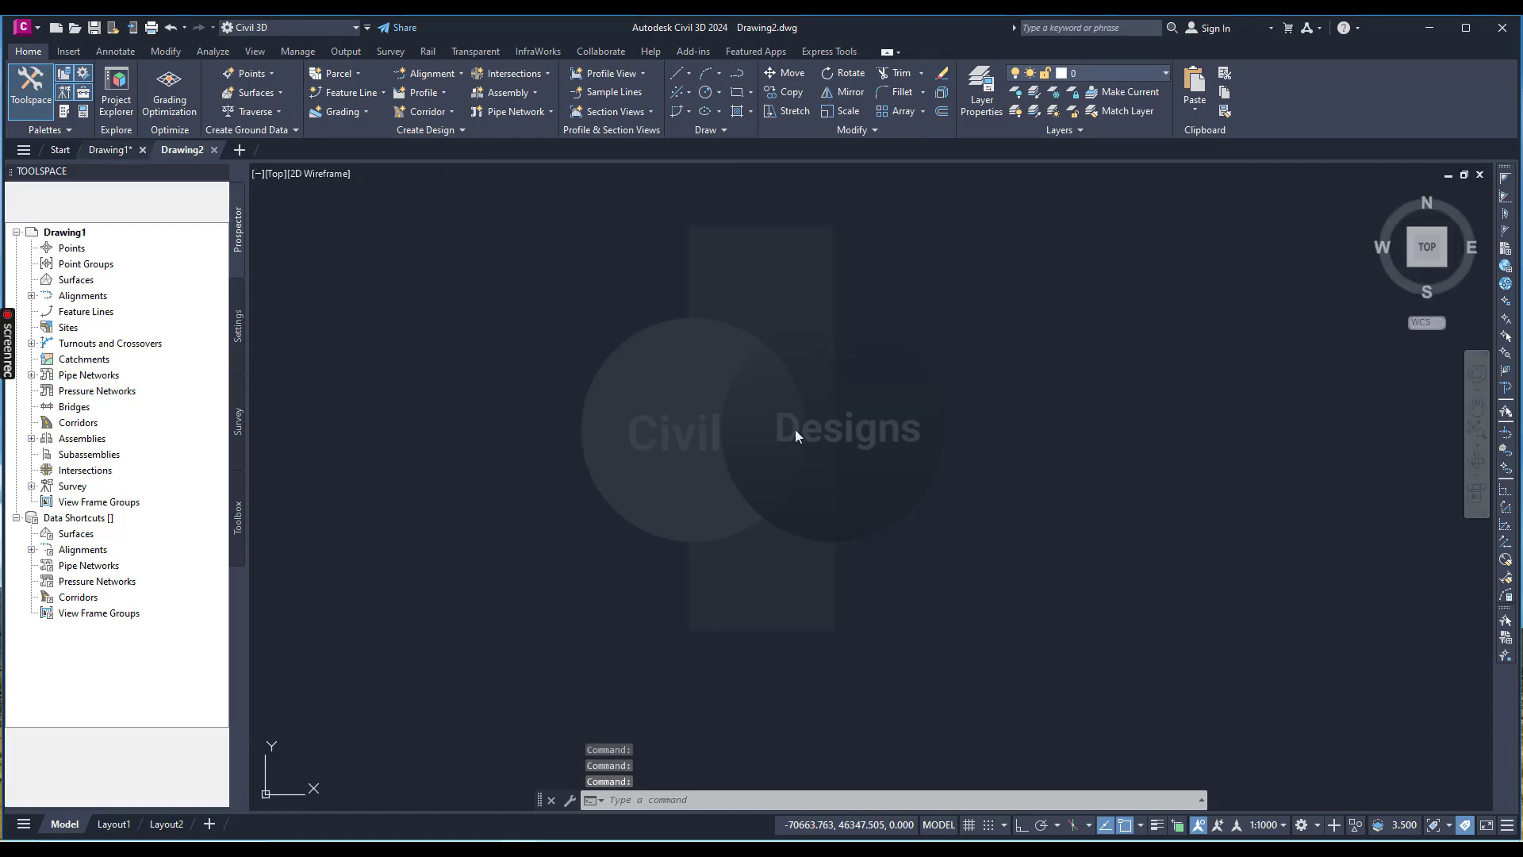
pyautogui.click(701, 469)
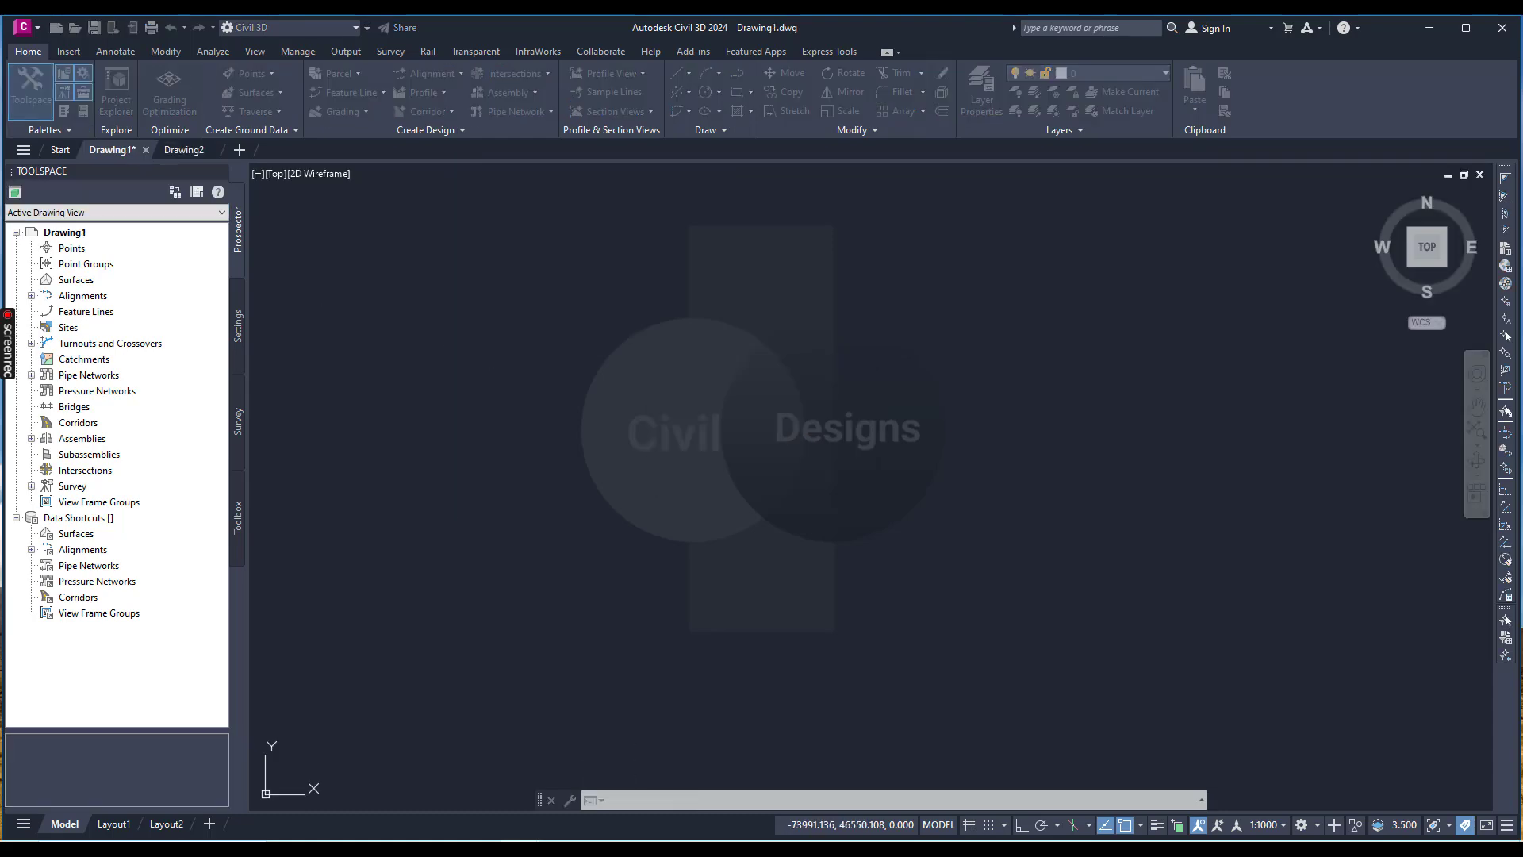
# - Create a new centerline alignment layout with no site, the Proposed style and the All Labels label set
pyautogui.click(421, 77)
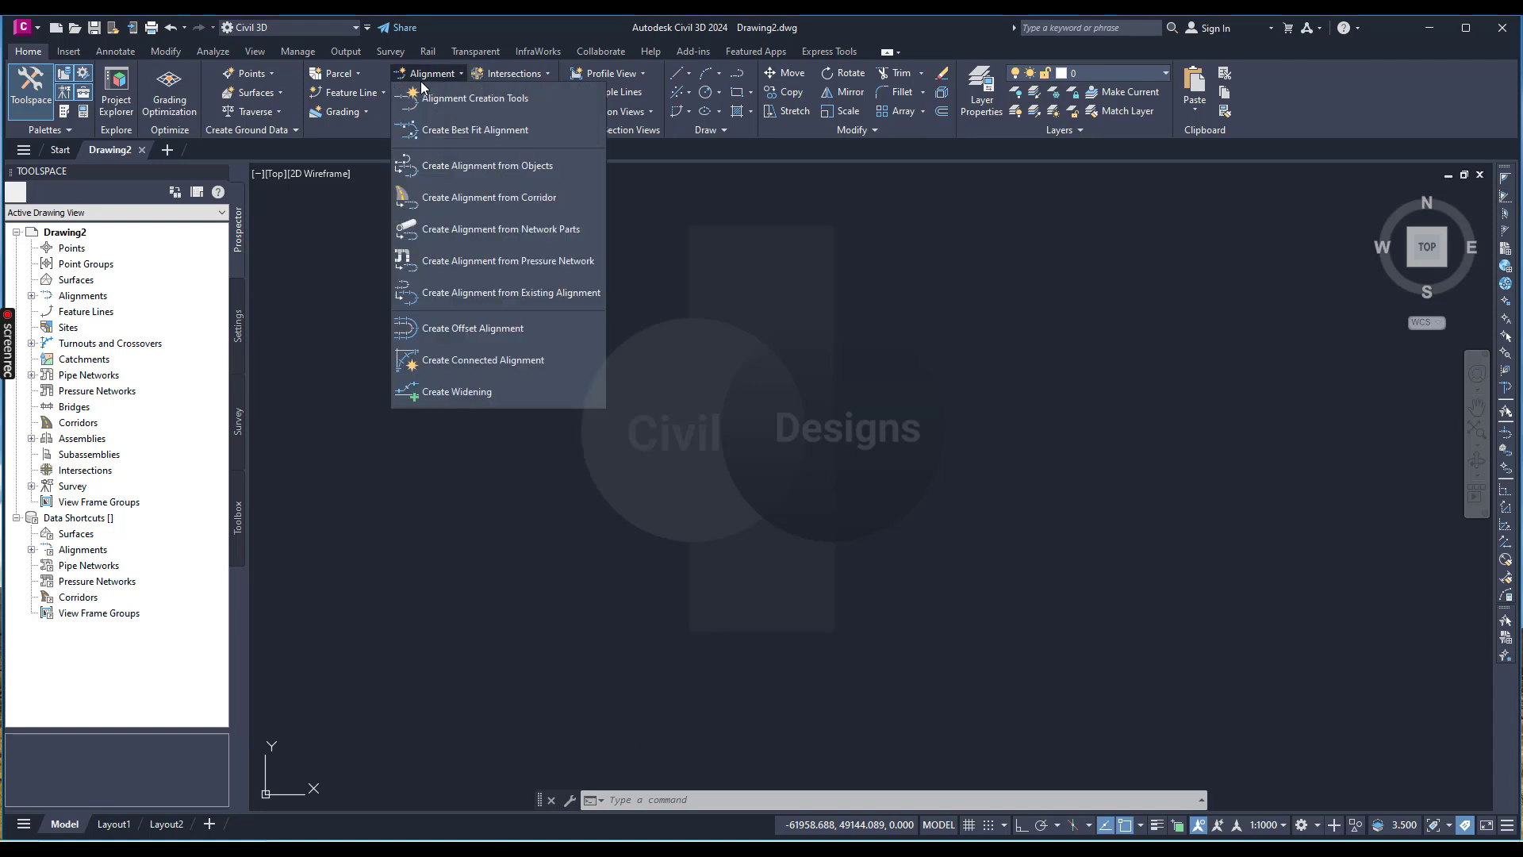
pyautogui.click(449, 98)
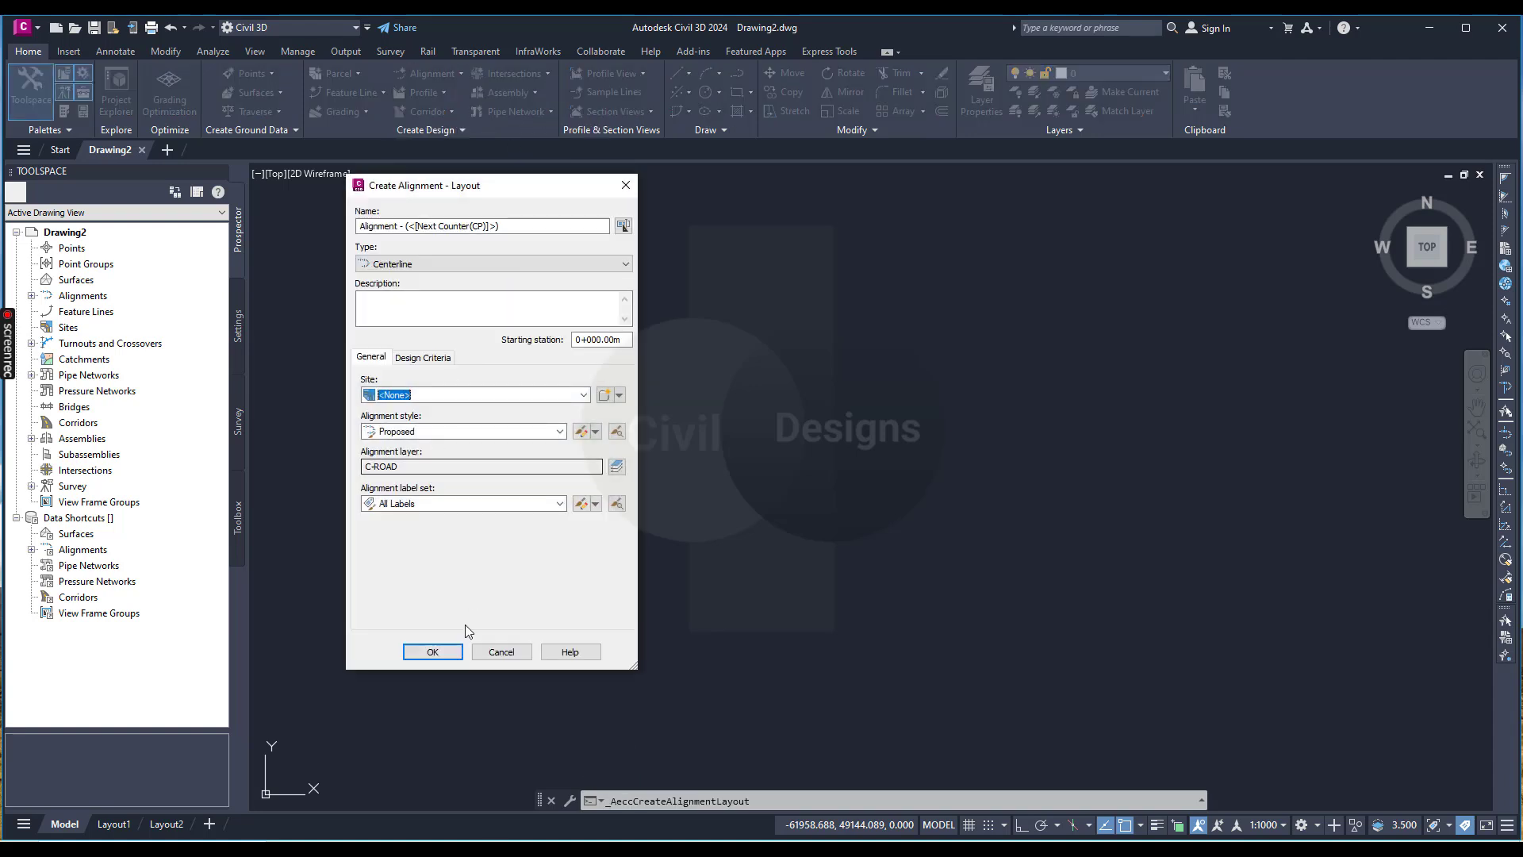
pyautogui.click(444, 652)
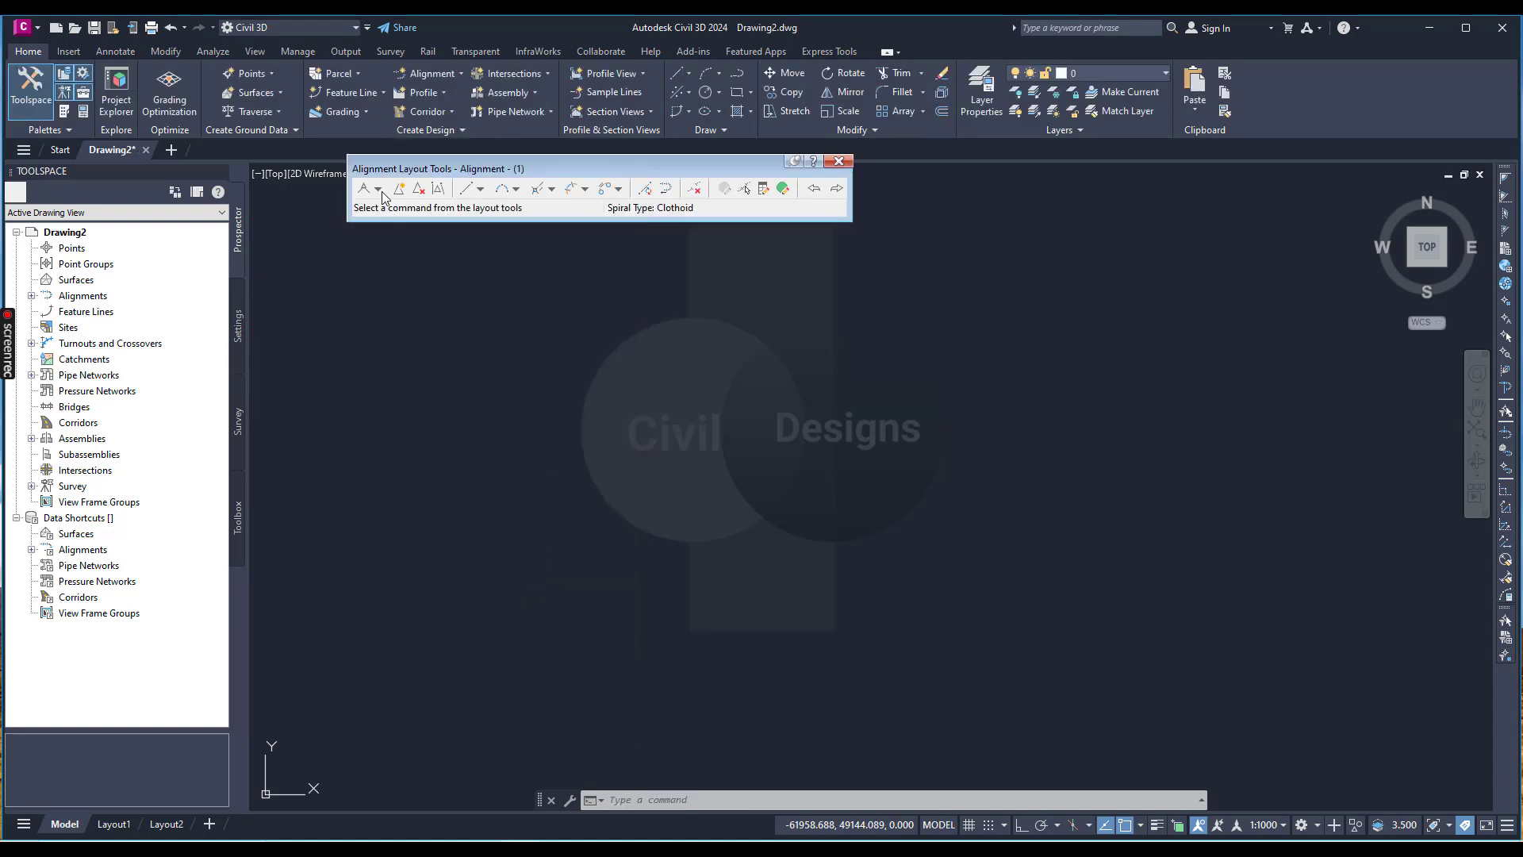
# - Draw a zigzag alignment of three tangents with curves, about 46 km long, and close the layout tools
pyautogui.click(380, 191)
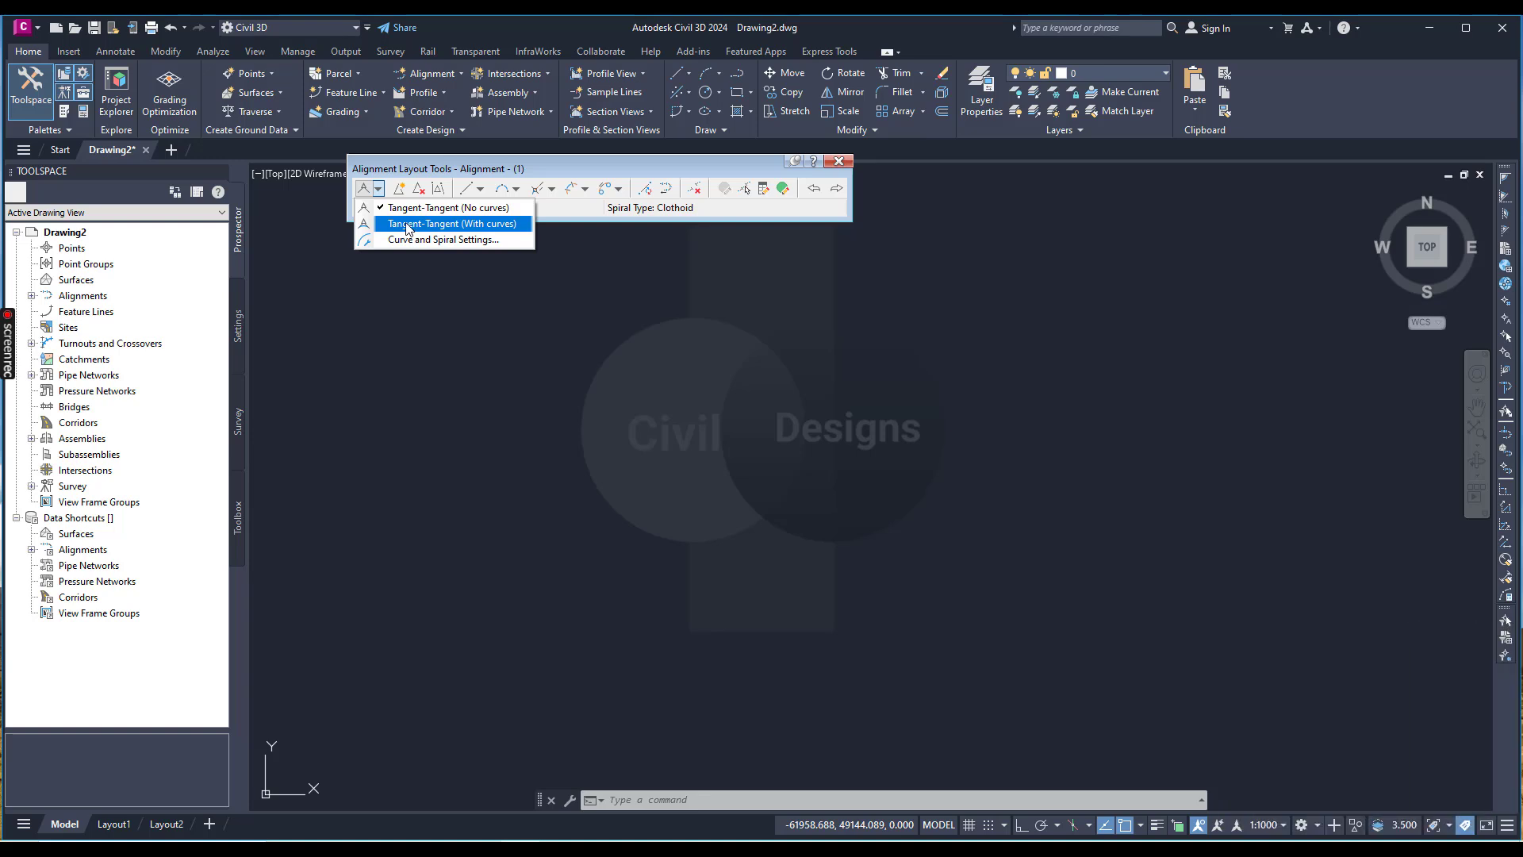
pyautogui.click(433, 224)
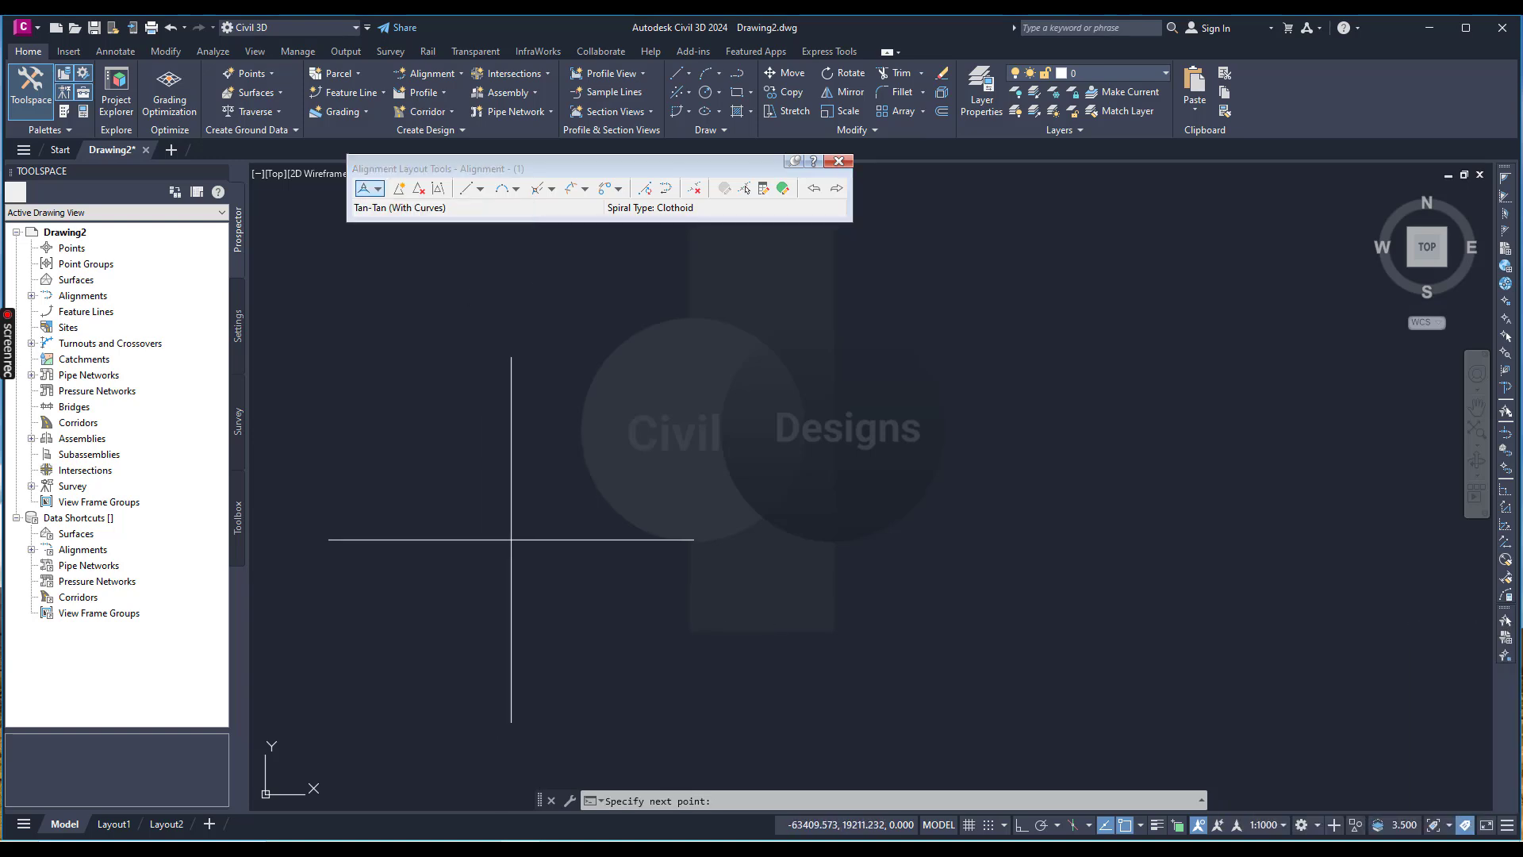
pyautogui.click(589, 476)
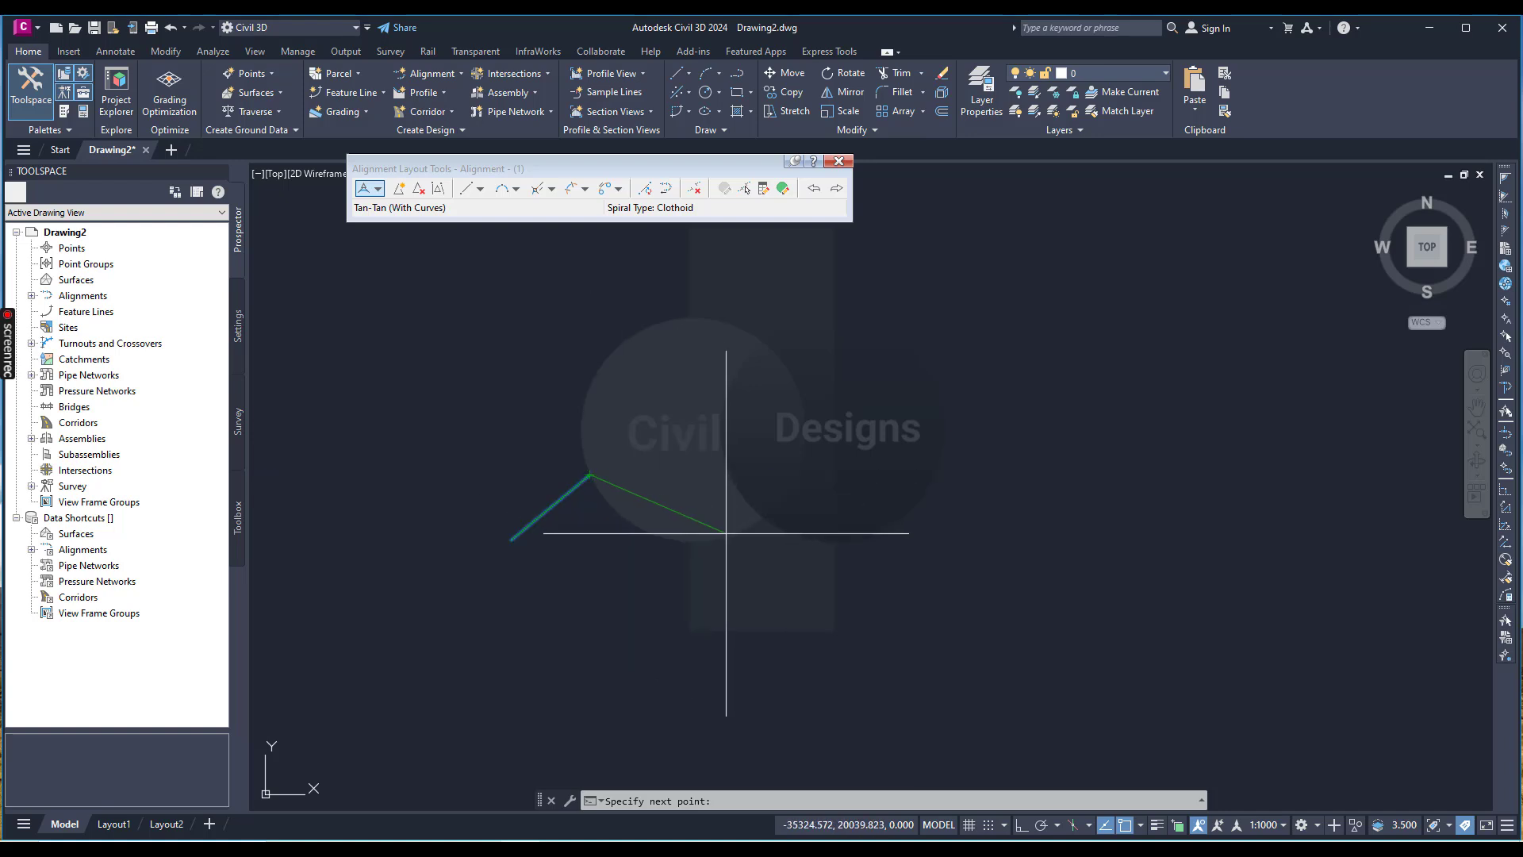
pyautogui.click(724, 535)
pyautogui.click(817, 489)
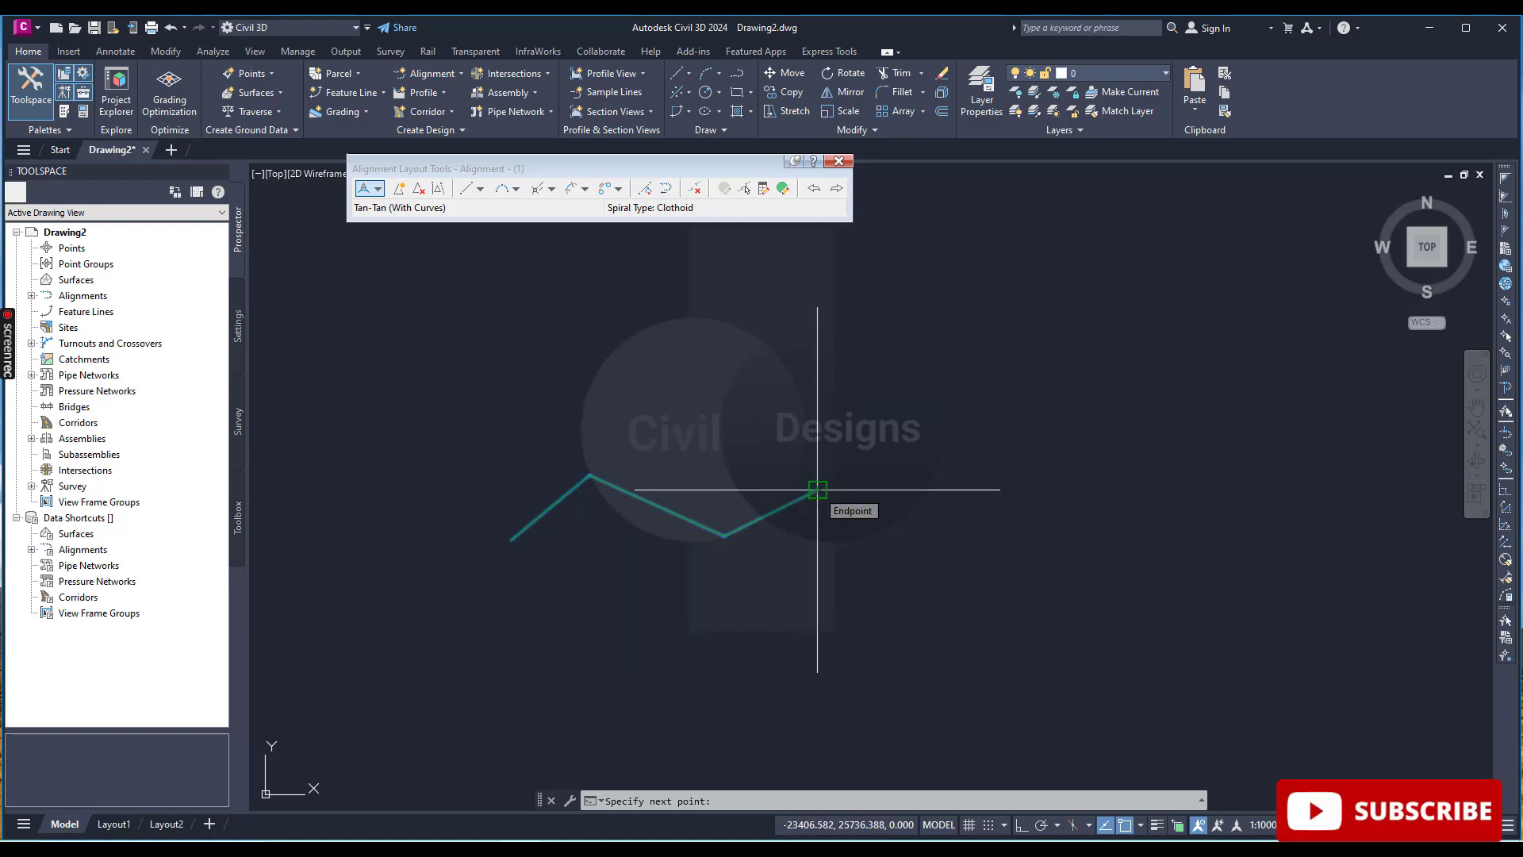
pyautogui.press('Return')
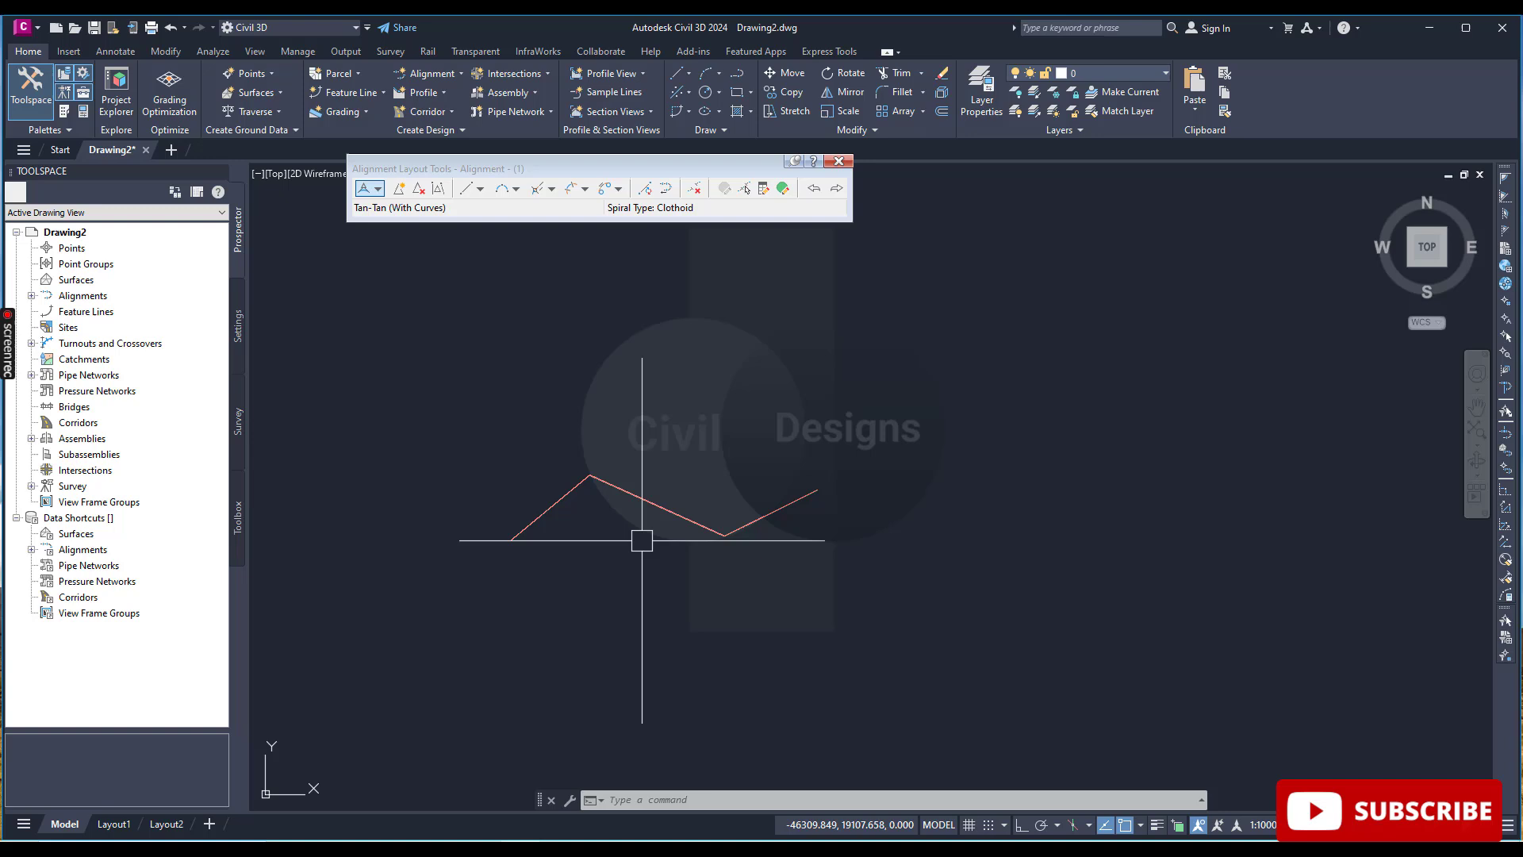
pyautogui.click(839, 161)
# - Examine the station labels at the alignment's end and the geometry point labels around its first curve
pyautogui.scroll(5, 518, 541)
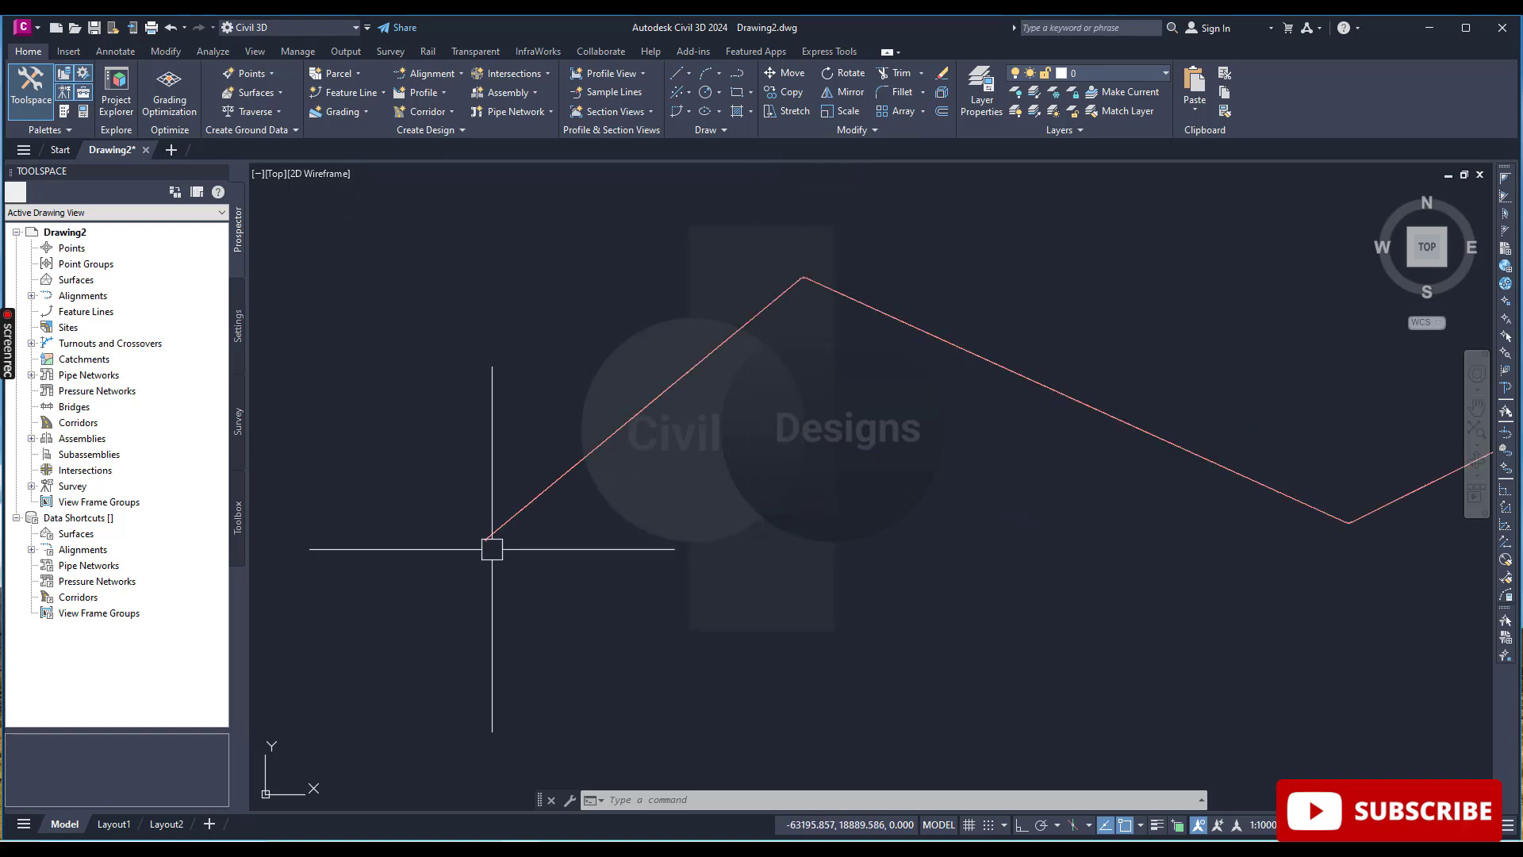
pyautogui.scroll(-5, 468, 544)
pyautogui.scroll(5, 487, 530)
pyautogui.scroll(-4, 476, 516)
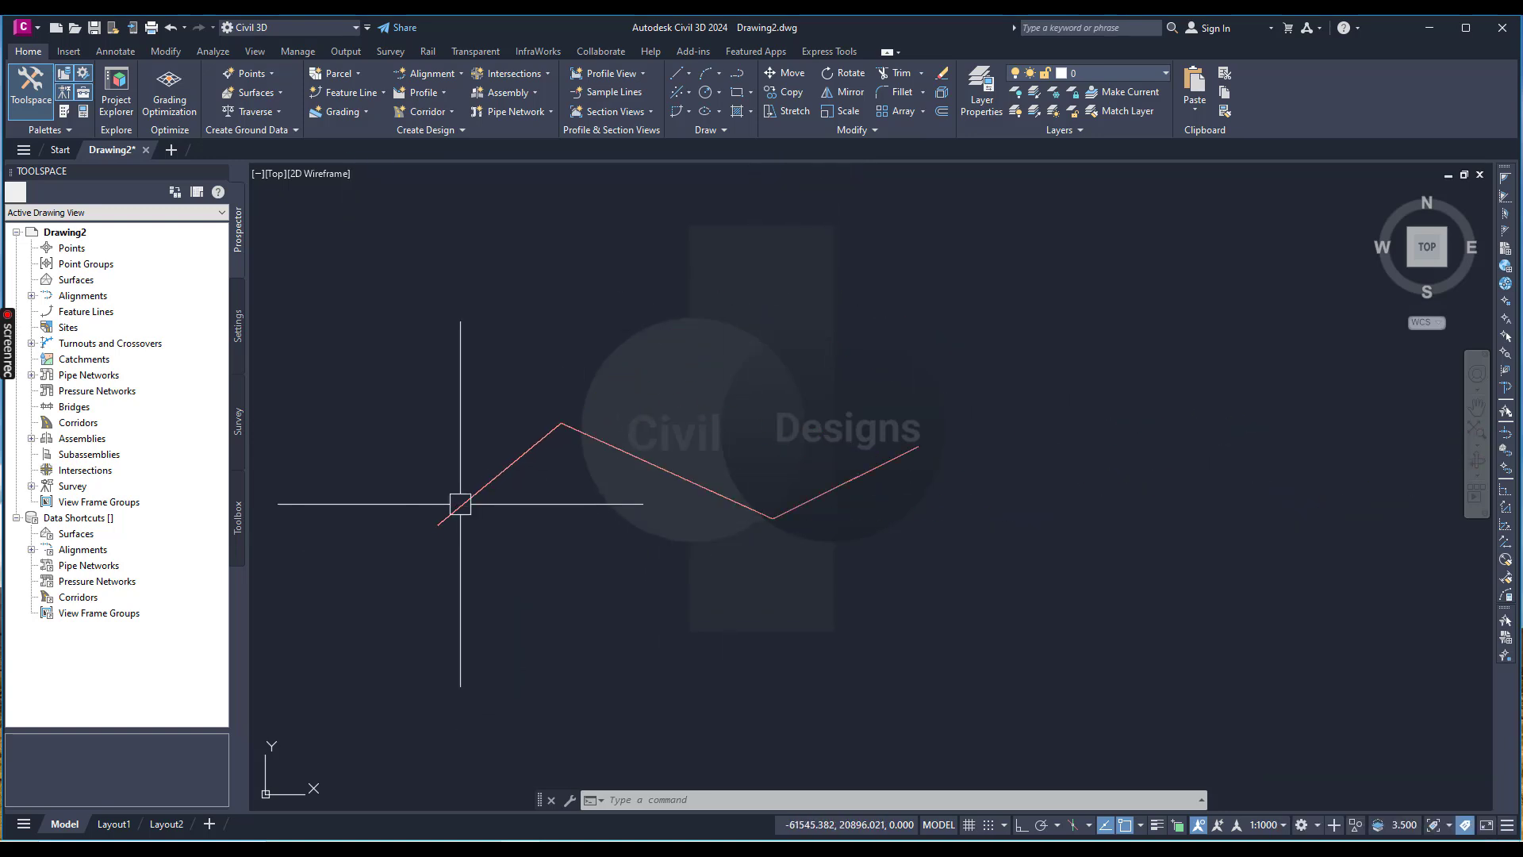
pyautogui.scroll(7, 823, 534)
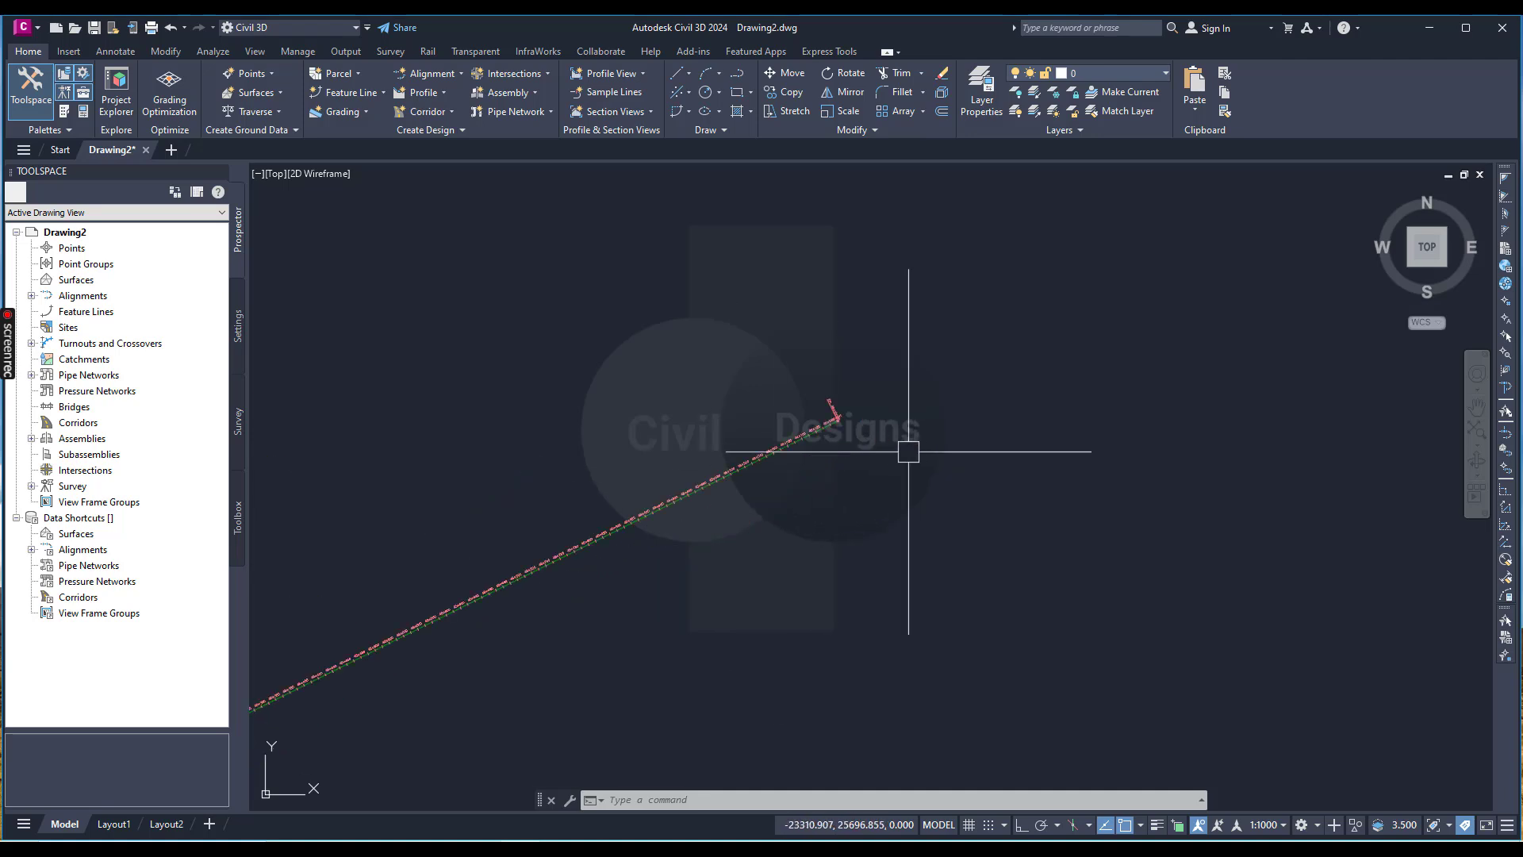
pyautogui.scroll(3, 889, 448)
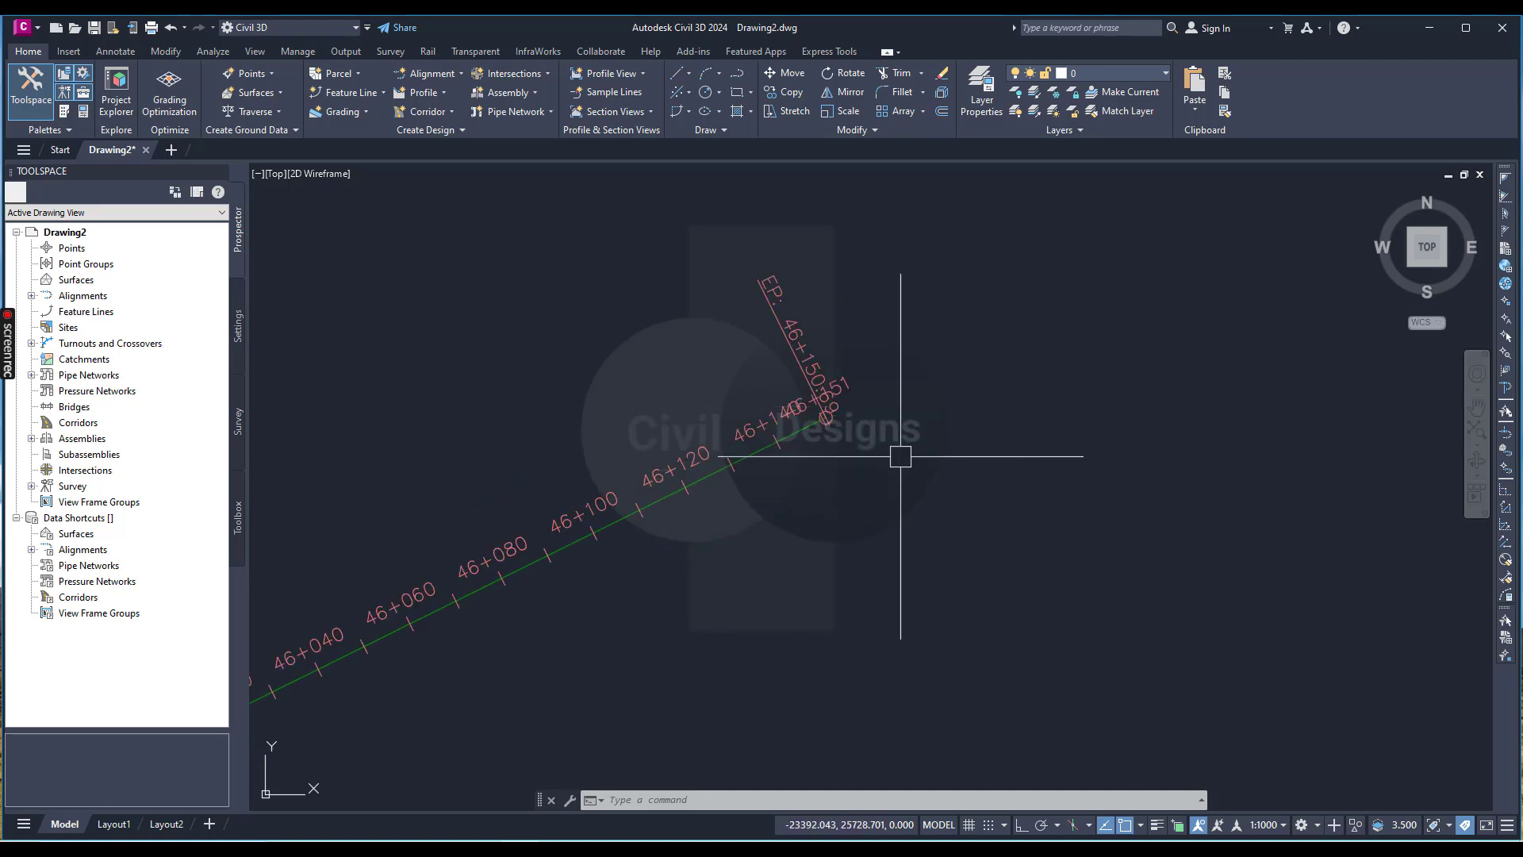
pyautogui.scroll(-8, 901, 456)
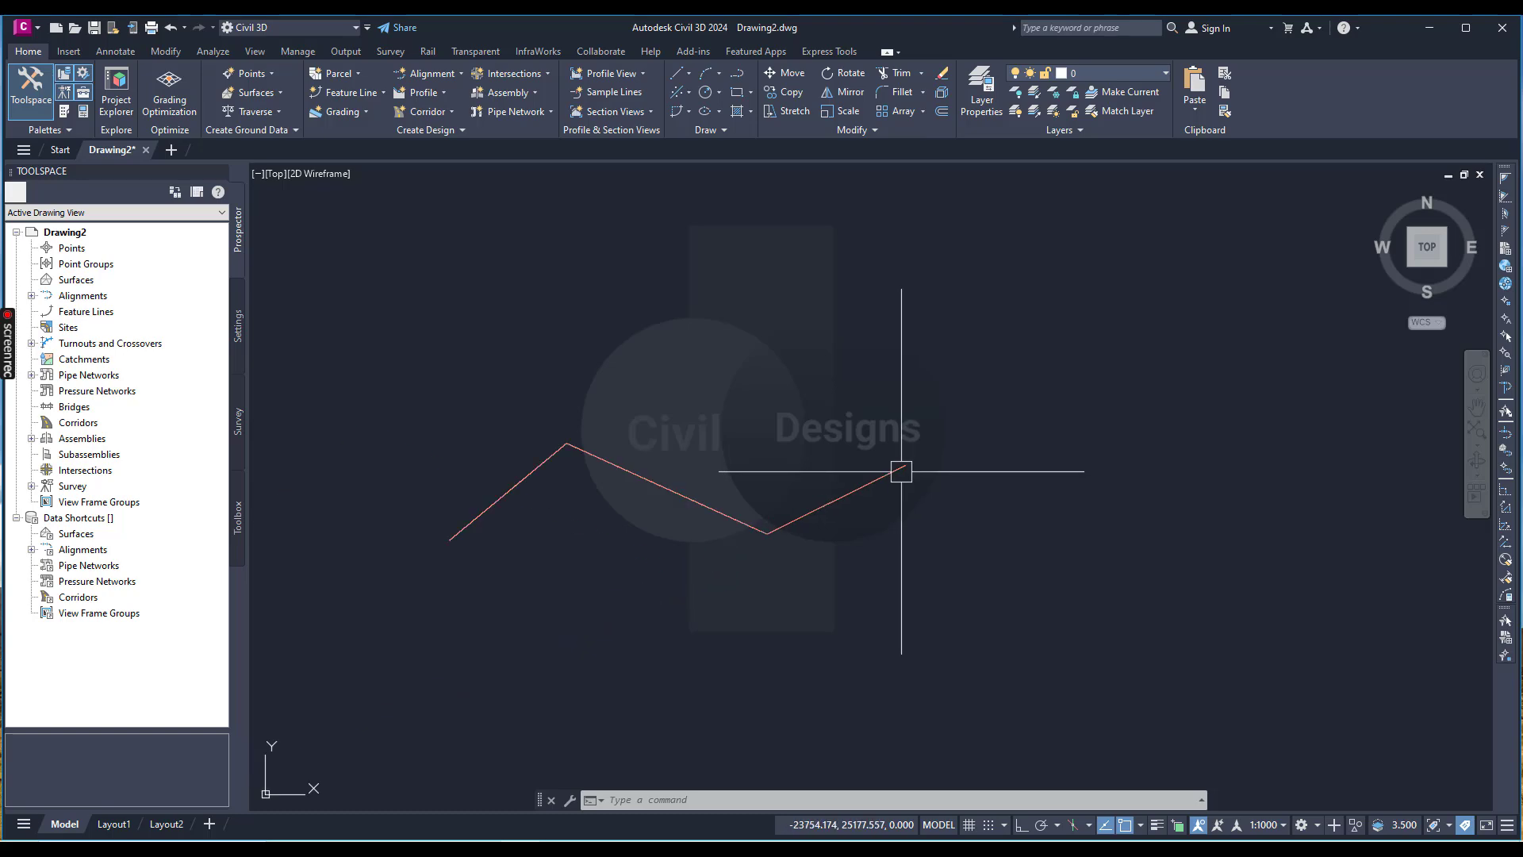
pyautogui.scroll(4, 732, 472)
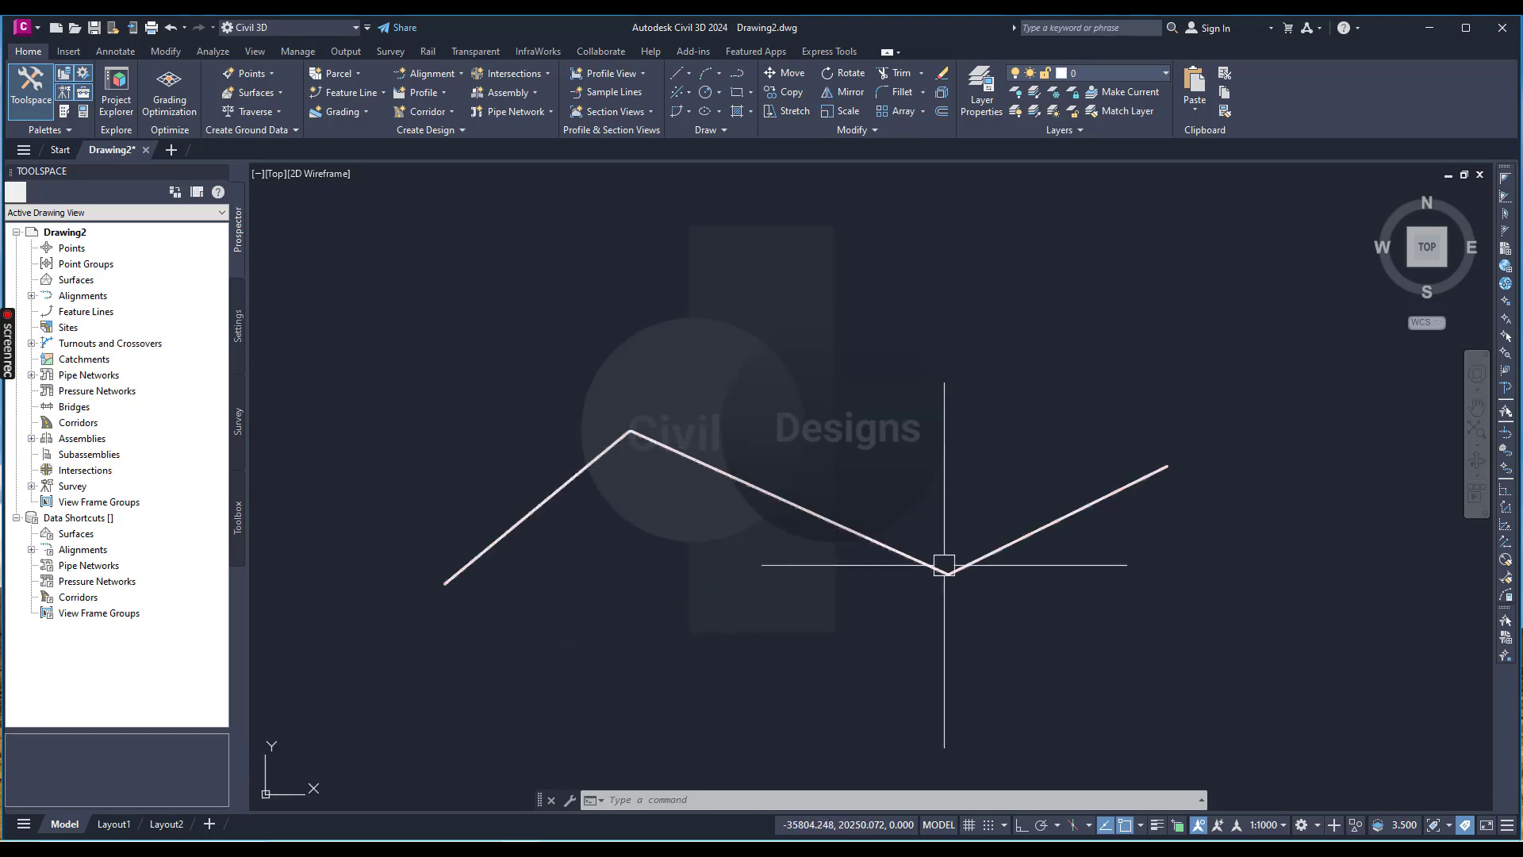
pyautogui.scroll(6, 603, 428)
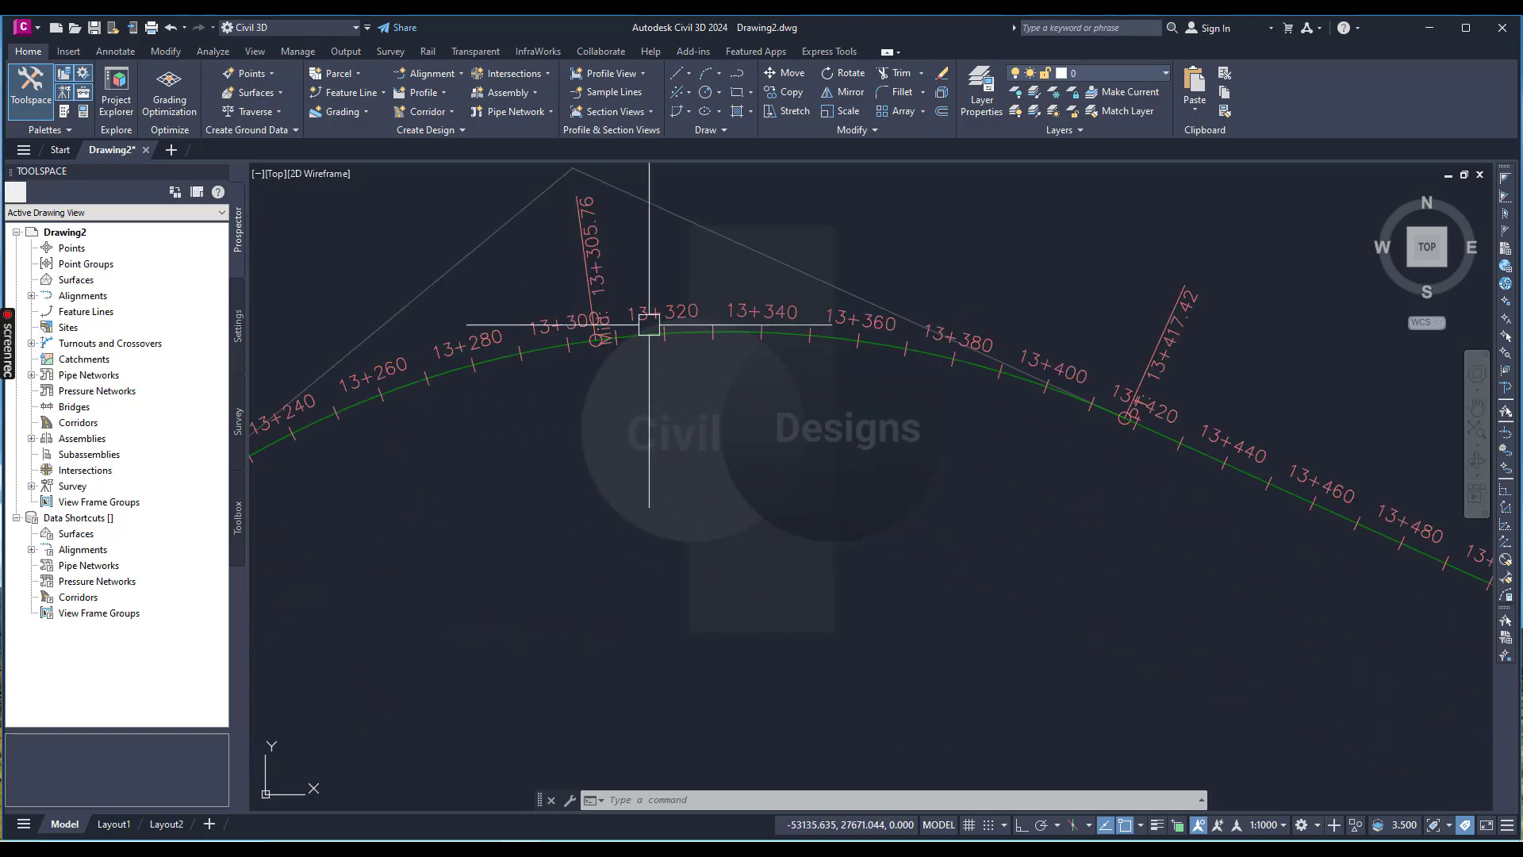
pyautogui.scroll(-5, 850, 296)
pyautogui.scroll(3, 801, 299)
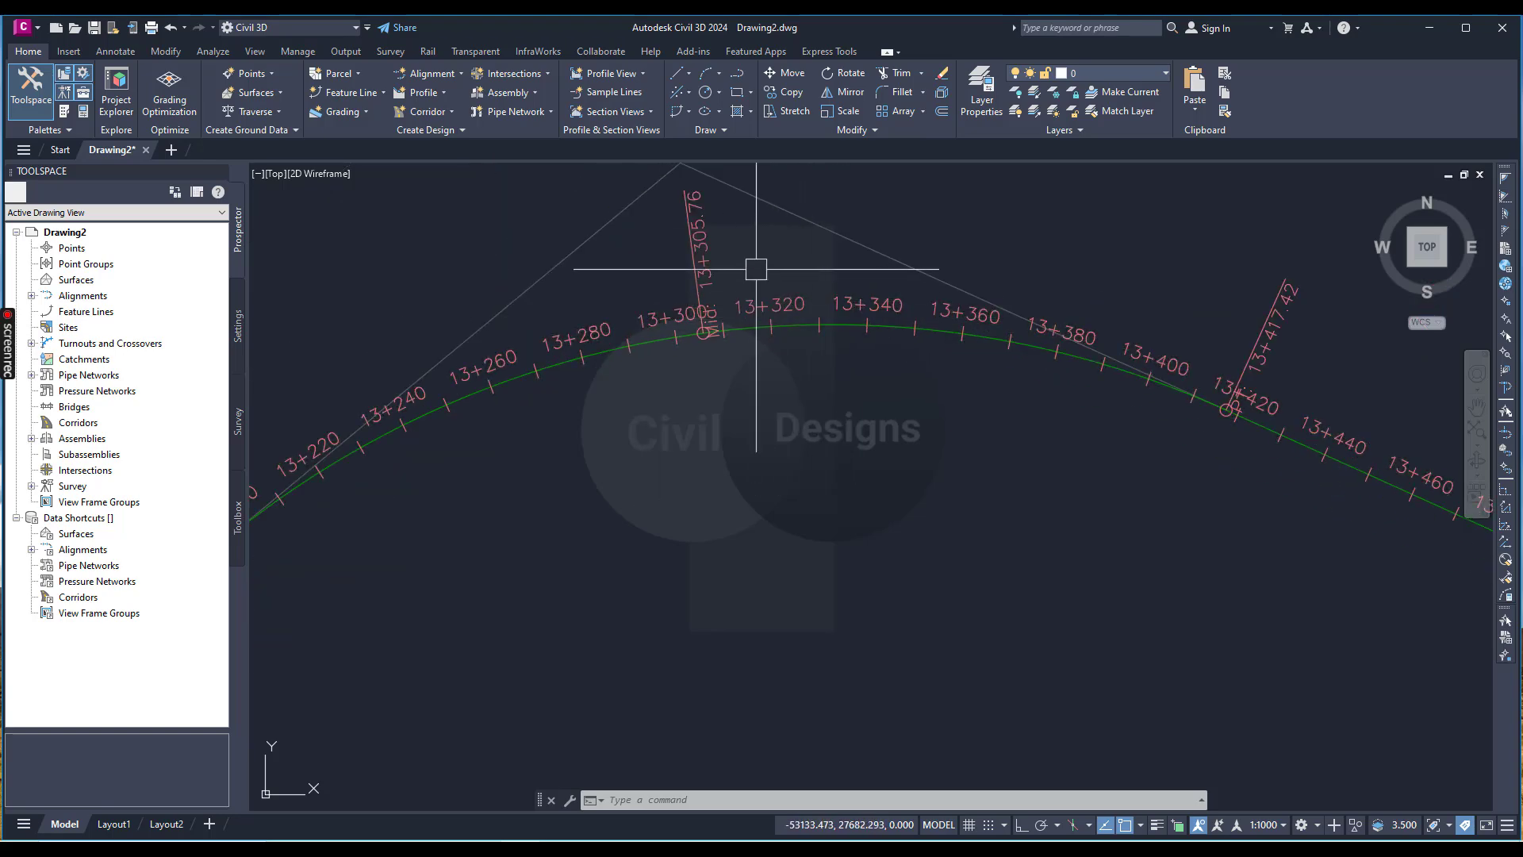
pyautogui.scroll(-5, 753, 274)
pyautogui.scroll(4, 749, 278)
pyautogui.scroll(-3, 746, 279)
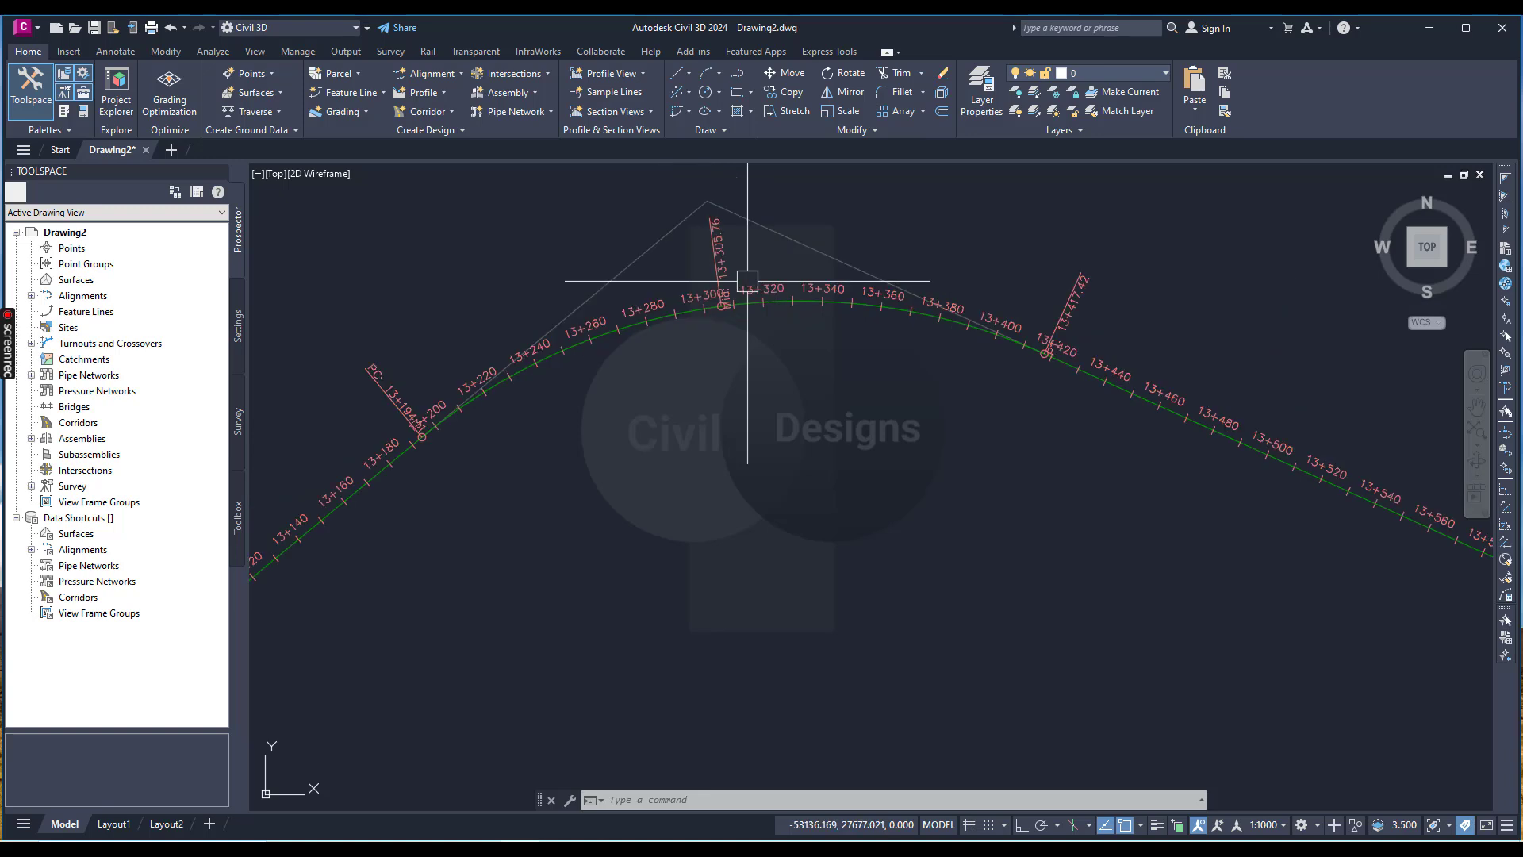
pyautogui.scroll(1, 747, 281)
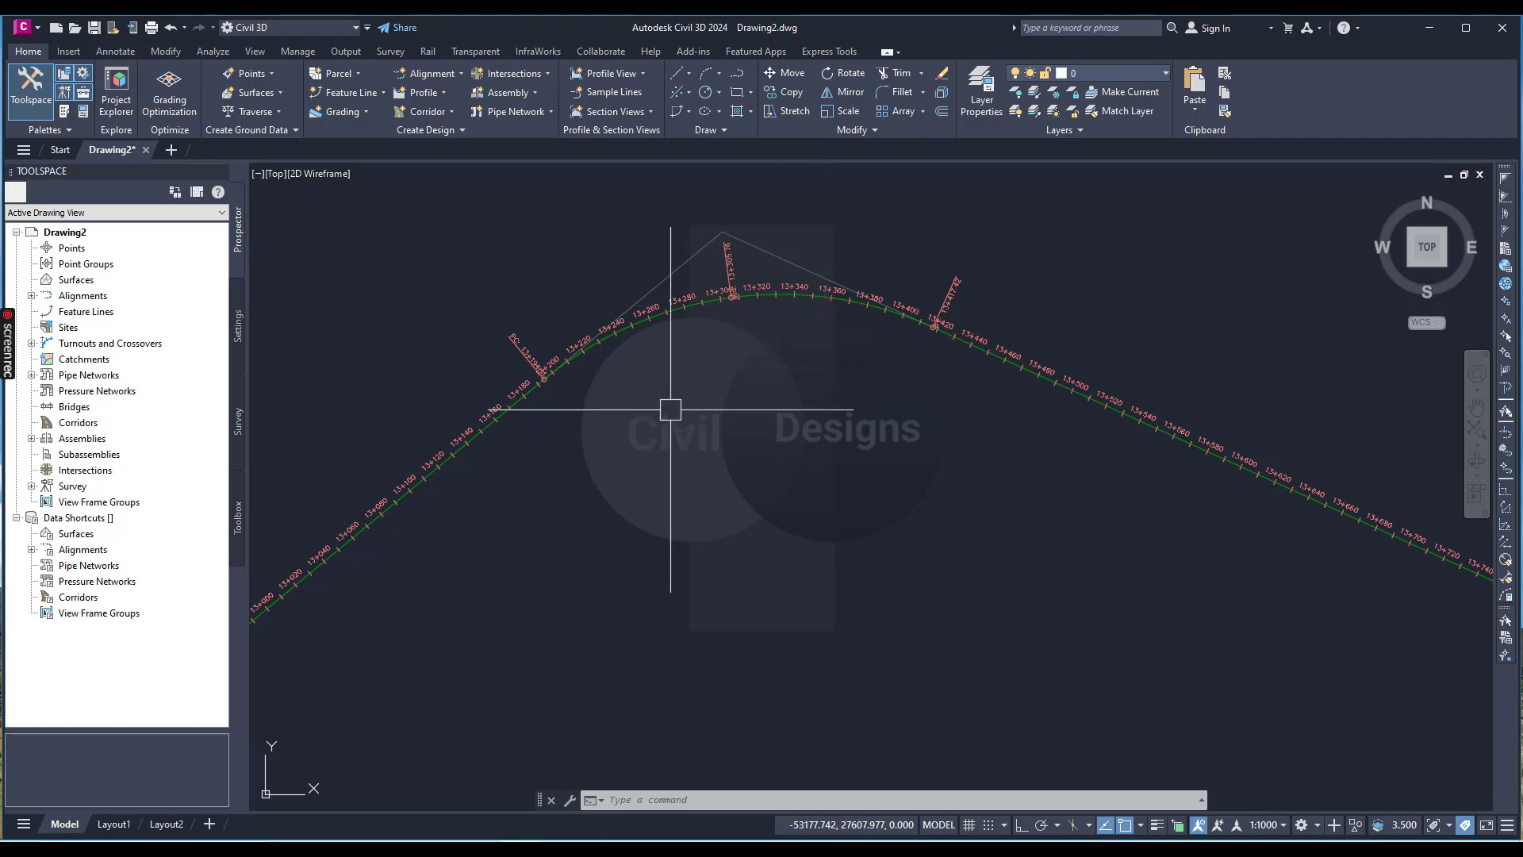
pyautogui.scroll(-2, 670, 409)
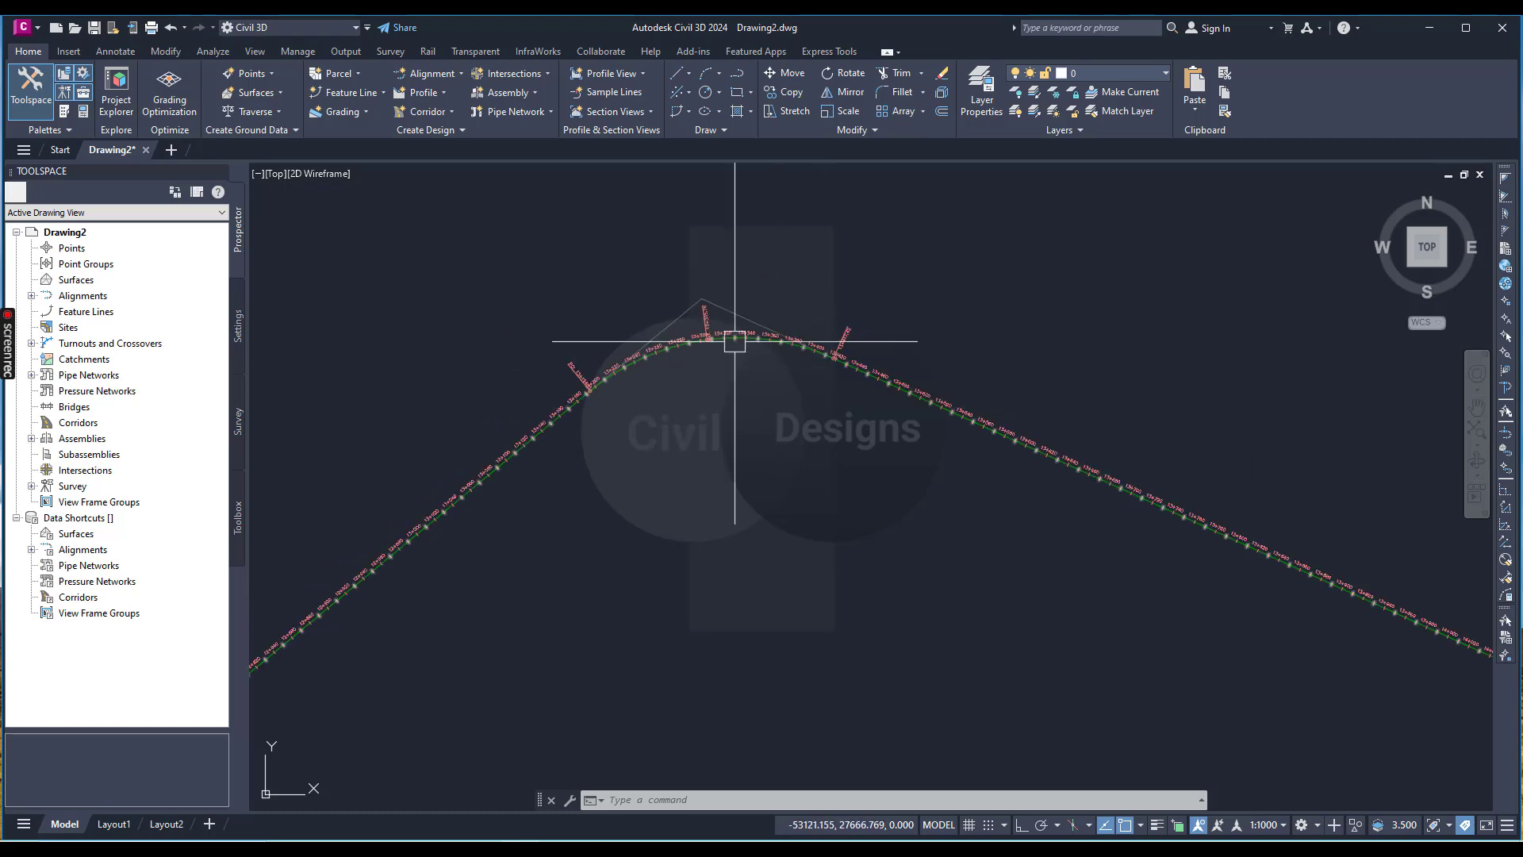
# - Open the superelevation calculation wizard for the new alignment
pyautogui.scroll(5, 735, 342)
pyautogui.click(722, 348)
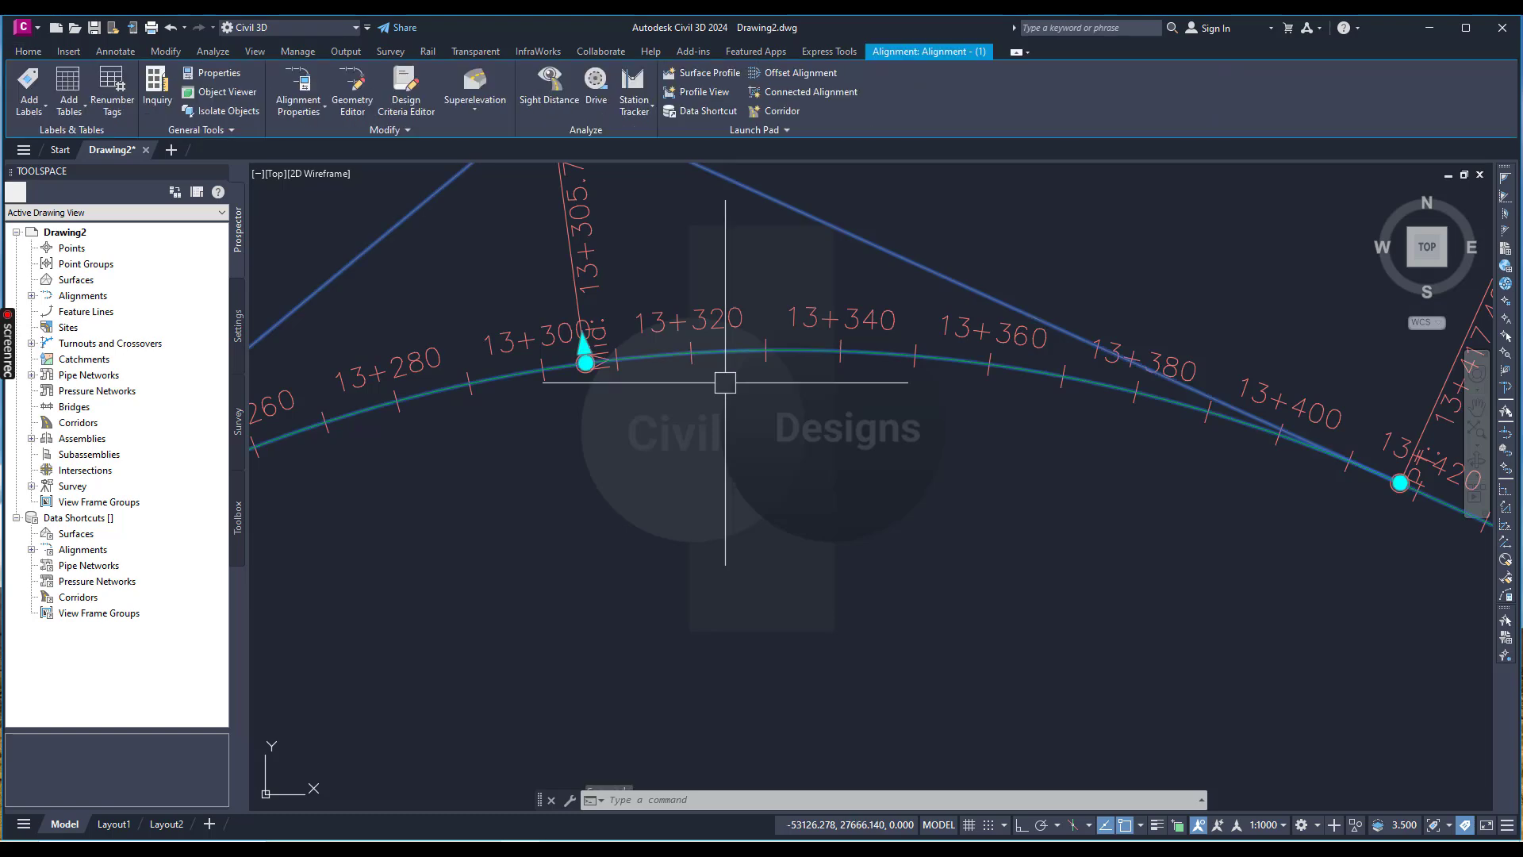
pyautogui.scroll(-3, 725, 382)
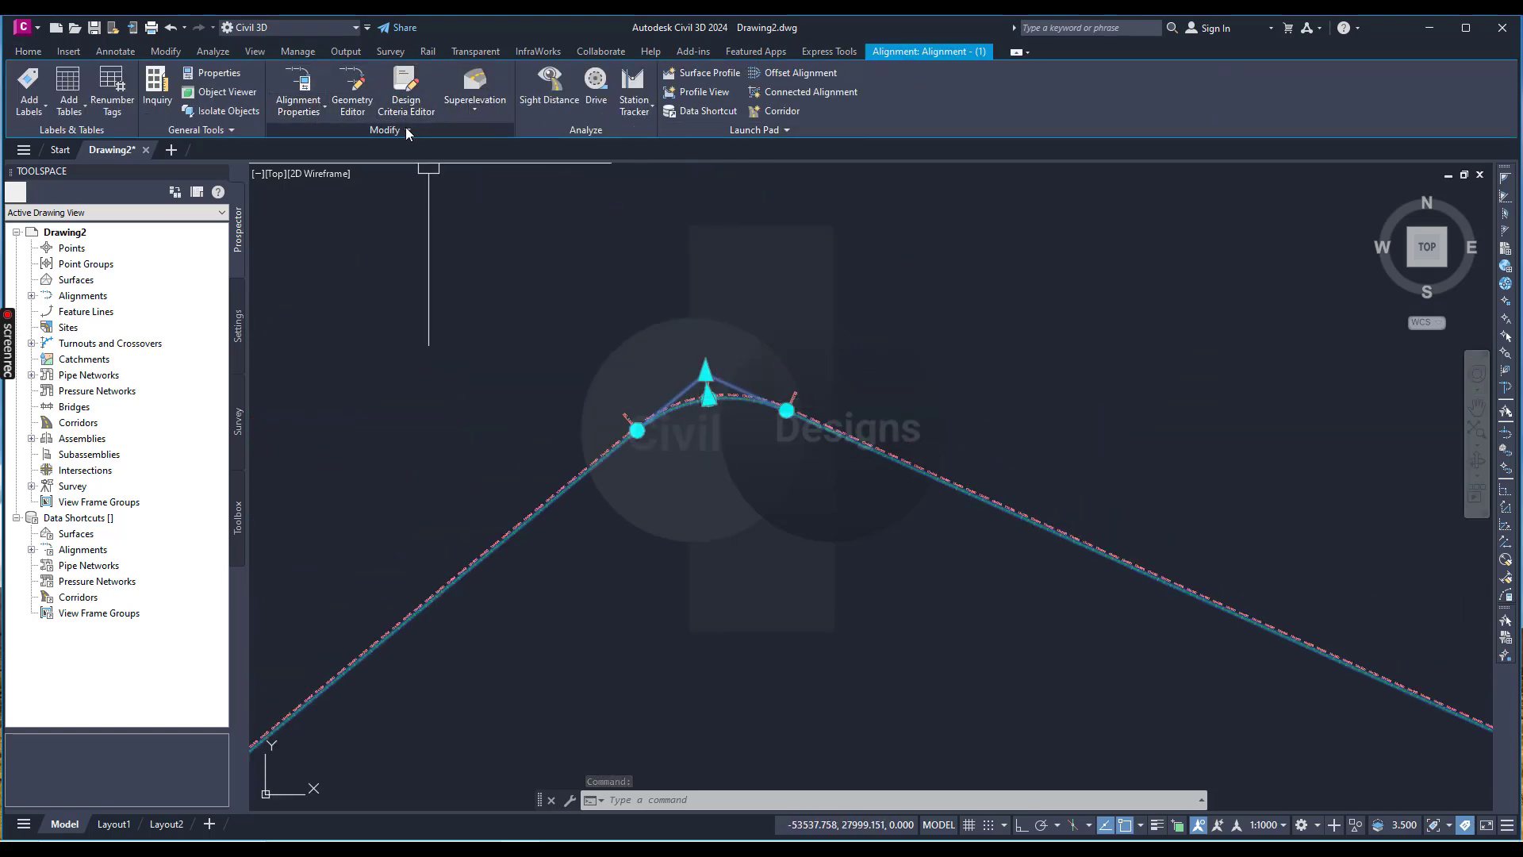
pyautogui.click(471, 113)
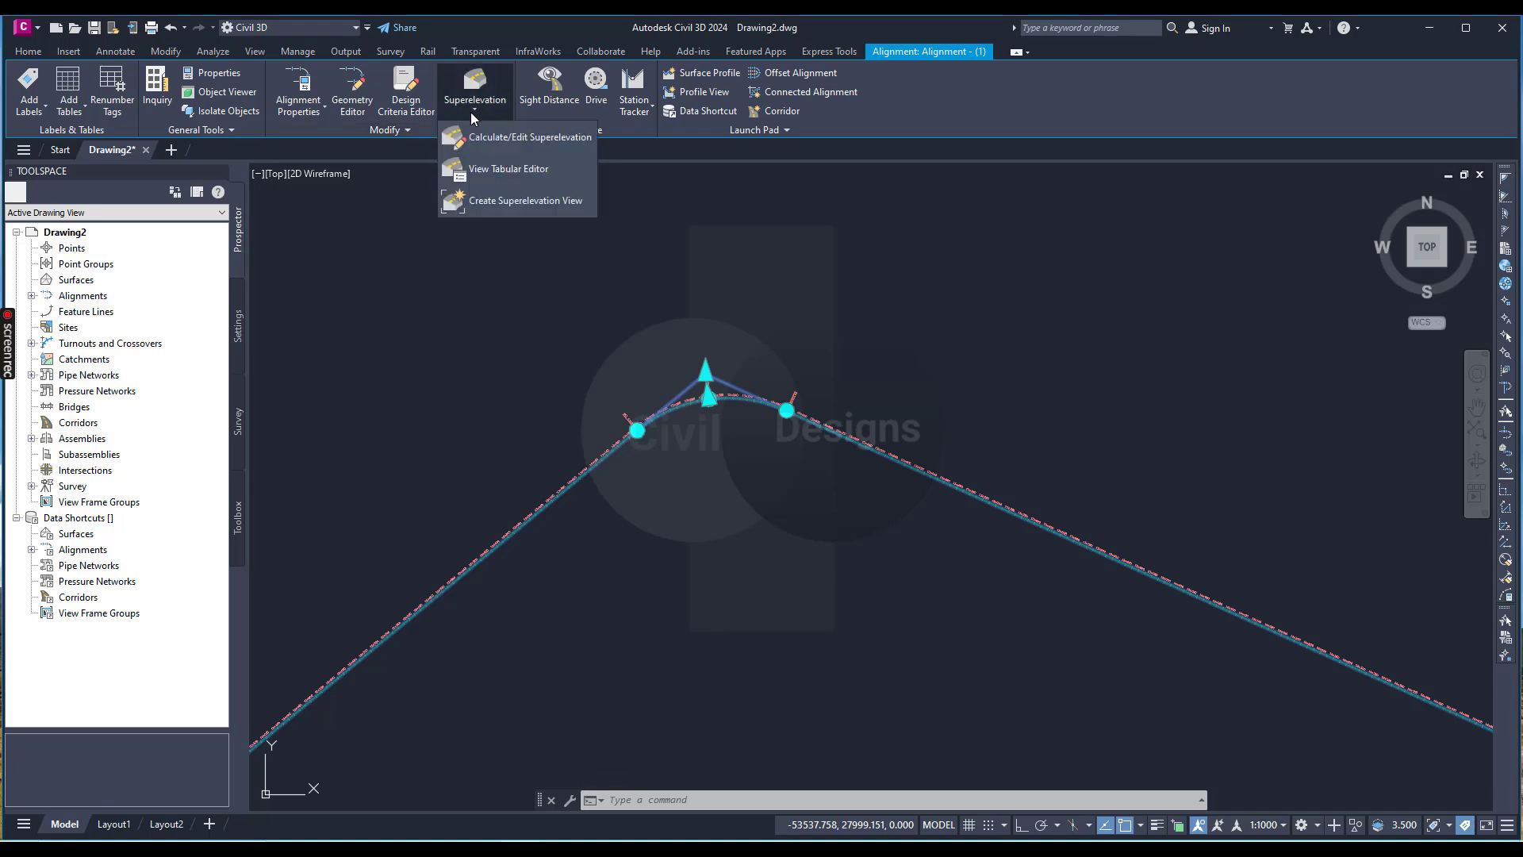
pyautogui.click(527, 137)
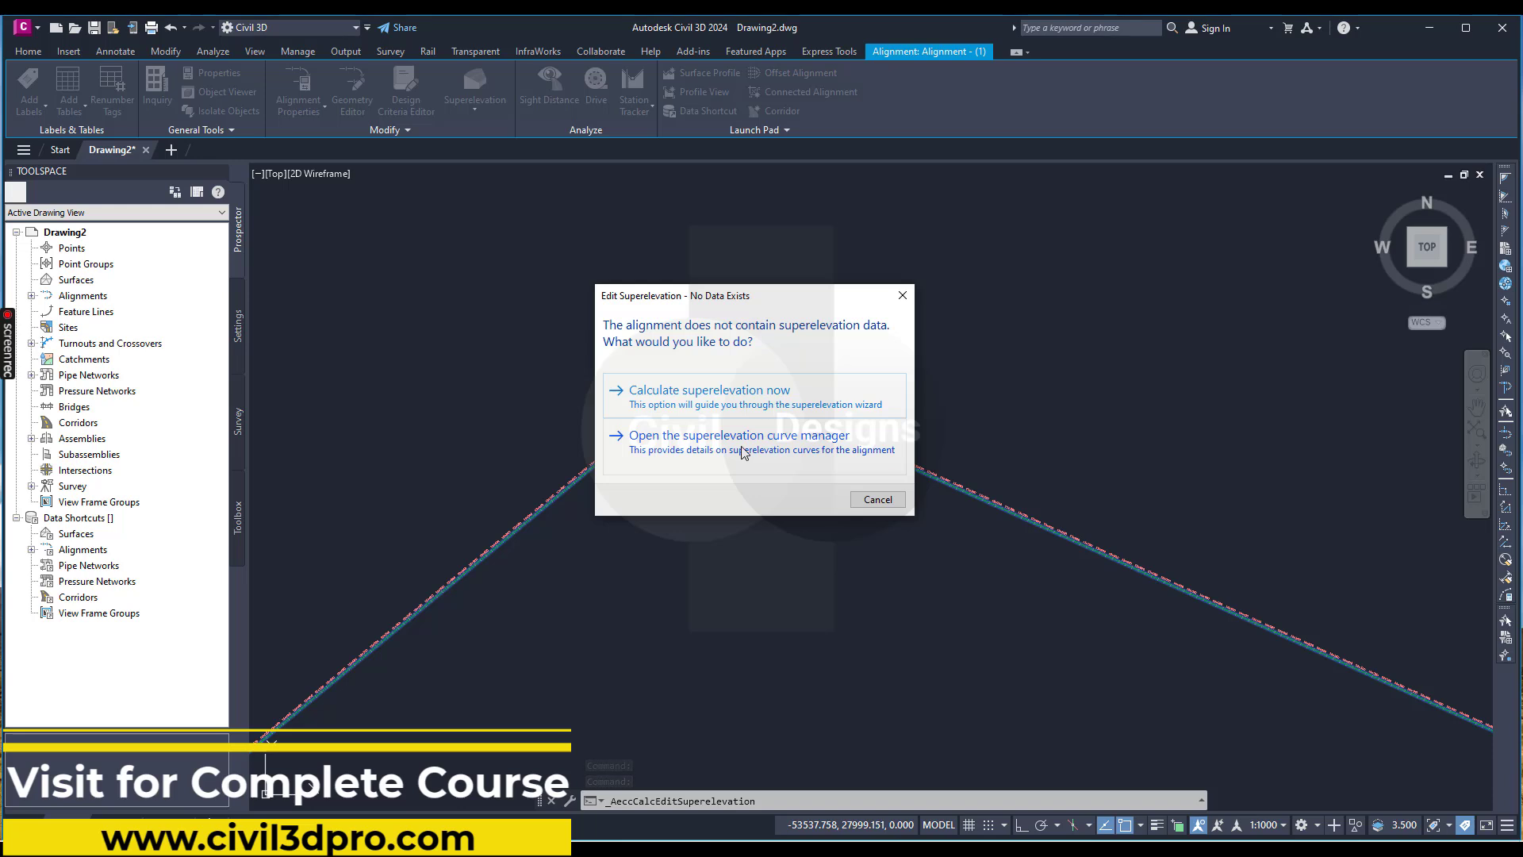
pyautogui.click(670, 403)
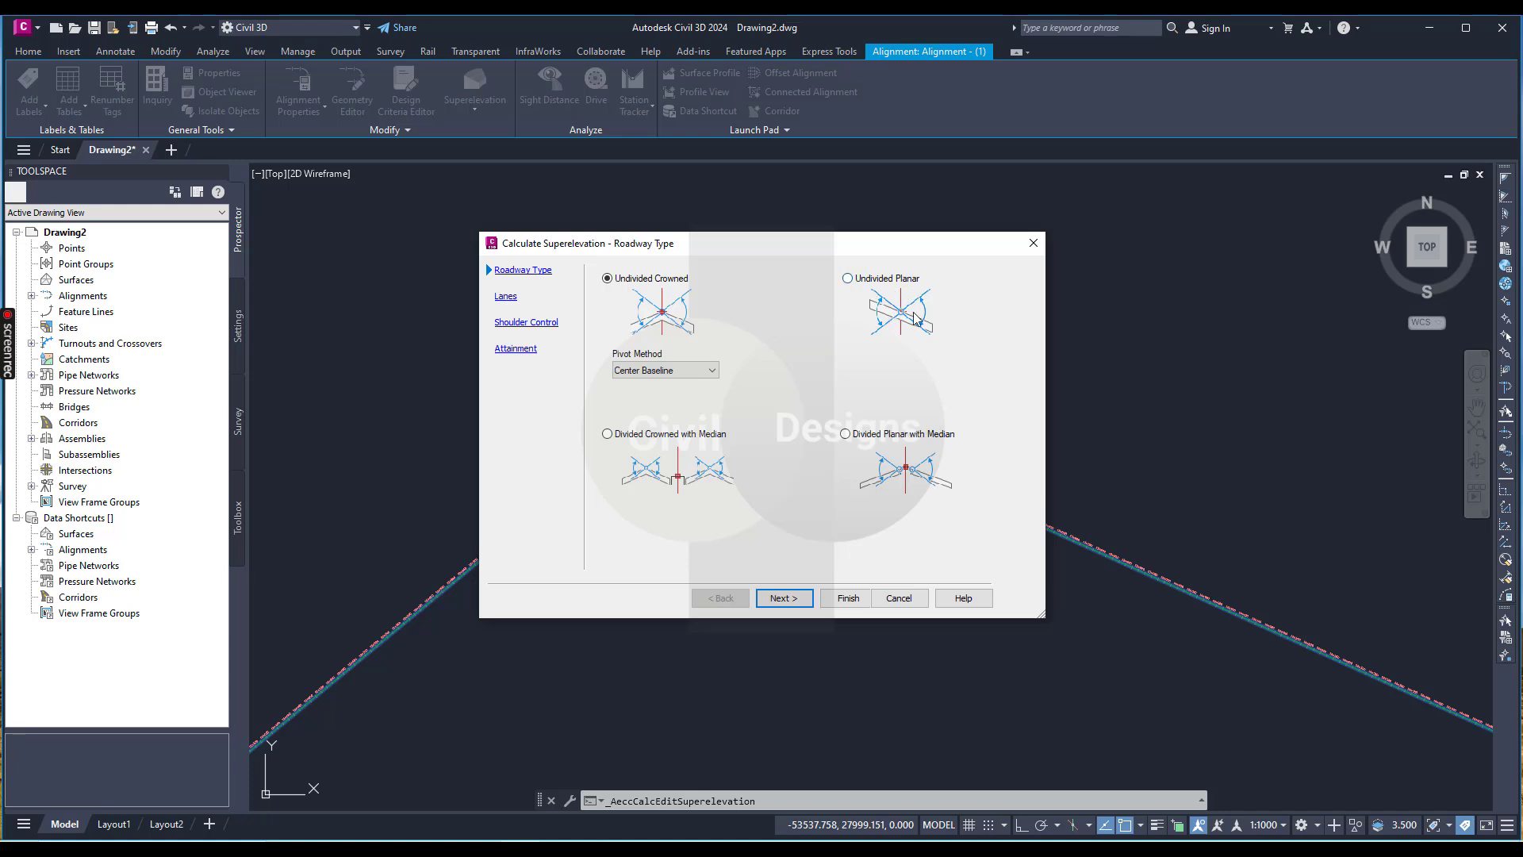
# - Try the Undivided Planar roadway type and review the pivot method and high side location options
pyautogui.click(659, 372)
pyautogui.click(671, 373)
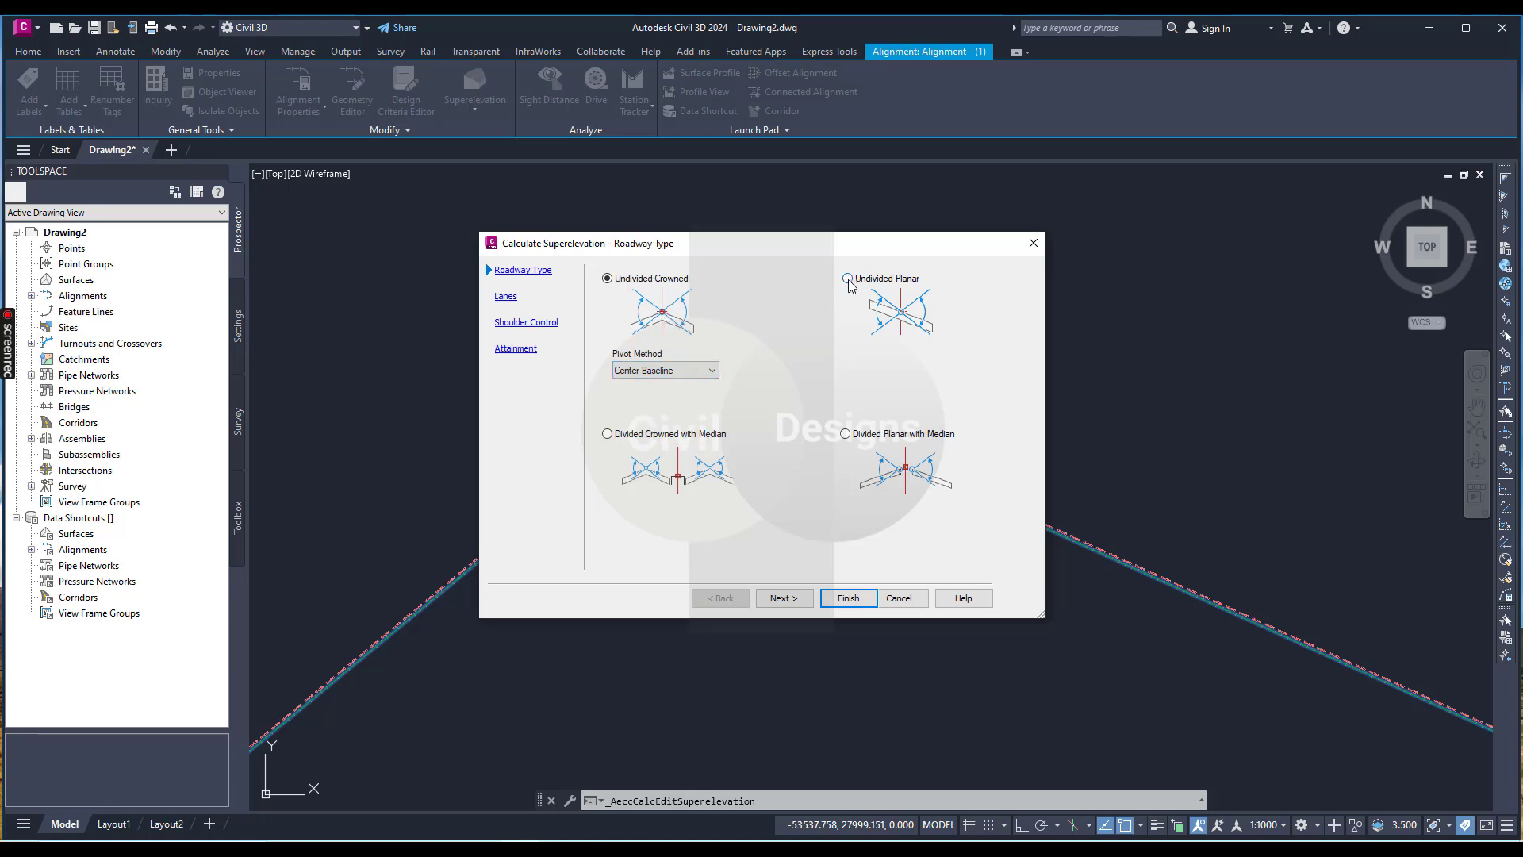
pyautogui.click(849, 283)
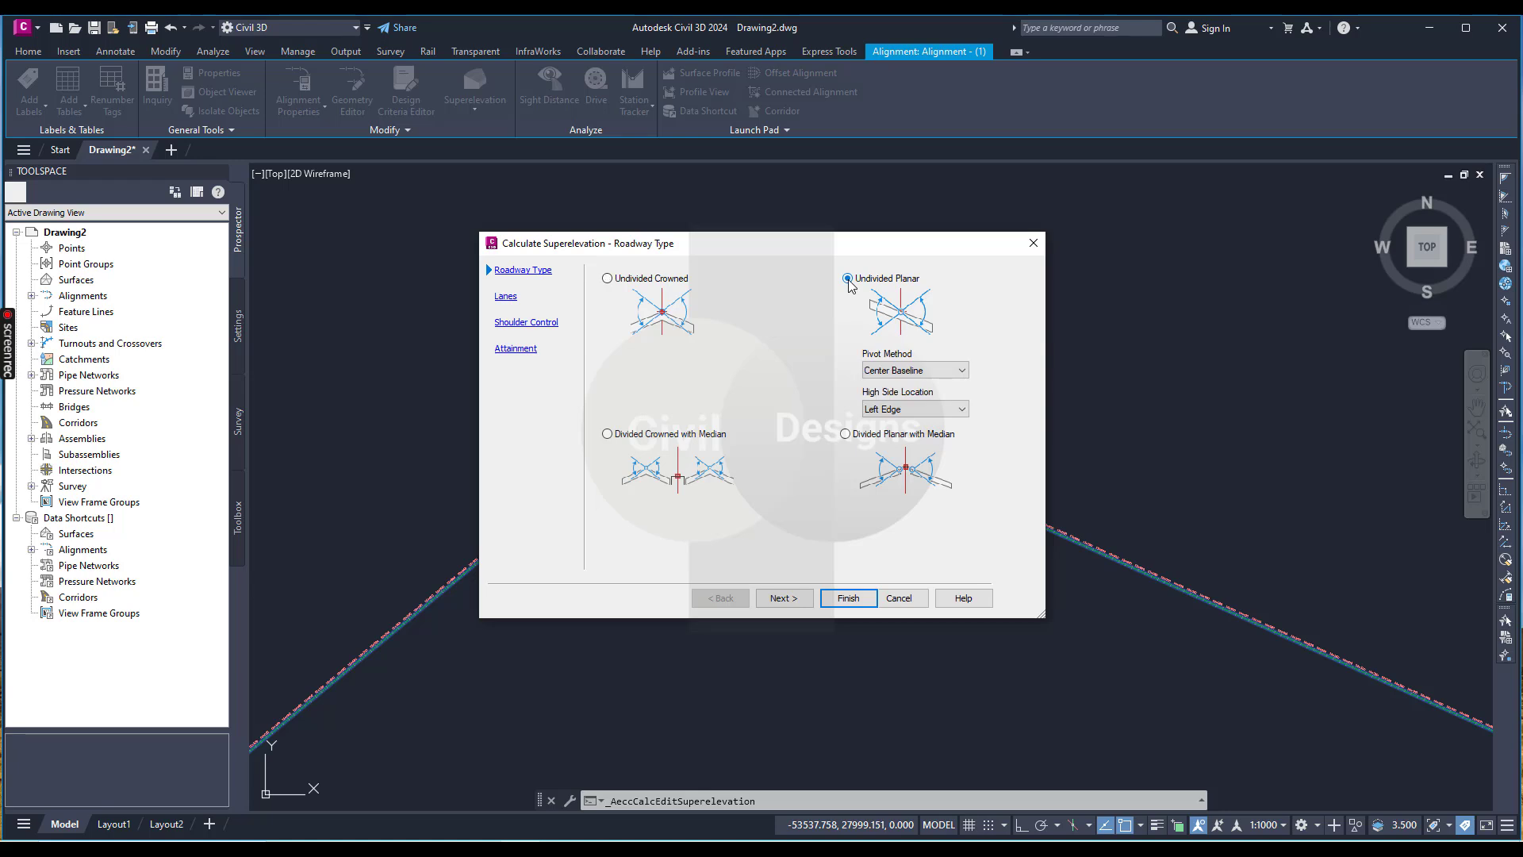
pyautogui.click(917, 373)
pyautogui.click(916, 371)
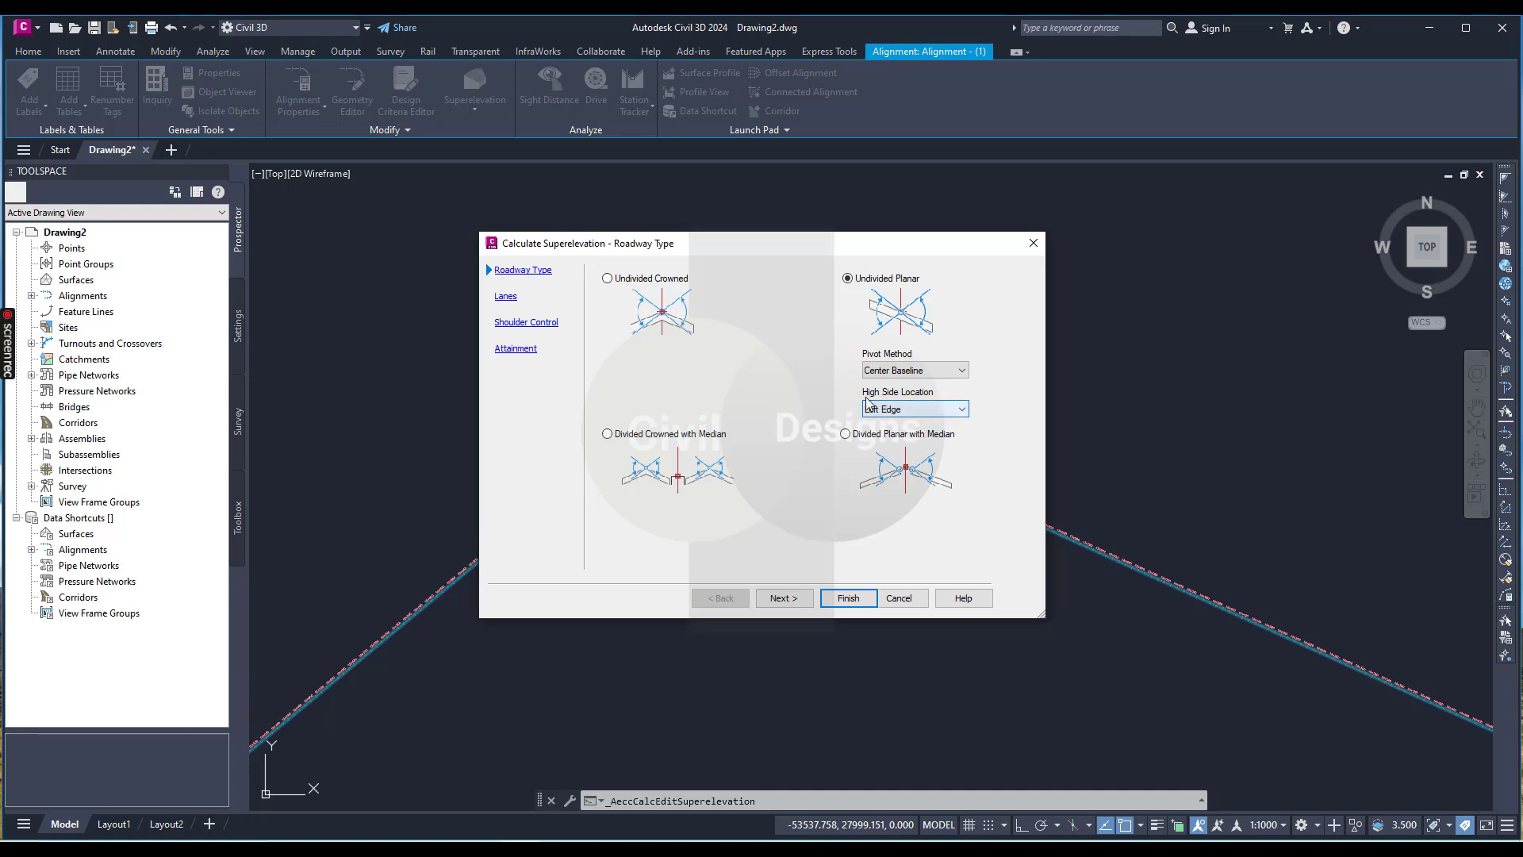
pyautogui.click(925, 416)
pyautogui.click(925, 415)
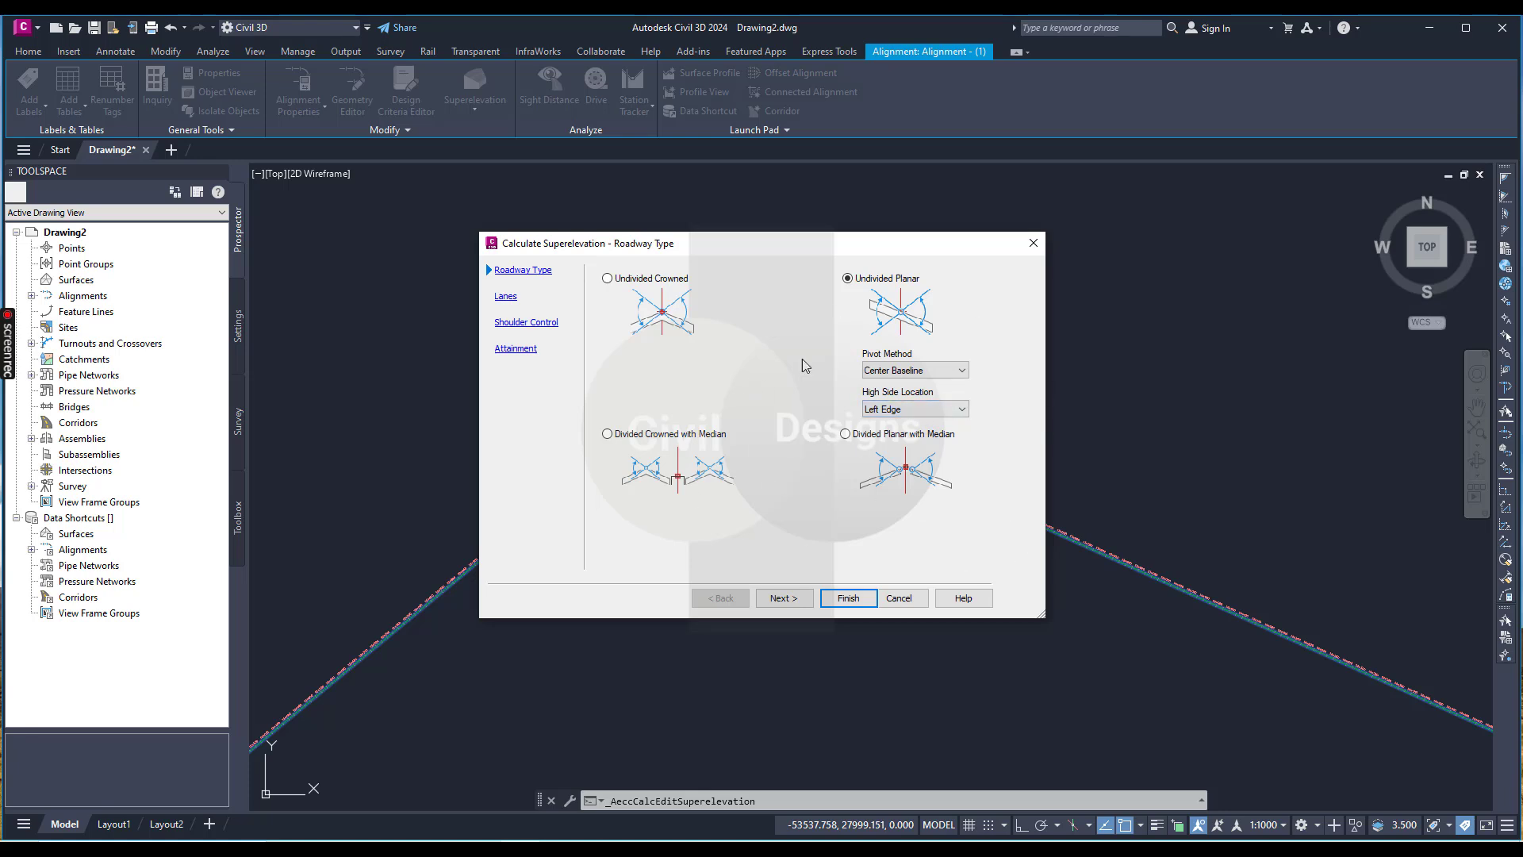
# - Set the roadway type to Undivided Crowned with the Center Baseline pivot method and proceed to the lane settings
pyautogui.click(608, 279)
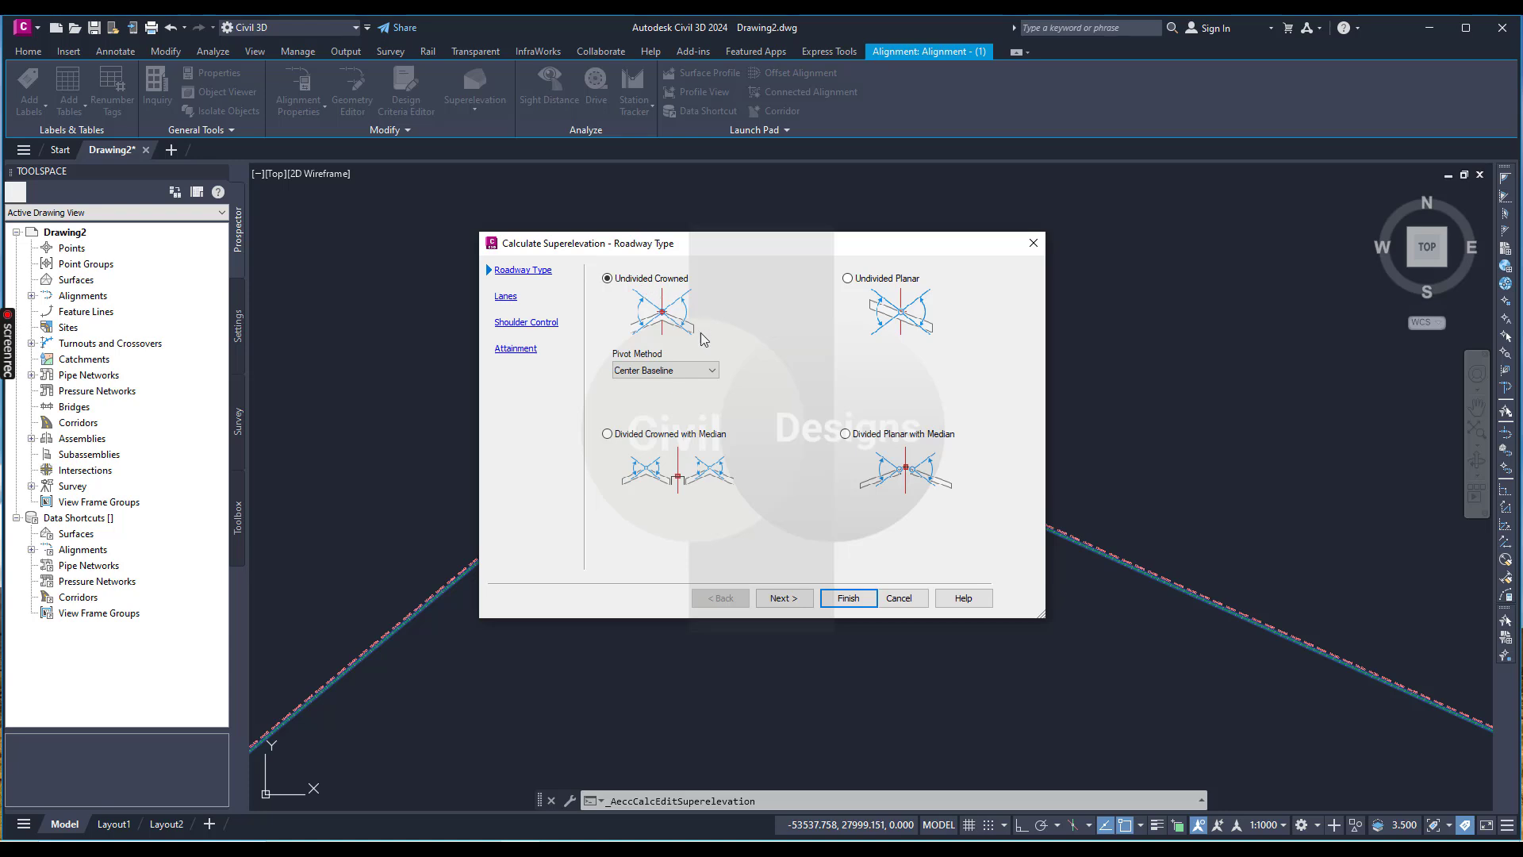
pyautogui.click(776, 603)
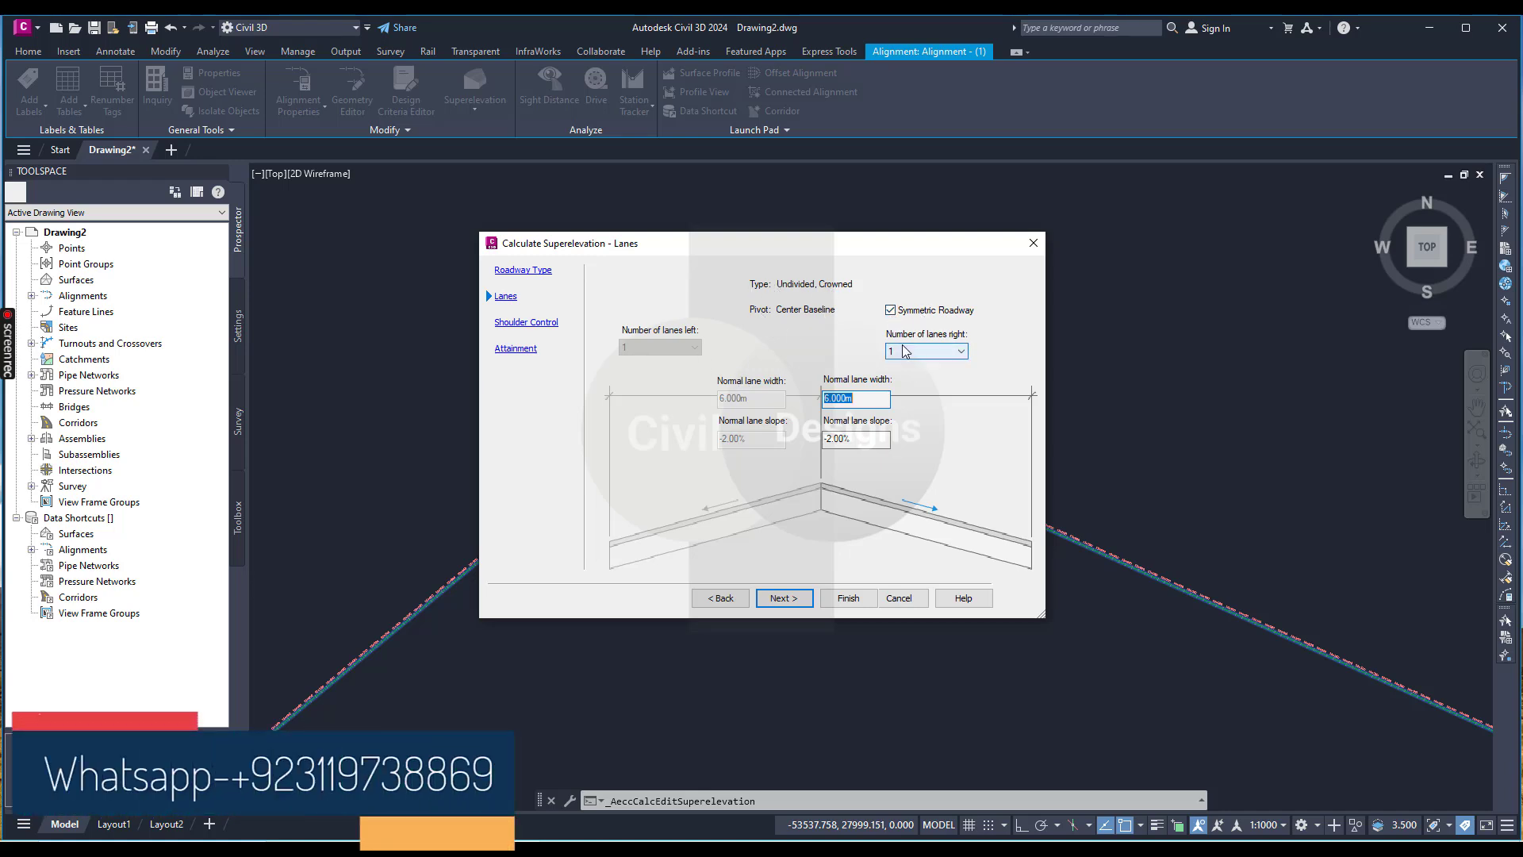
# - Set the normal lane width to 4 m for the symmetric roadway, keep the -2.00% lane slope, and proceed to the shoulder settings
pyautogui.click(833, 399)
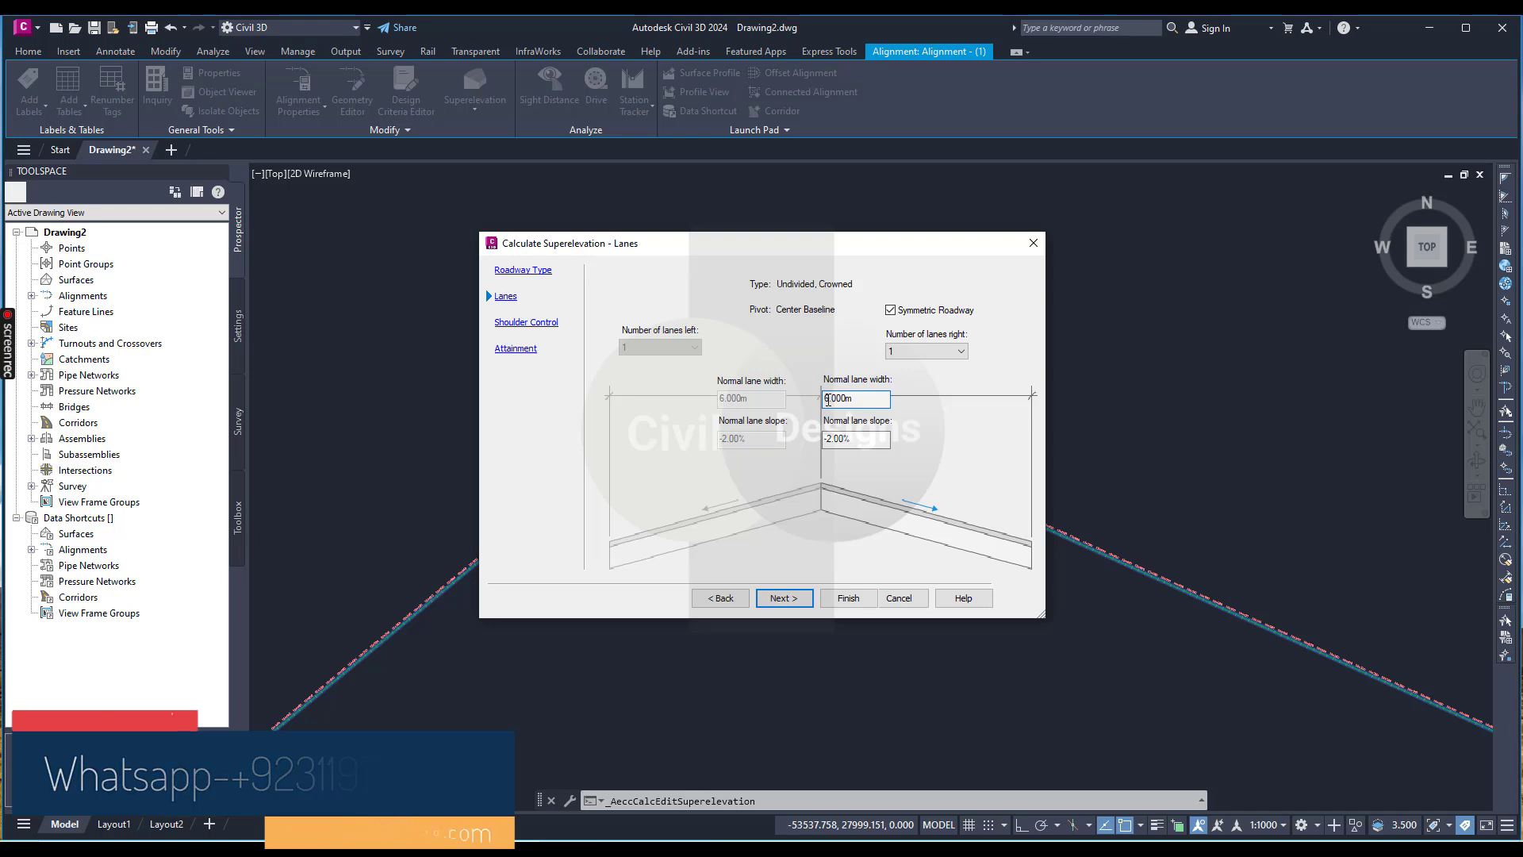
pyautogui.press('BackSpace')
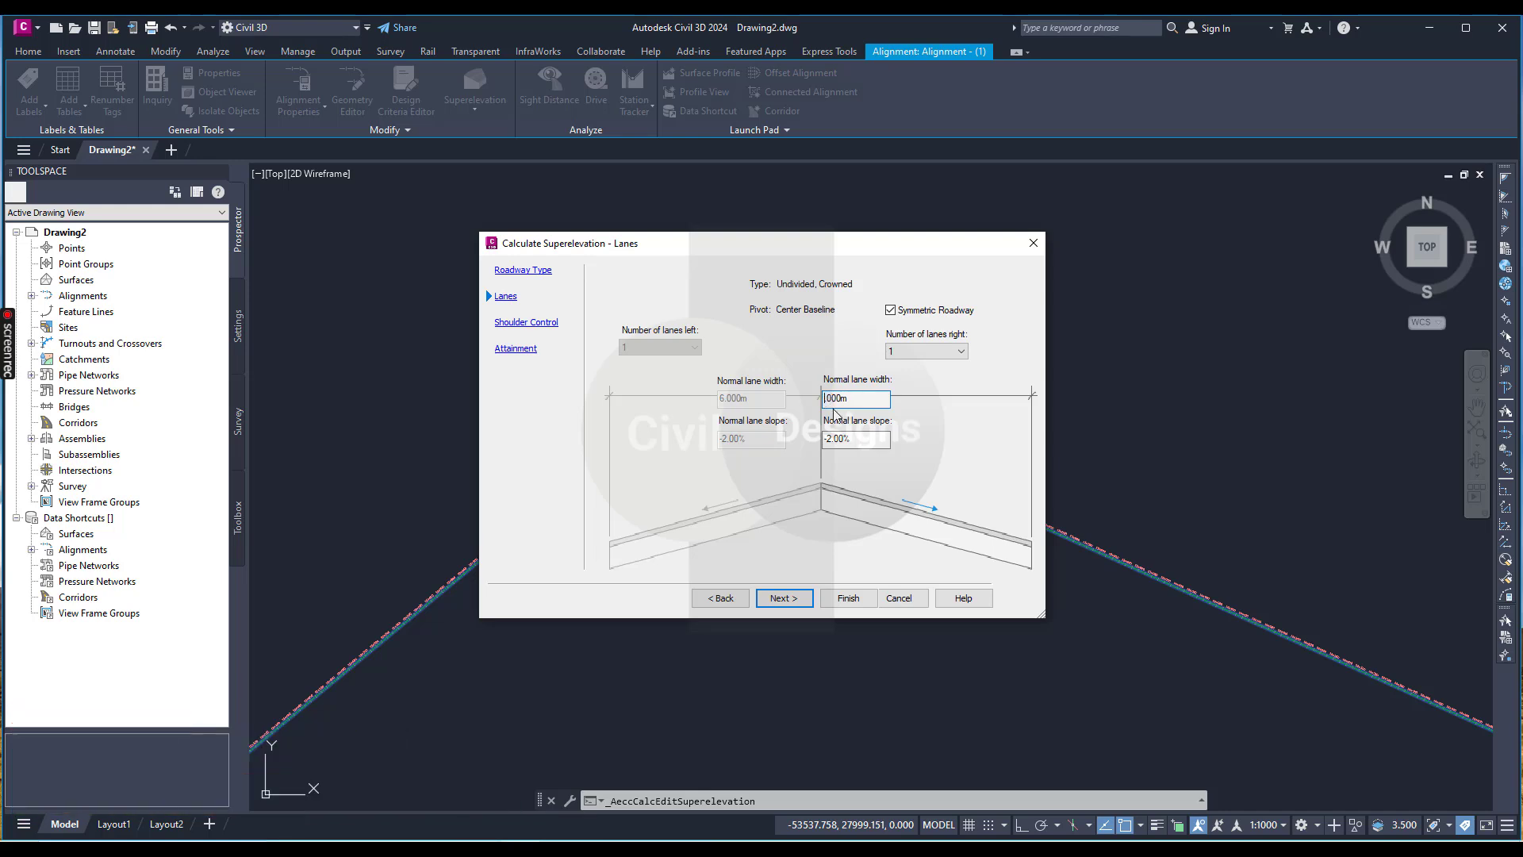
pyautogui.write('3')
pyautogui.press('BackSpace')
pyautogui.write('4')
pyautogui.click(832, 438)
pyautogui.click(796, 599)
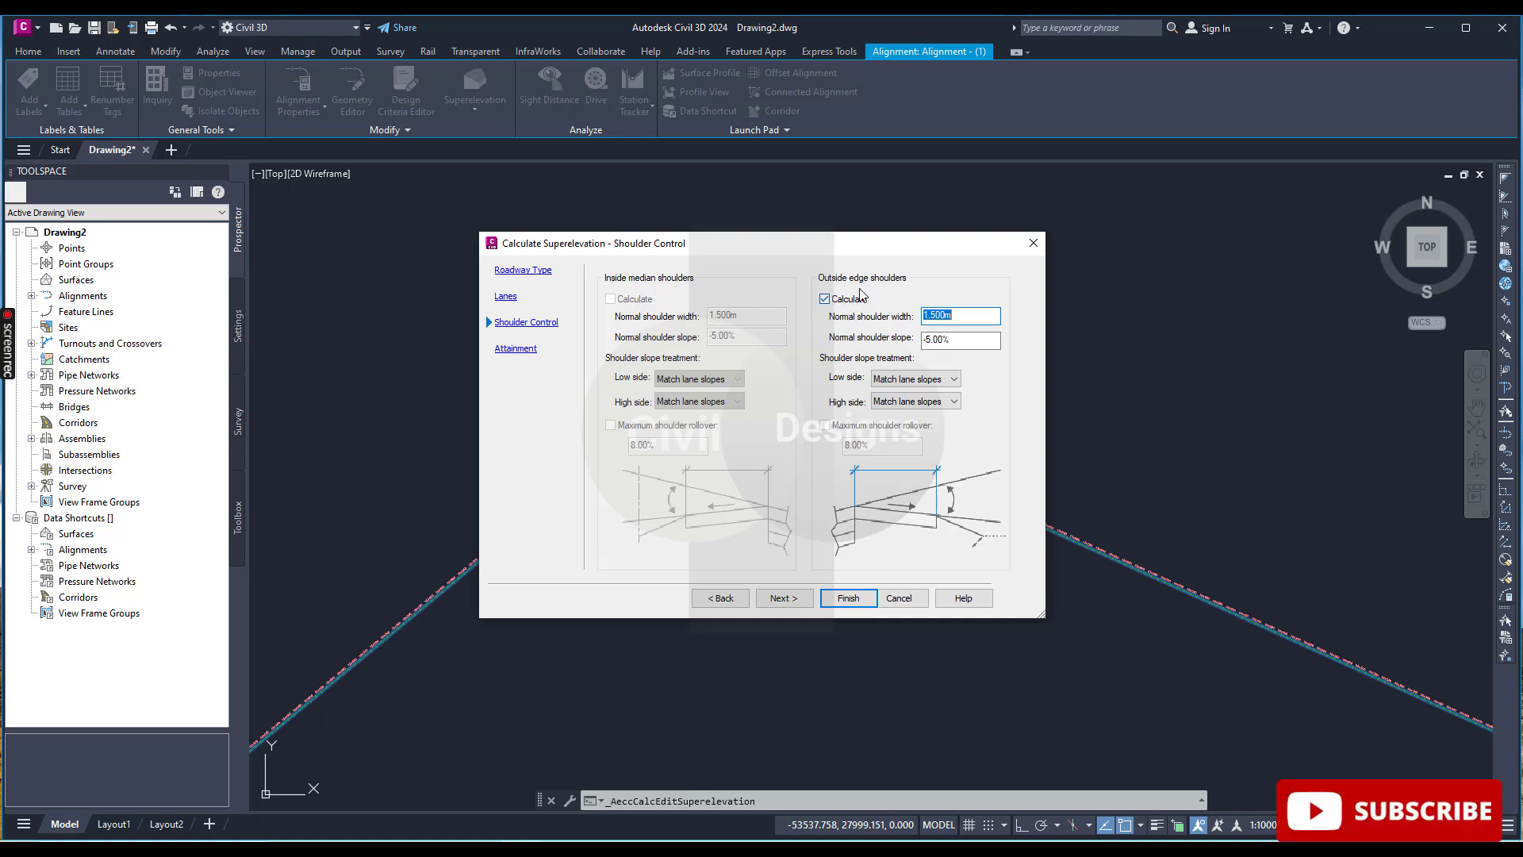
# - Keep the outside shoulder slope at -5.00% with the low side set to Match lane slopes, and proceed to the attainment settings
pyautogui.click(928, 341)
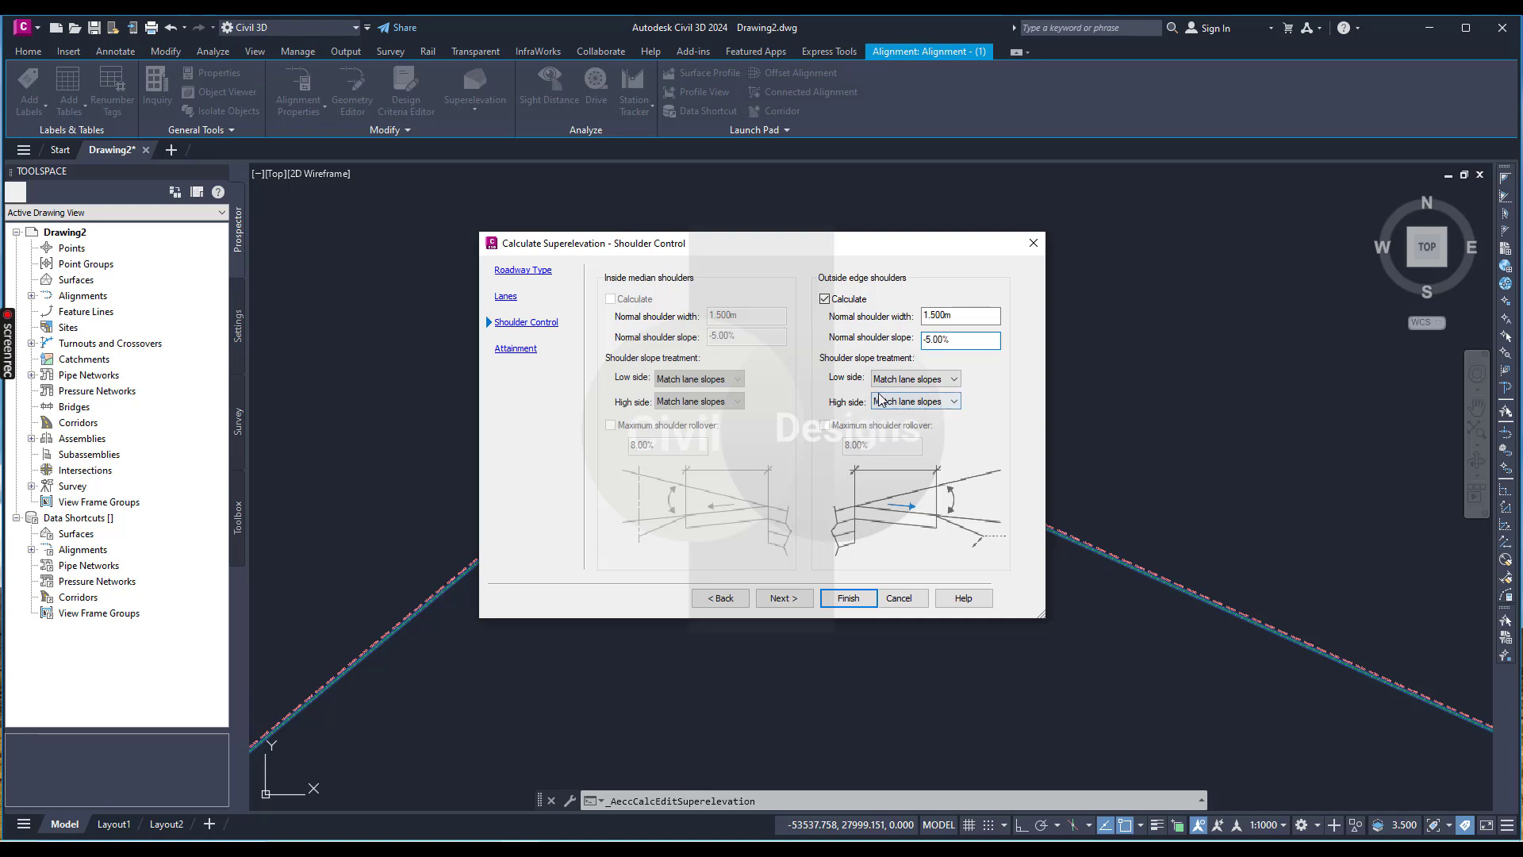
pyautogui.click(933, 382)
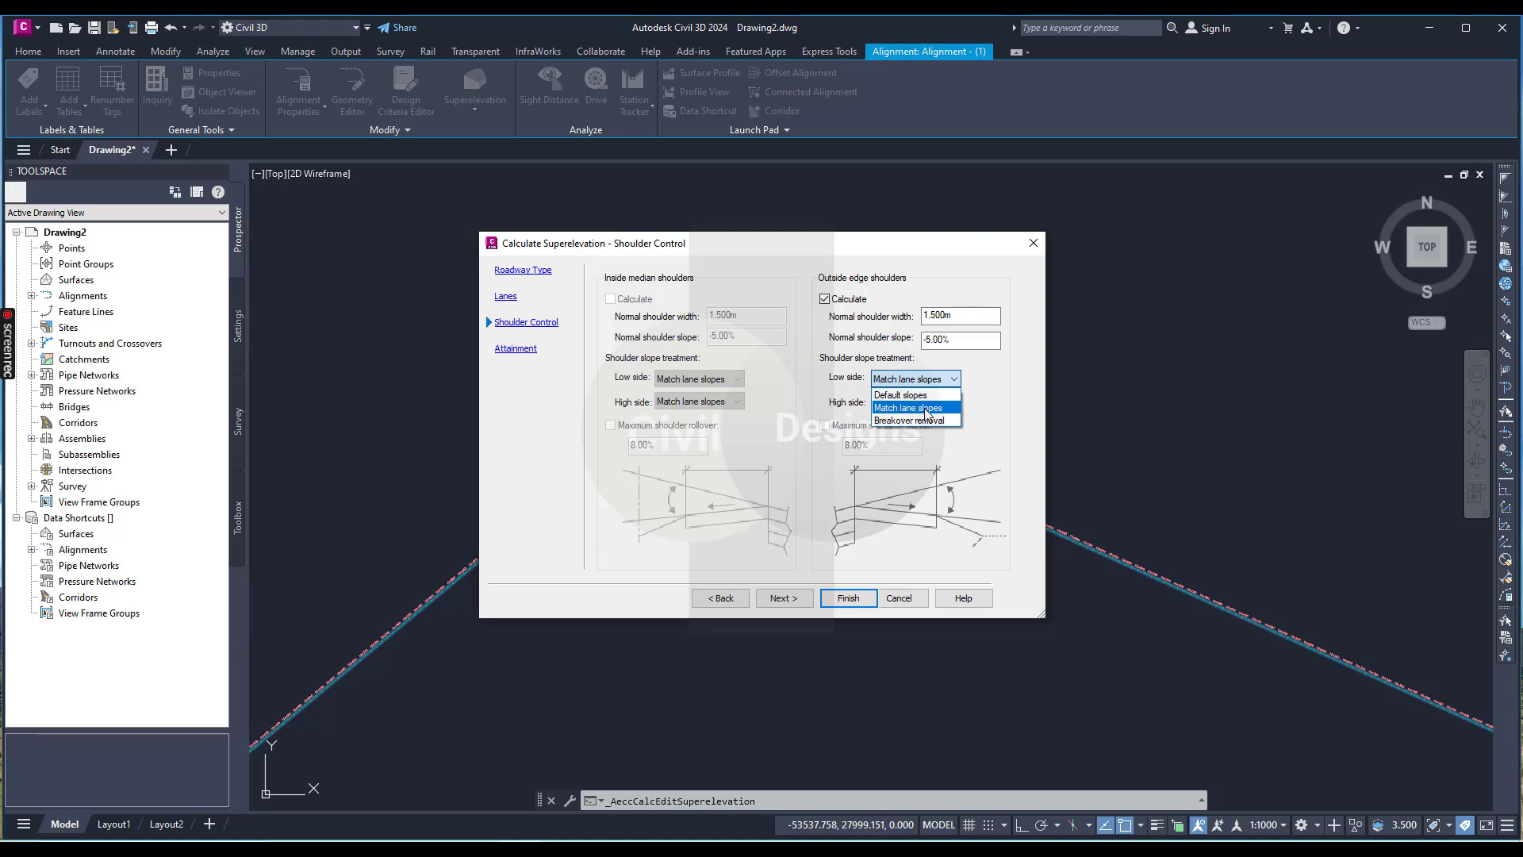
pyautogui.click(912, 407)
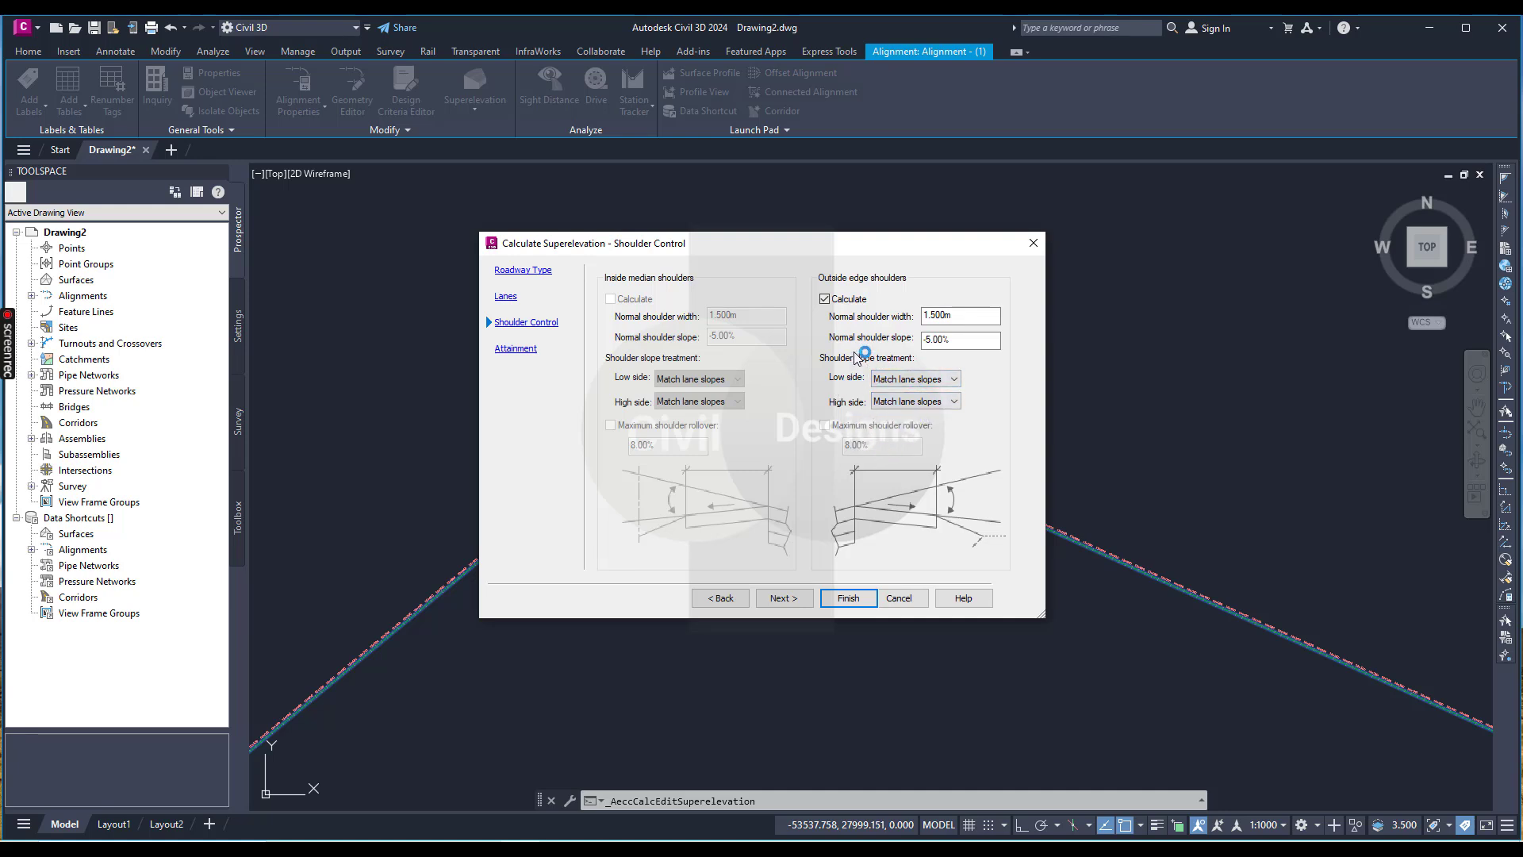
pyautogui.click(784, 598)
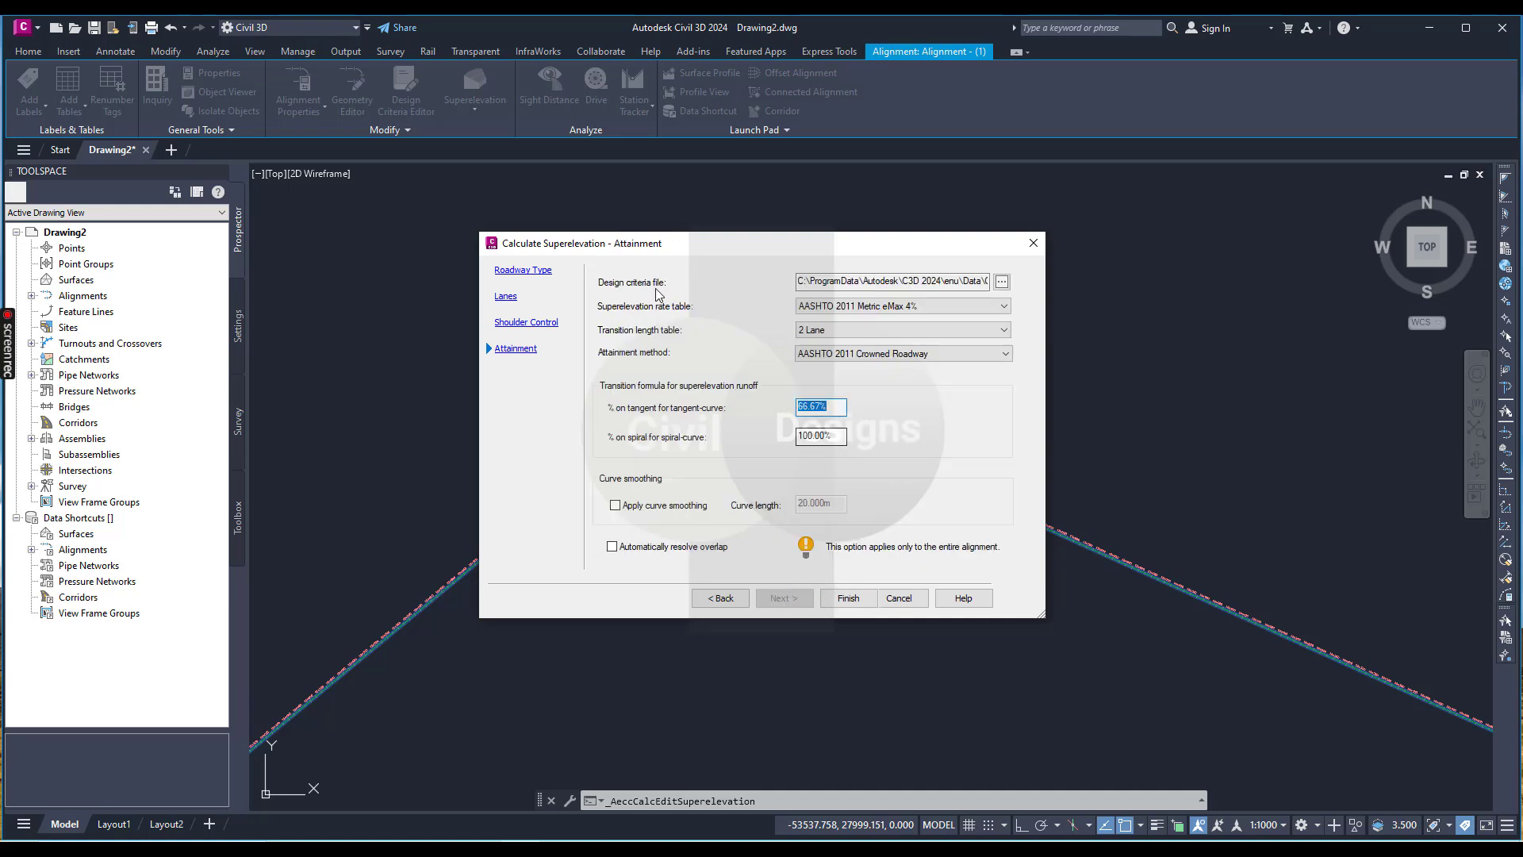
# - Load the Autodesk Civil 3D Metric (2011) roadway design criteria file and choose the AASHTO 2011 Metric eMax 4% superelevation rate table
pyautogui.click(1001, 282)
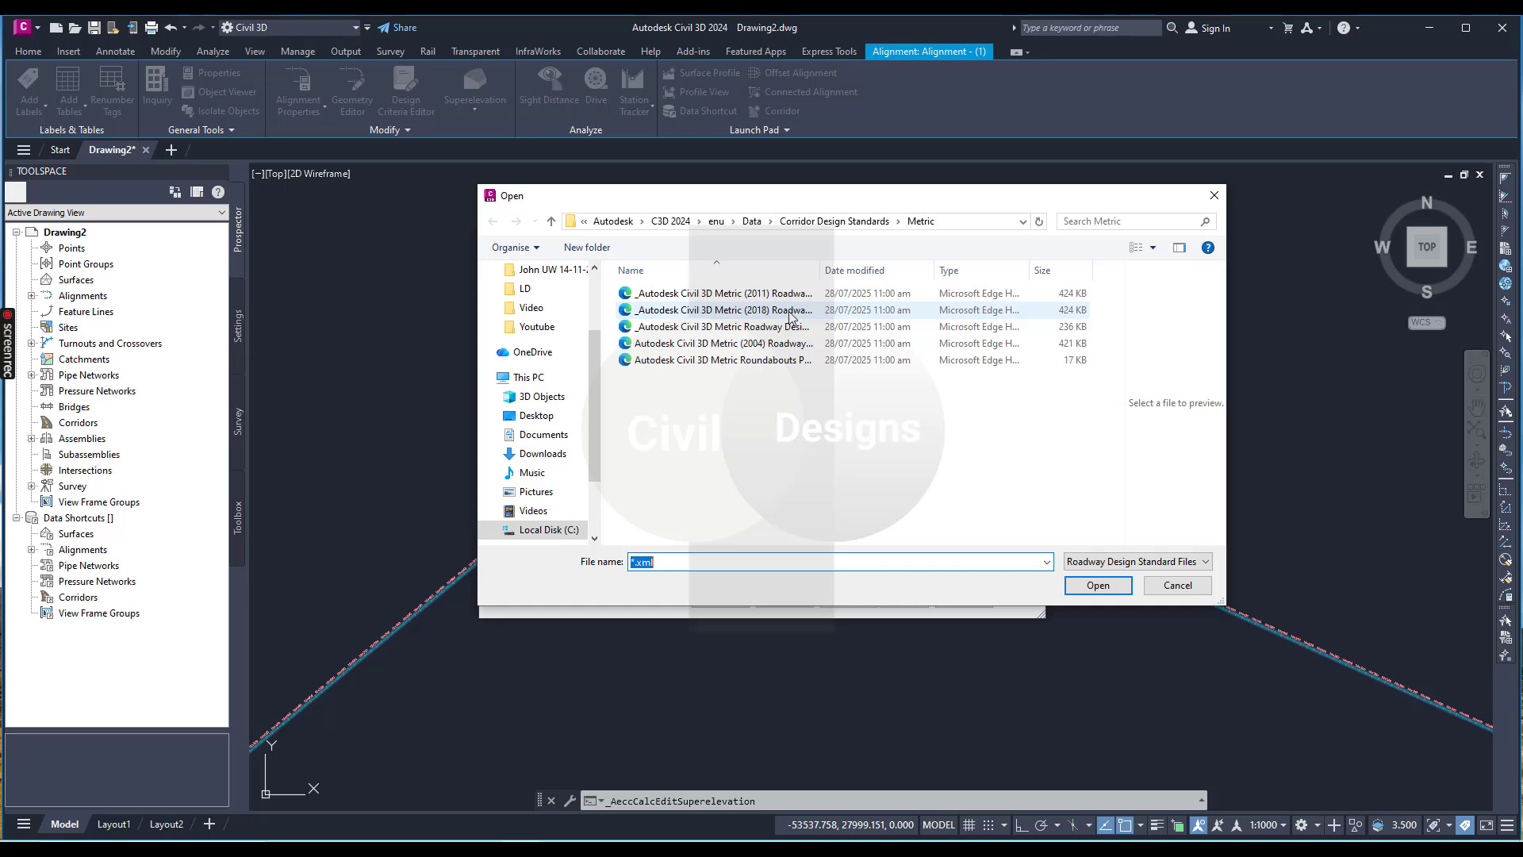
pyautogui.doubleClick(768, 296)
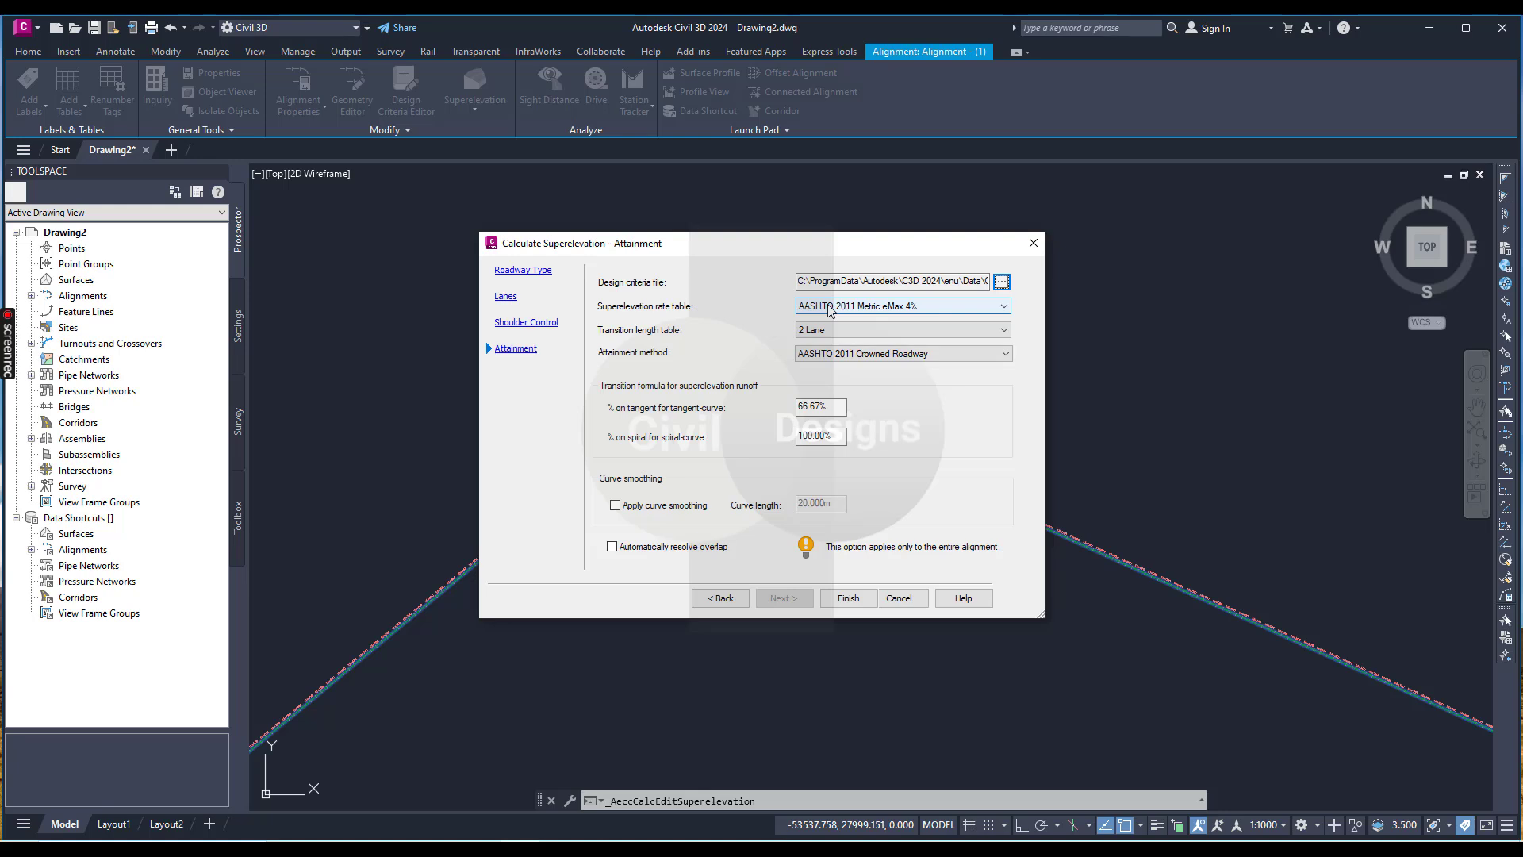
pyautogui.click(855, 312)
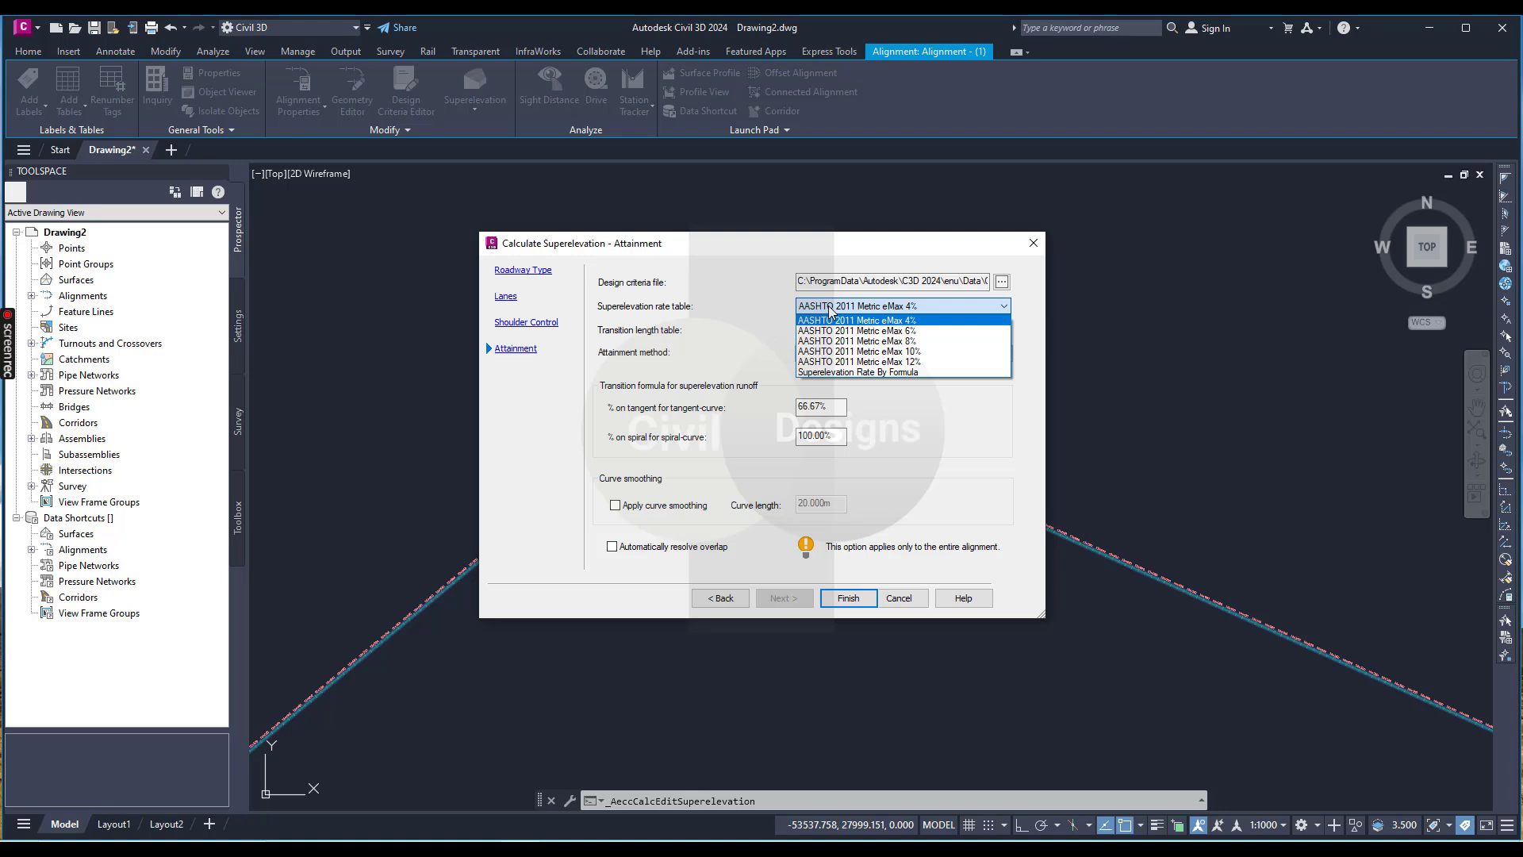
pyautogui.click(841, 320)
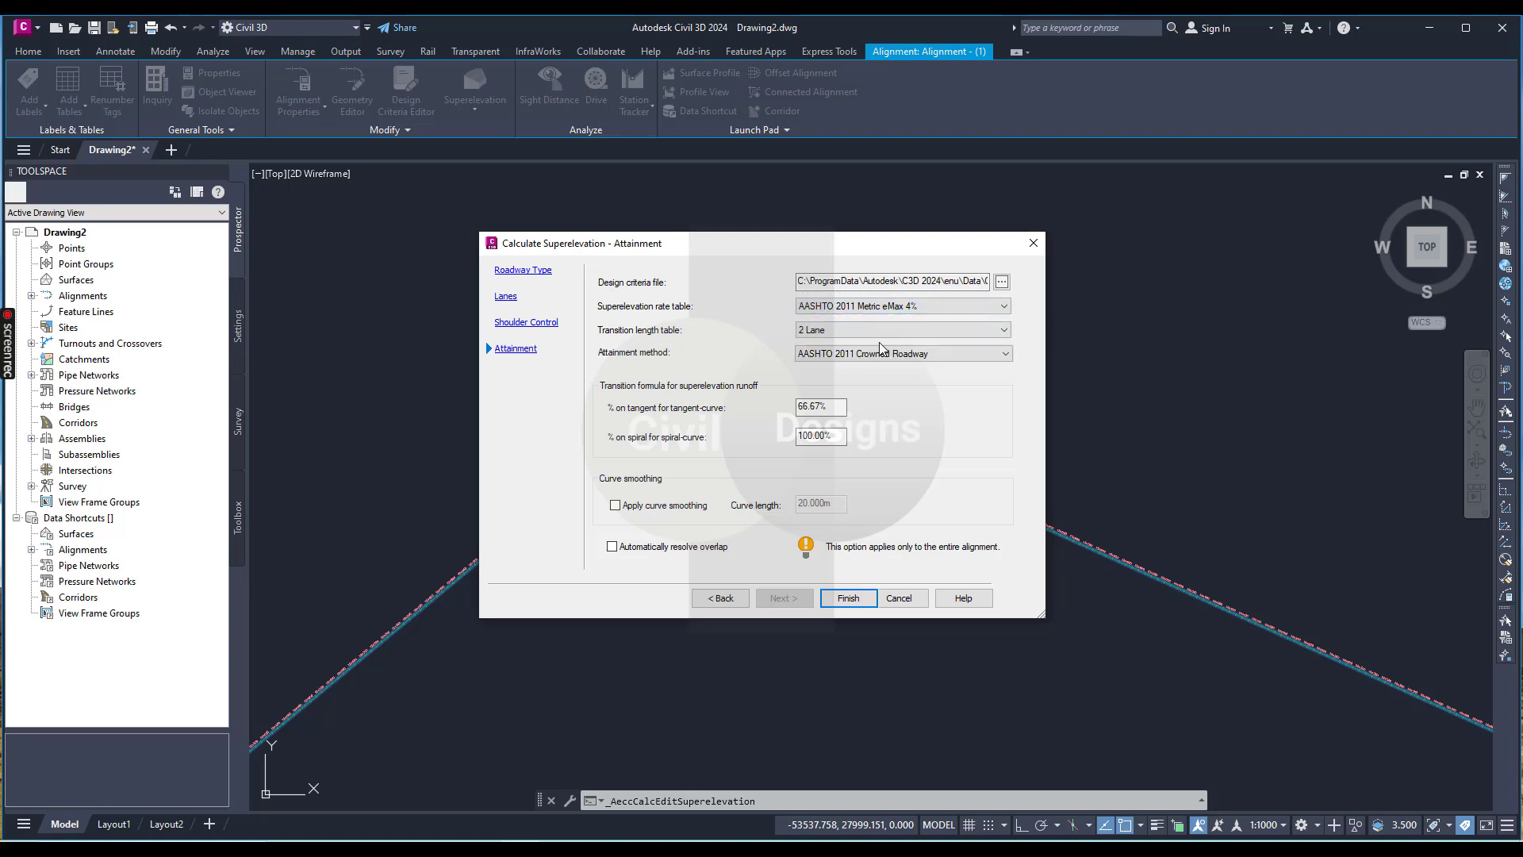
# - Choose the 2 Lane transition length table and AASHTO 2011 Crowned Roadway attainment method, and finish the superelevation calculation
pyautogui.click(874, 332)
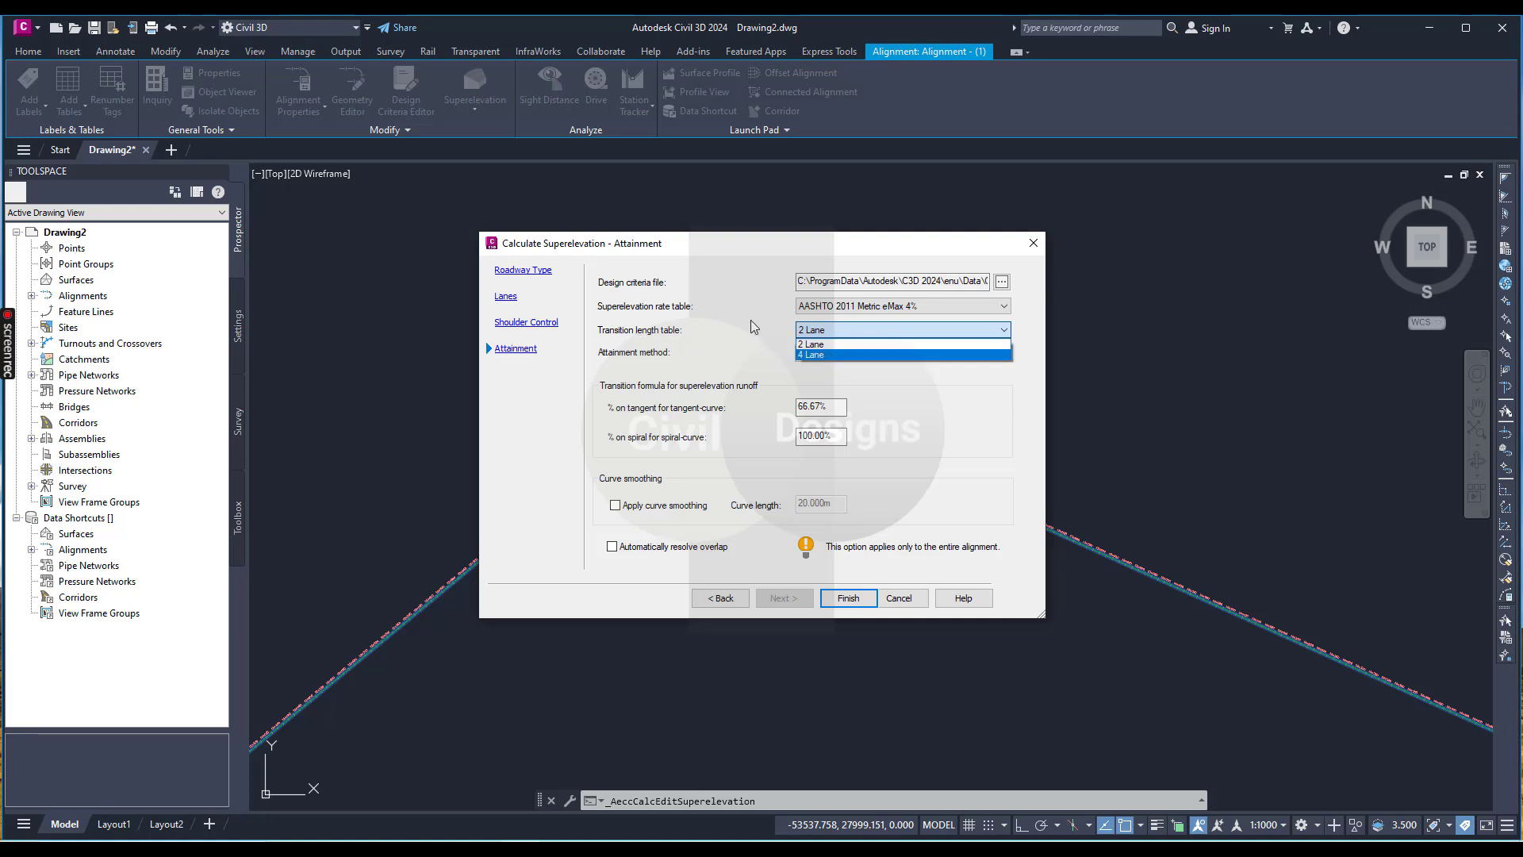
pyautogui.click(845, 343)
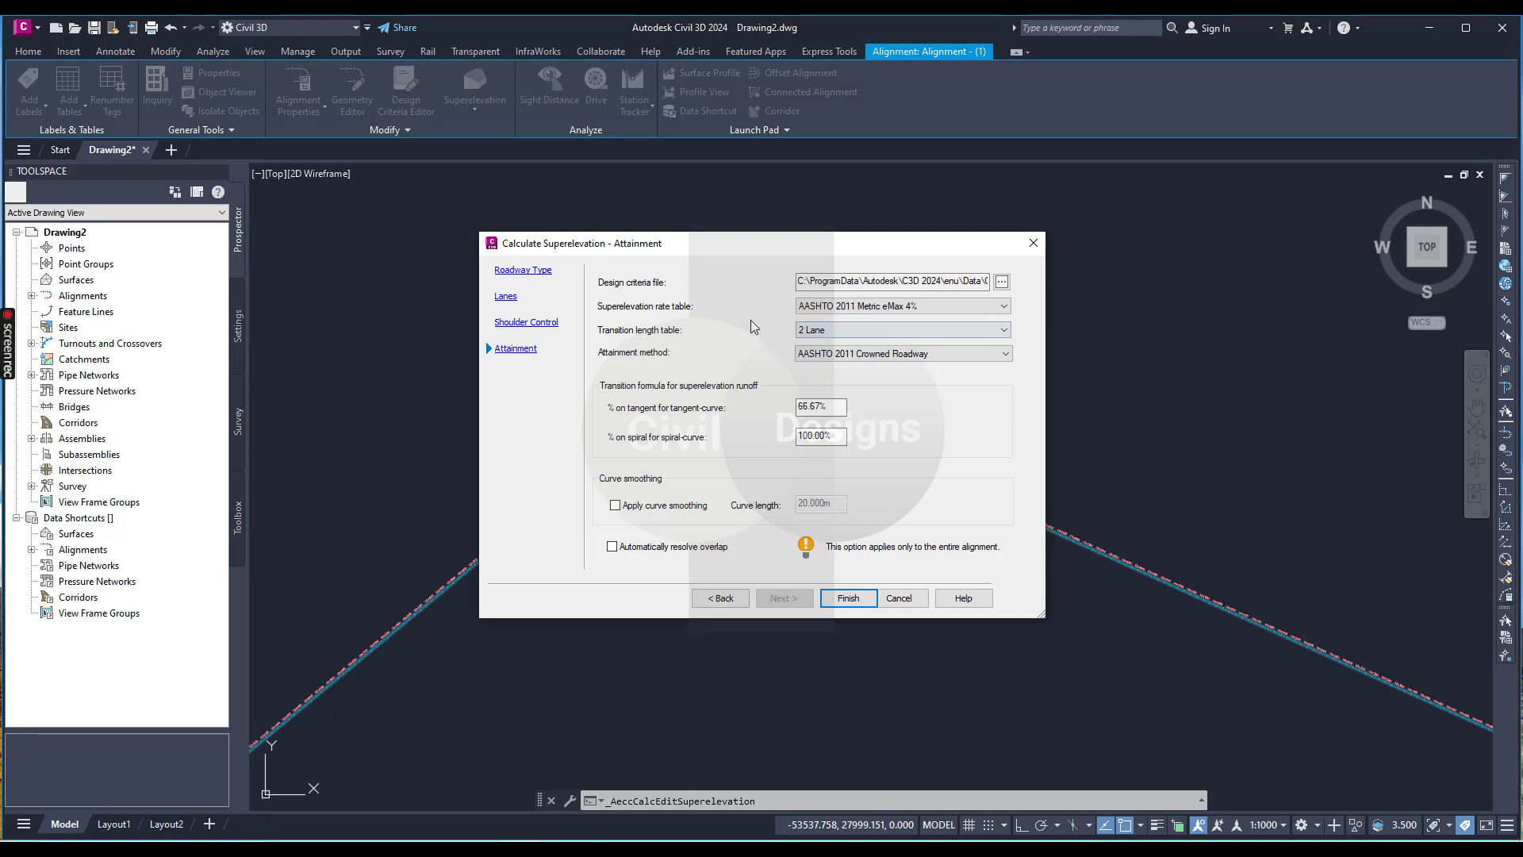
pyautogui.click(855, 357)
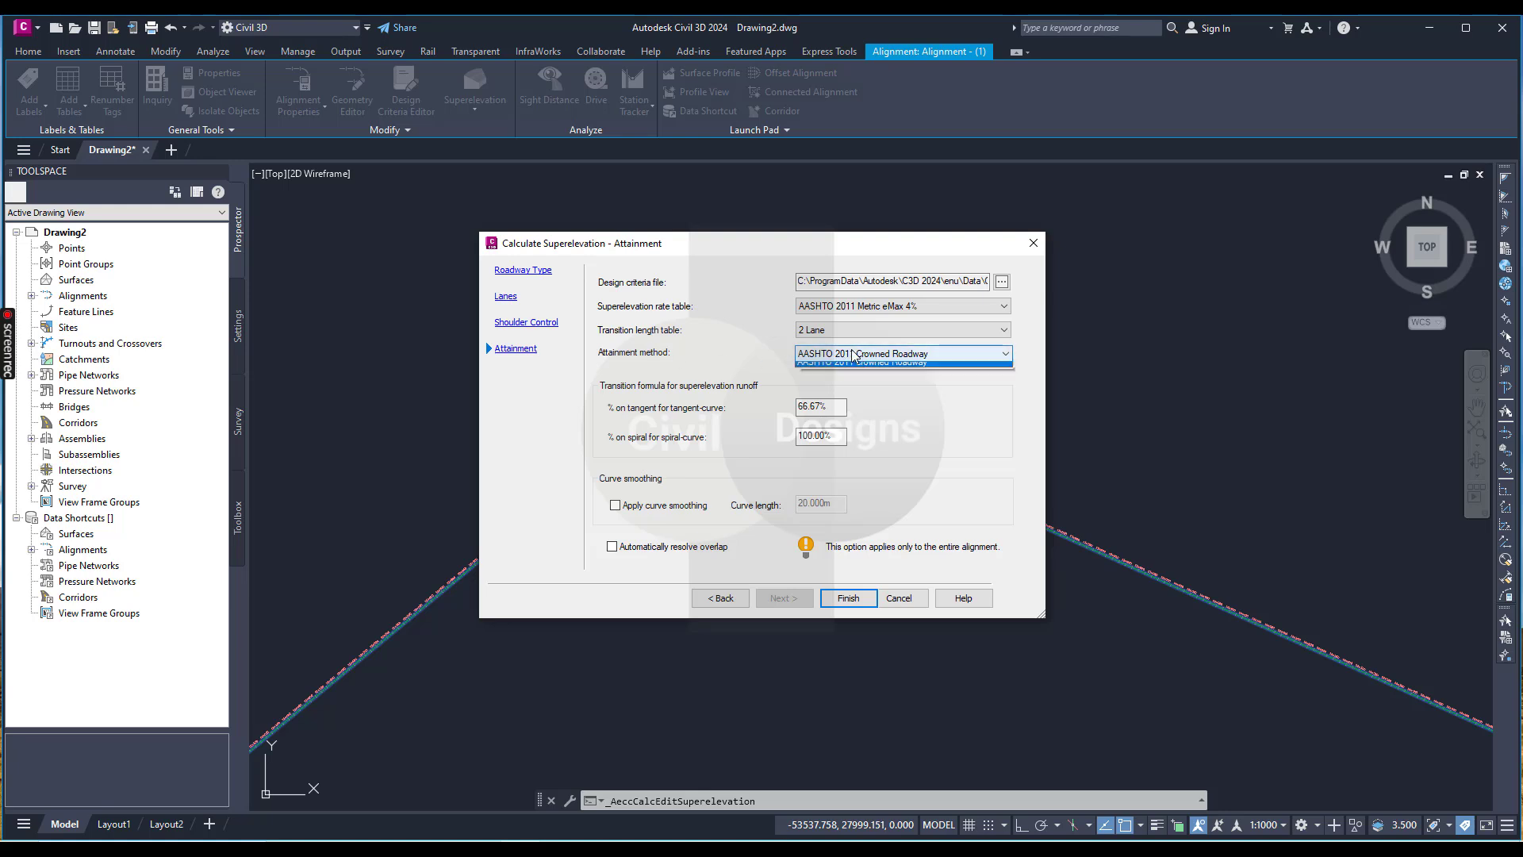
pyautogui.click(825, 365)
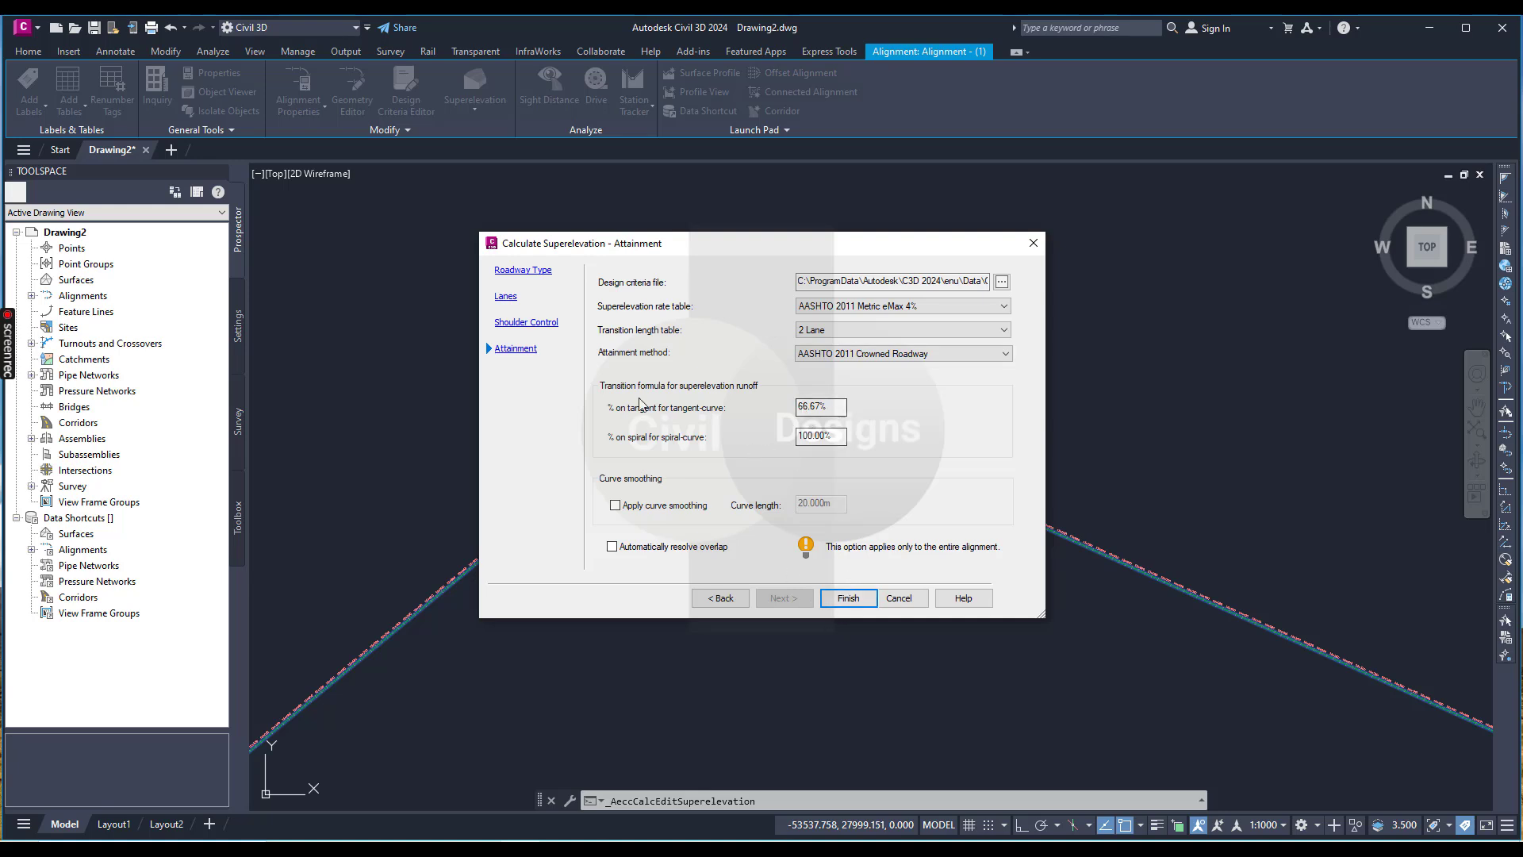
pyautogui.click(848, 599)
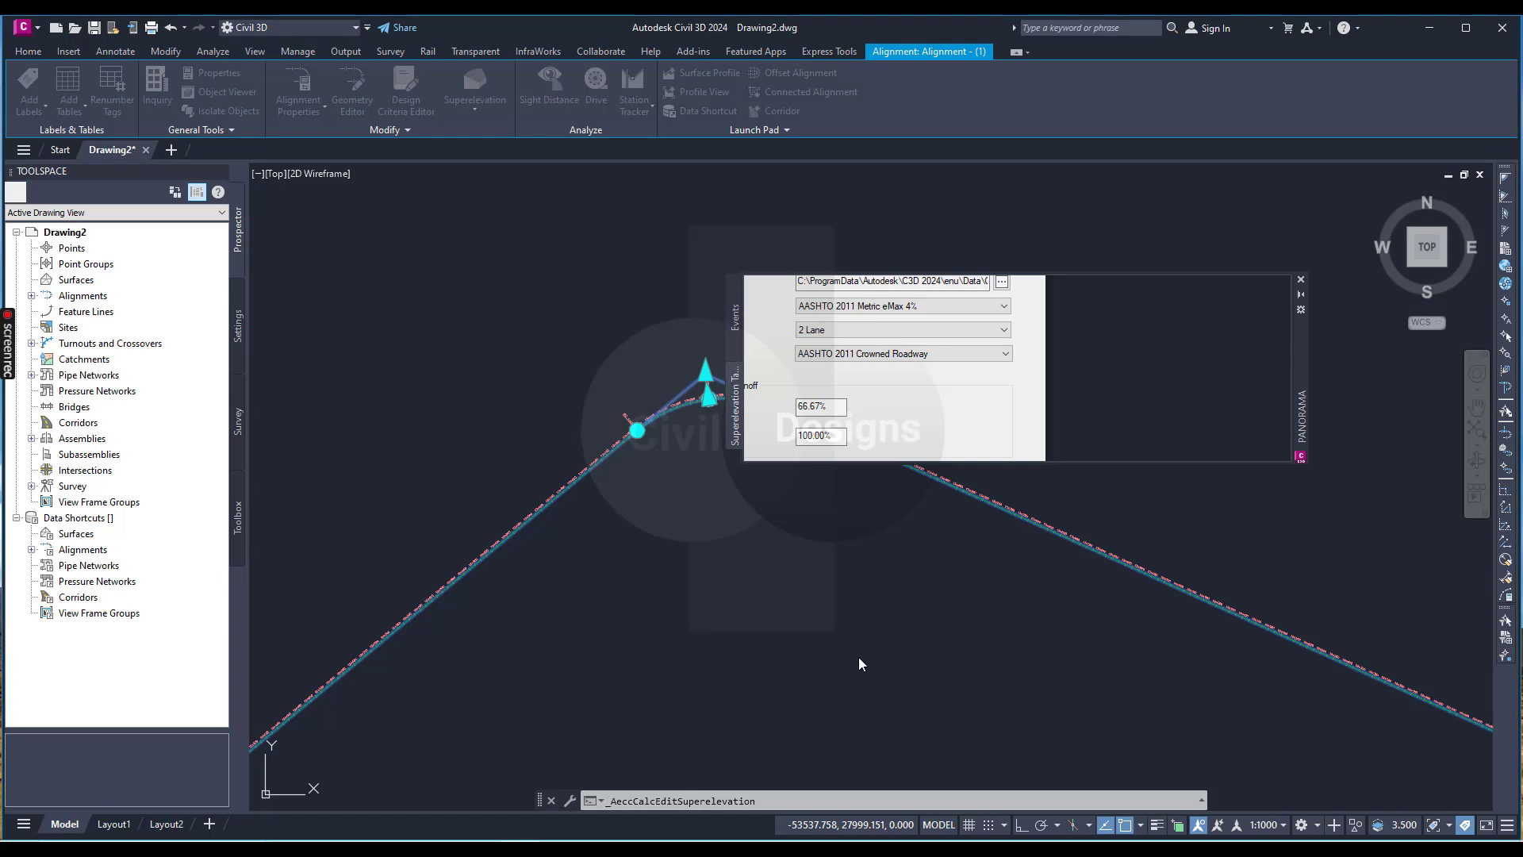
# - Examine the superelevation labels around the first curve and the table entries for Curve.1 and Curve.2
pyautogui.scroll(-3, 646, 556)
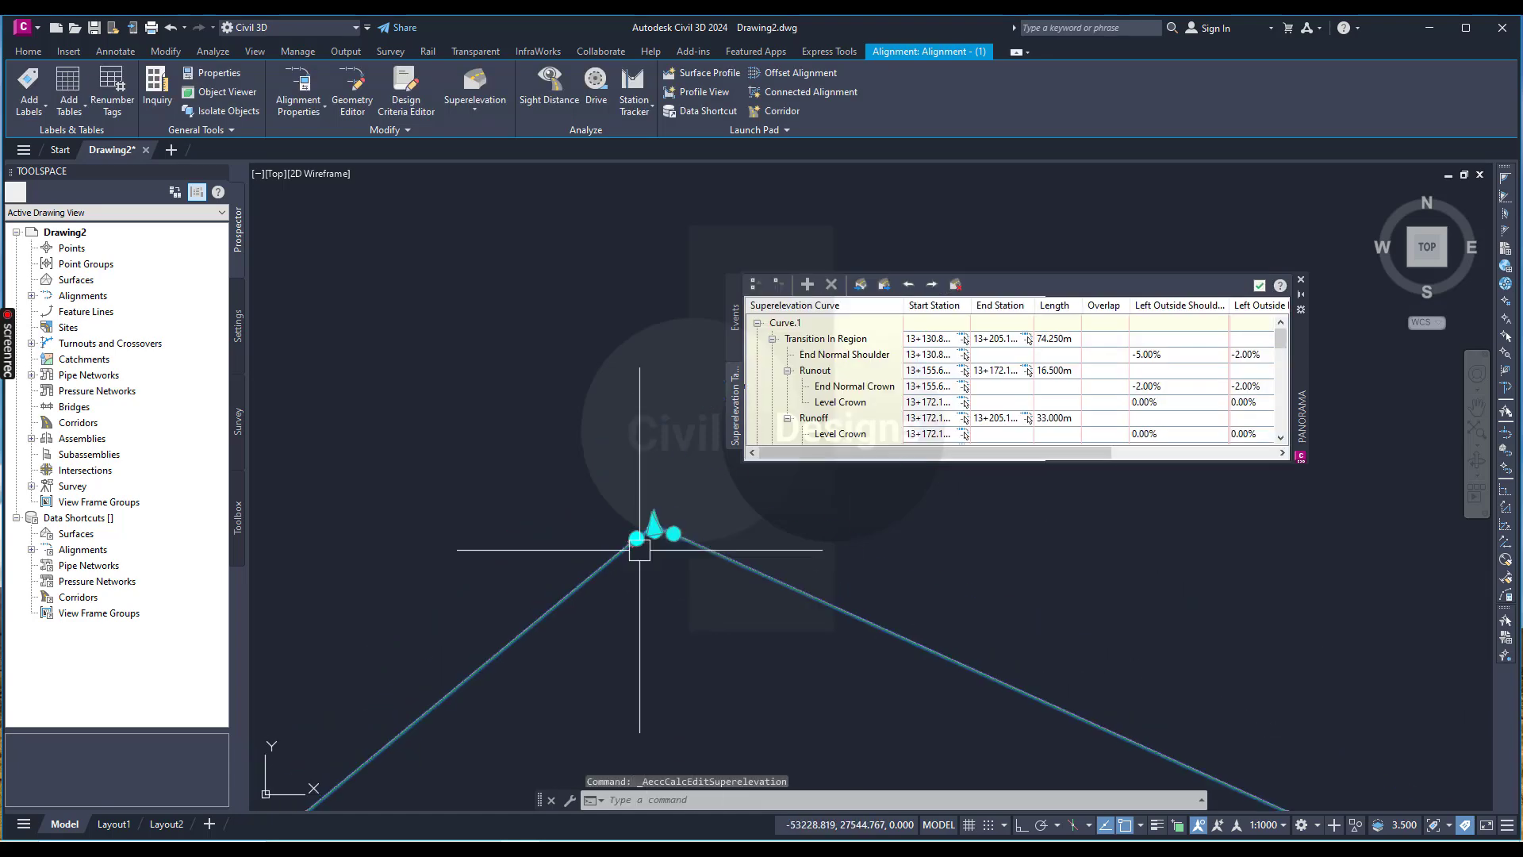
pyautogui.scroll(2, 640, 510)
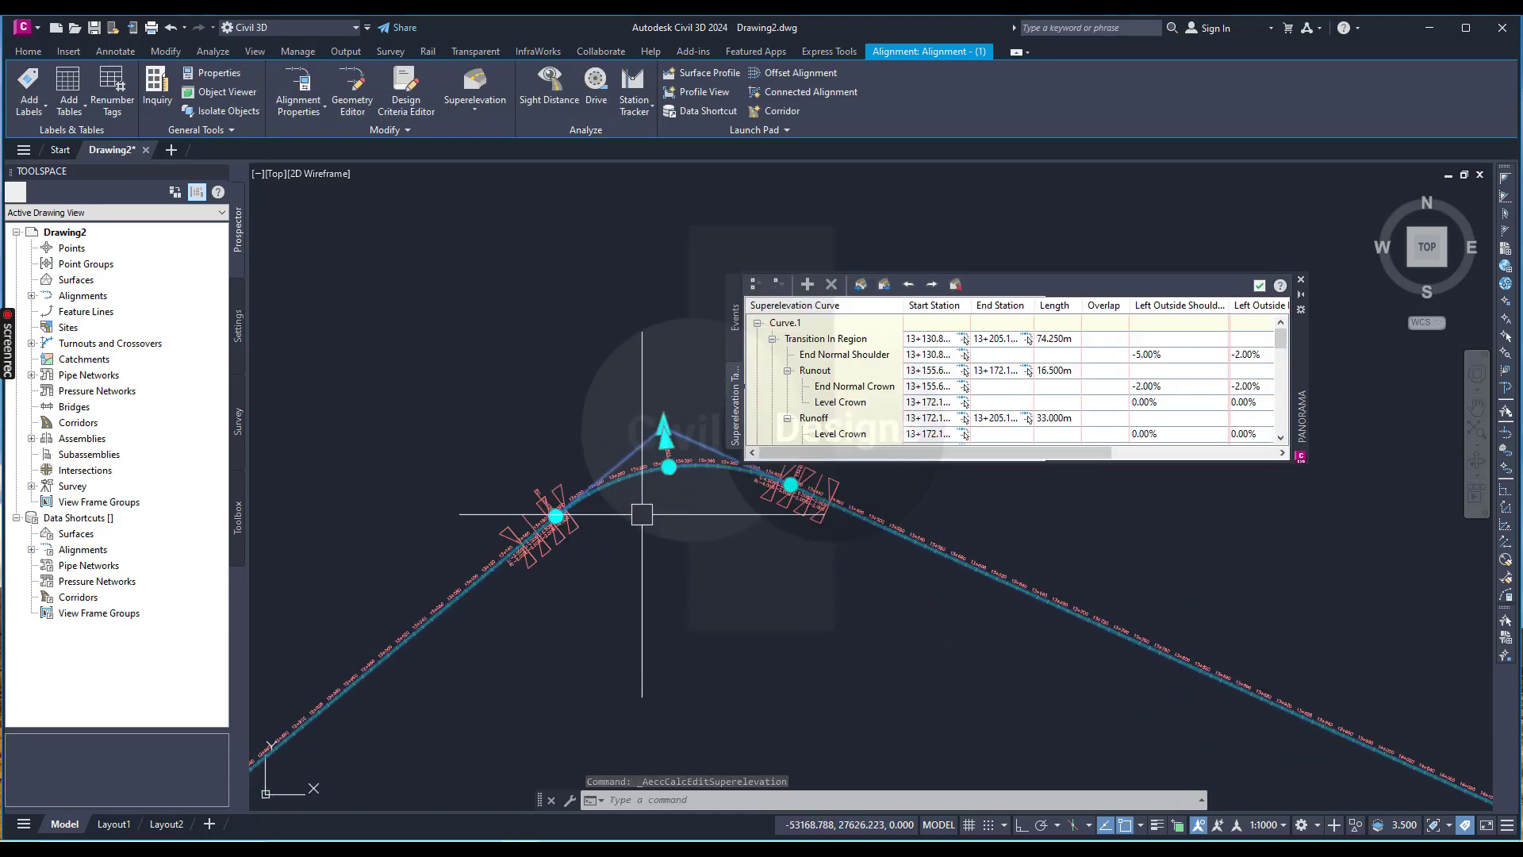
pyautogui.scroll(-2, 622, 602)
pyautogui.scroll(2, 647, 516)
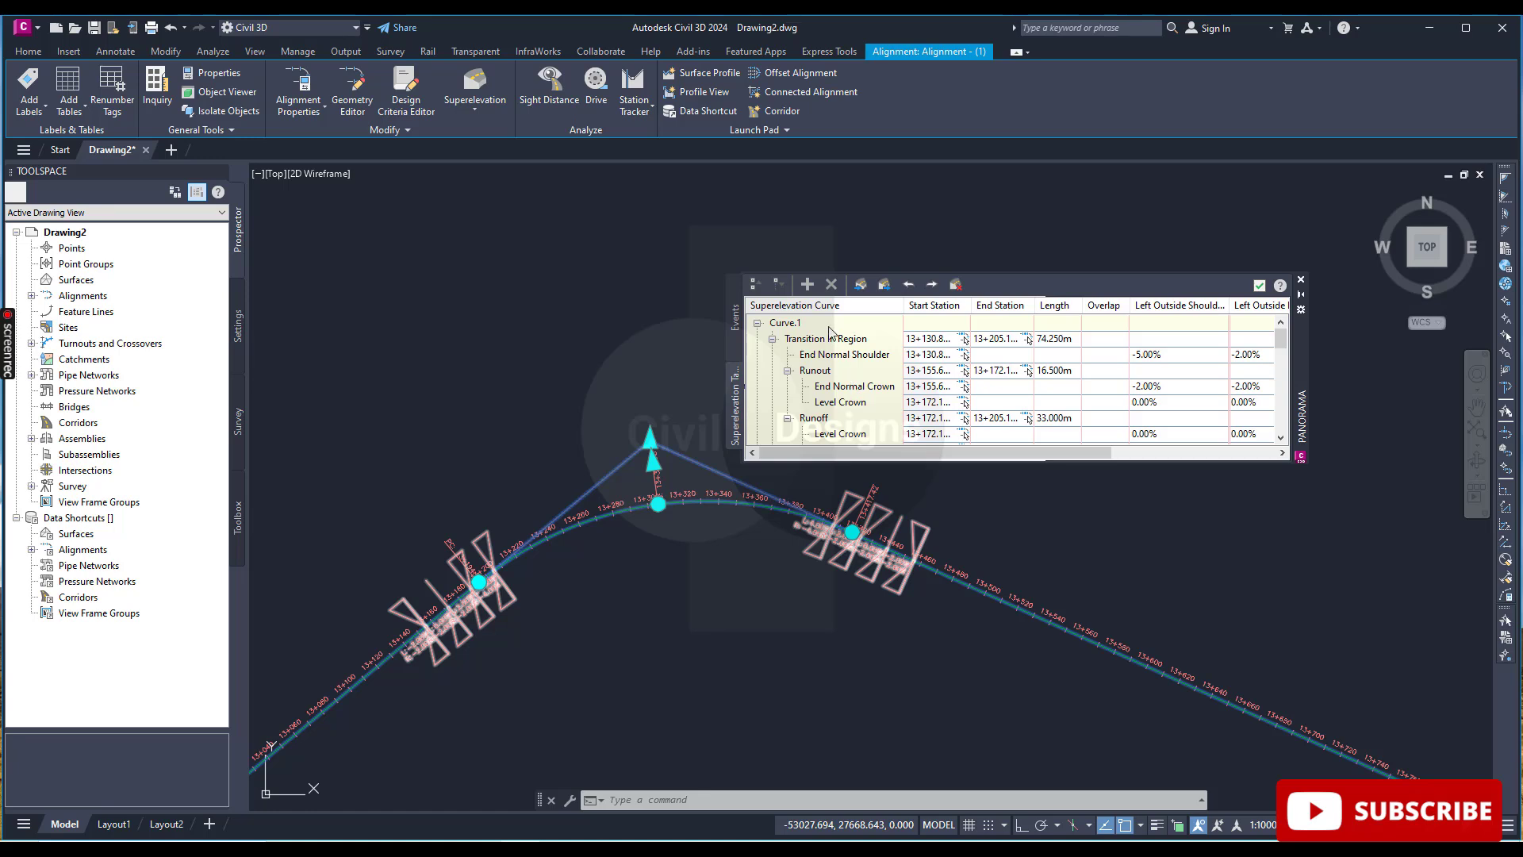
pyautogui.click(792, 324)
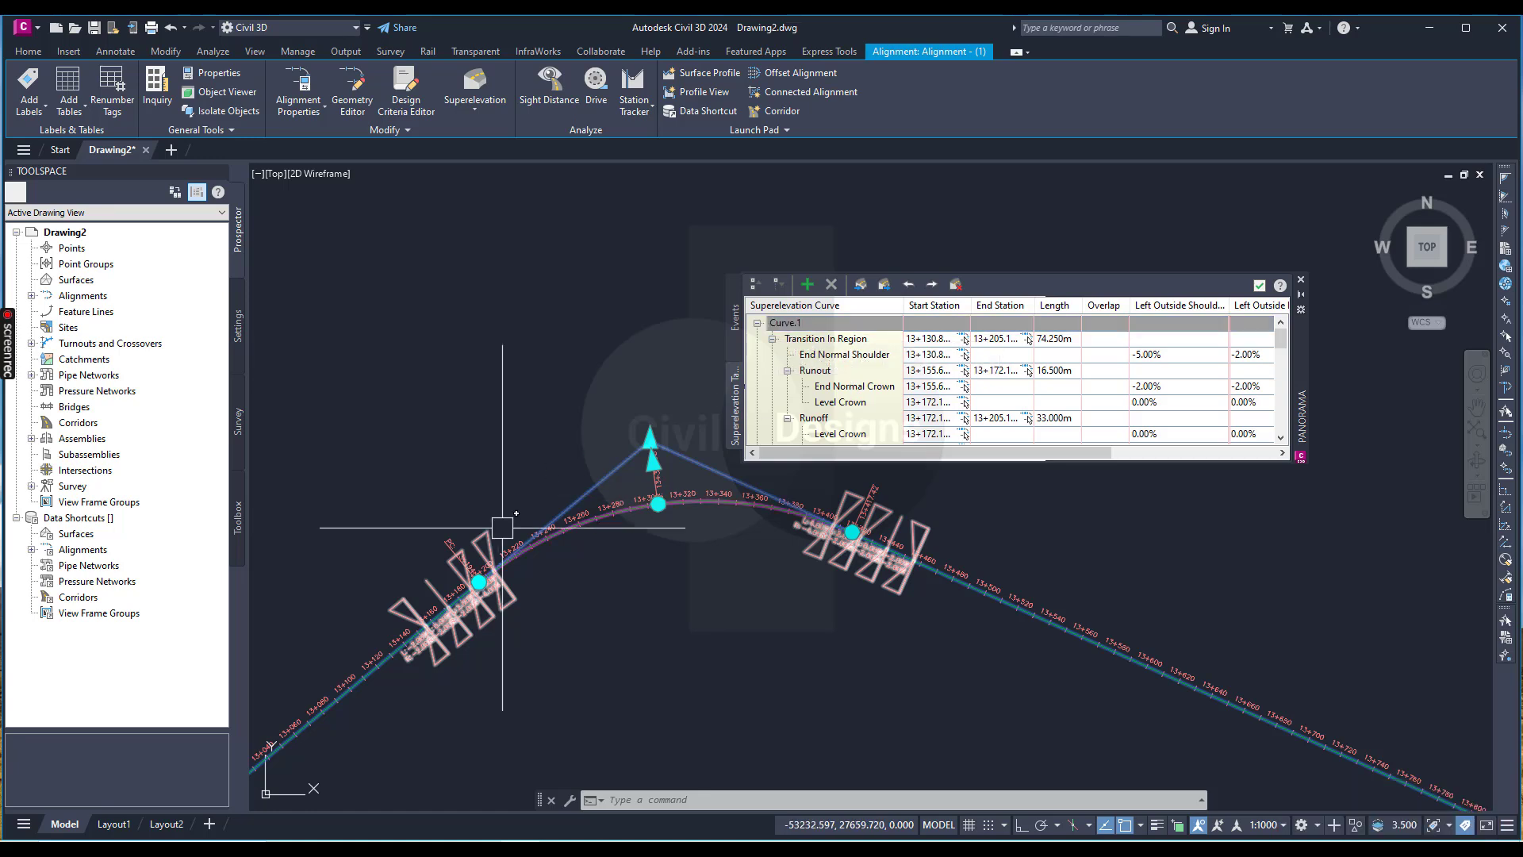
pyautogui.scroll(-5, 844, 377)
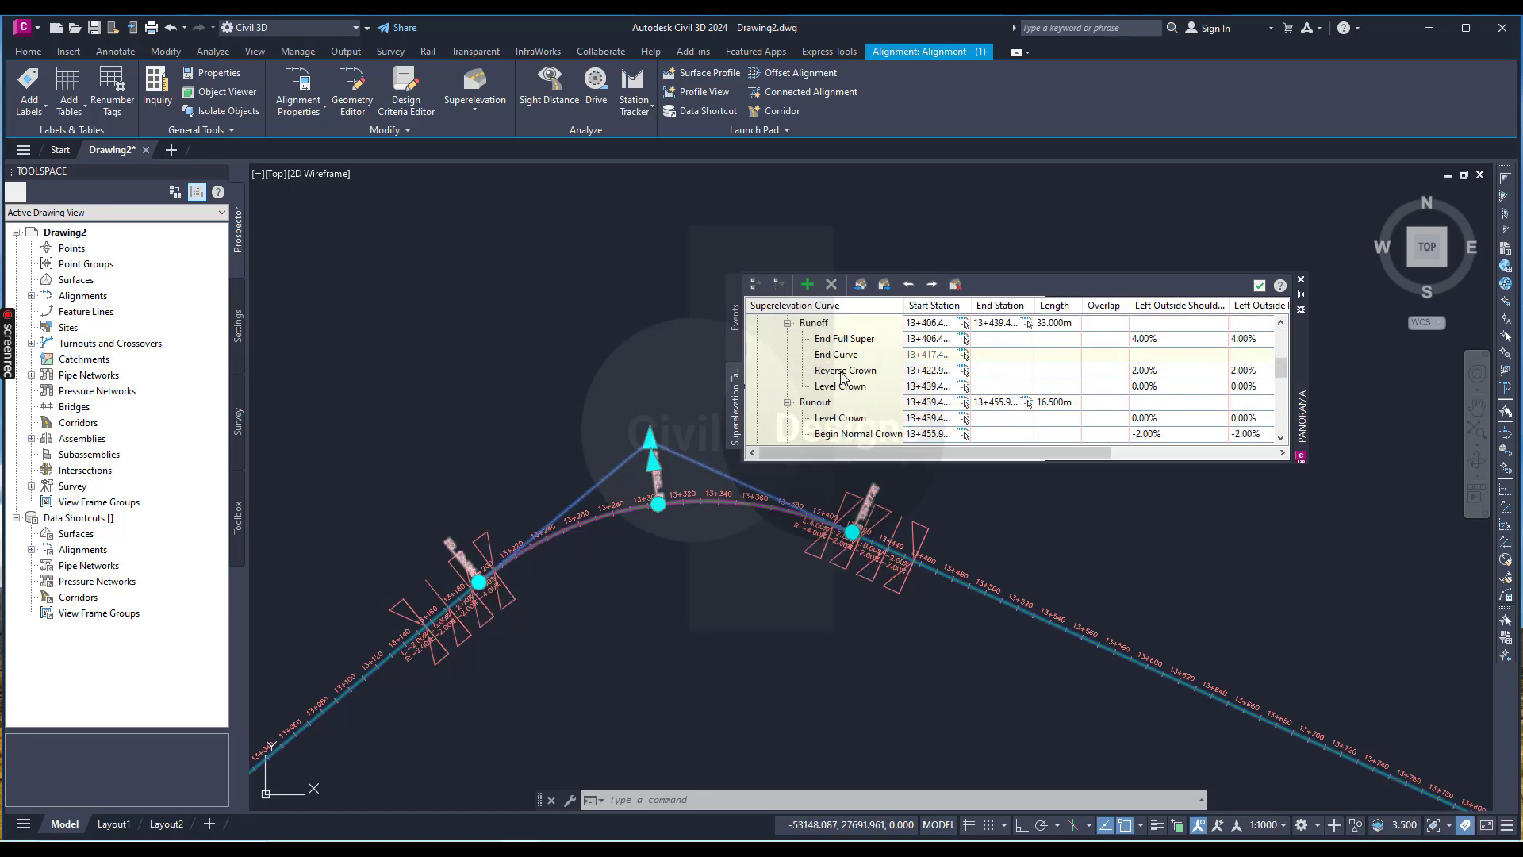
pyautogui.scroll(-3, 841, 389)
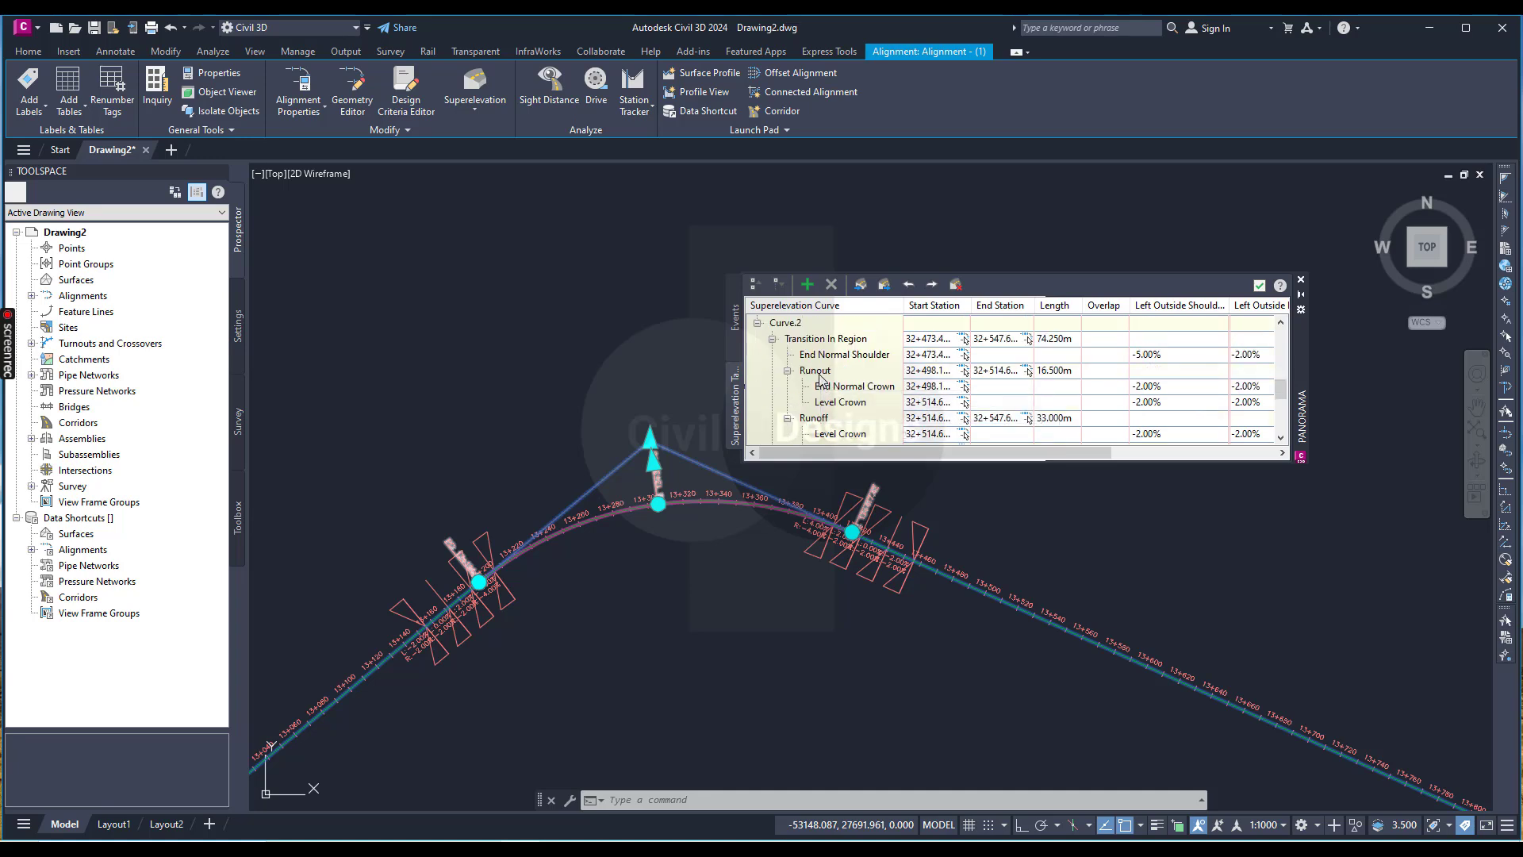
pyautogui.scroll(8, 820, 373)
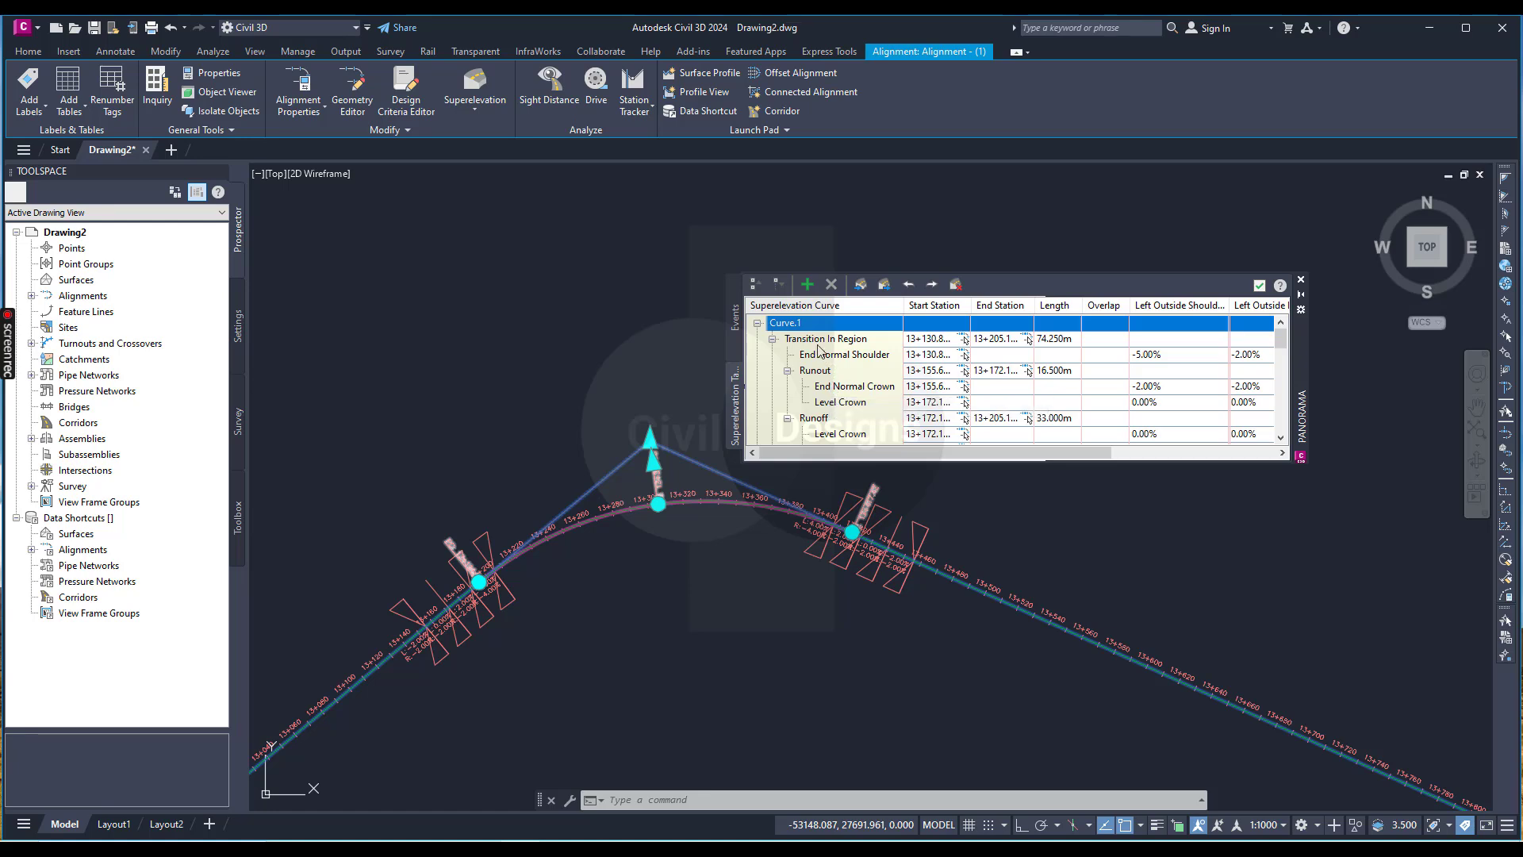
# - Review Curve.1's transition in and out regions, including the runout and runoff rows, against their locations on the alignment
pyautogui.click(820, 341)
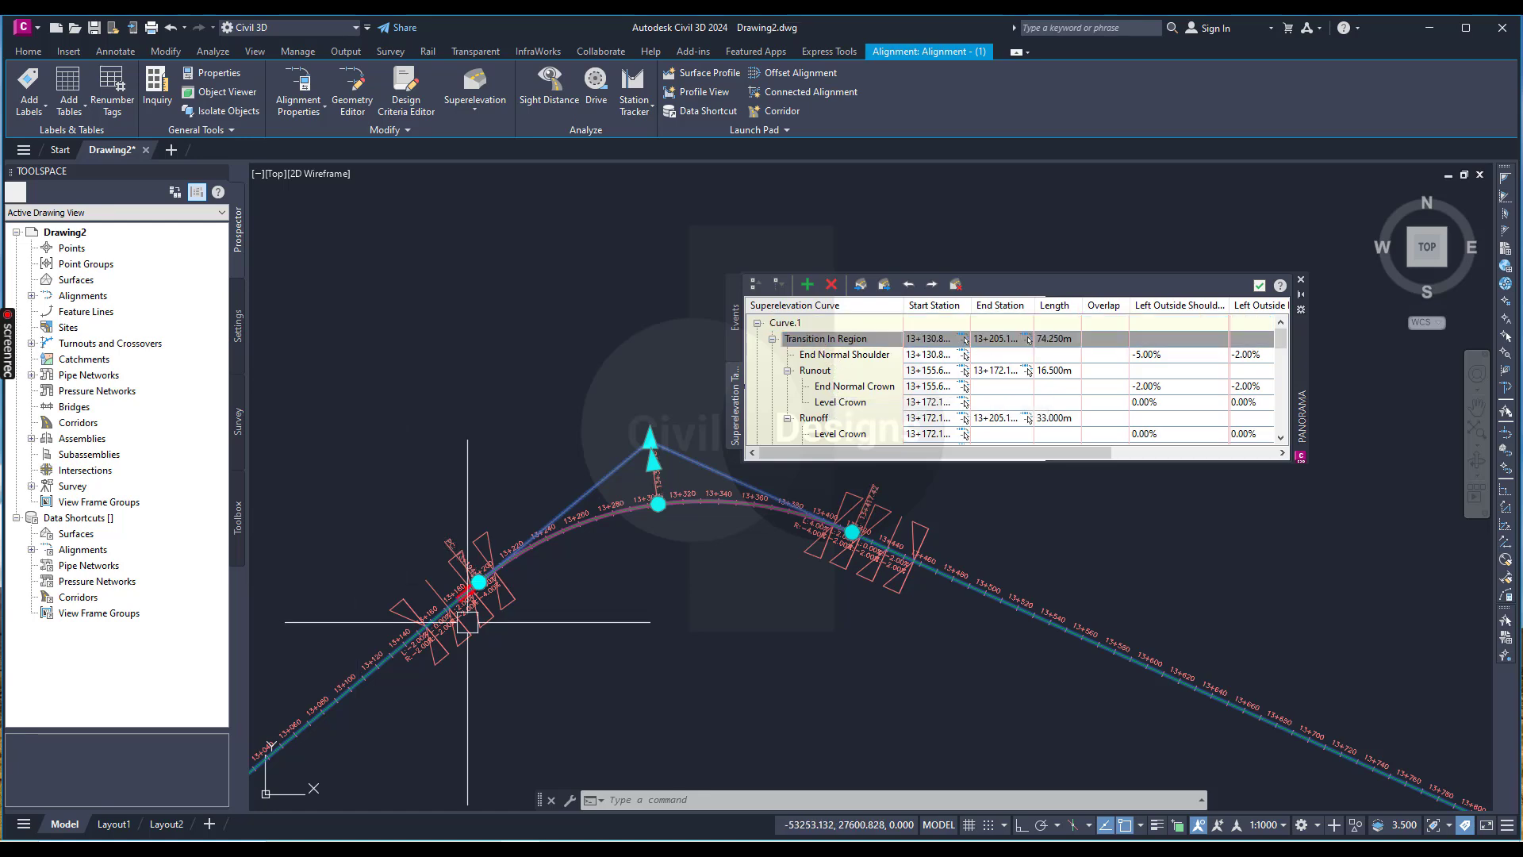
pyautogui.click(830, 357)
pyautogui.click(813, 373)
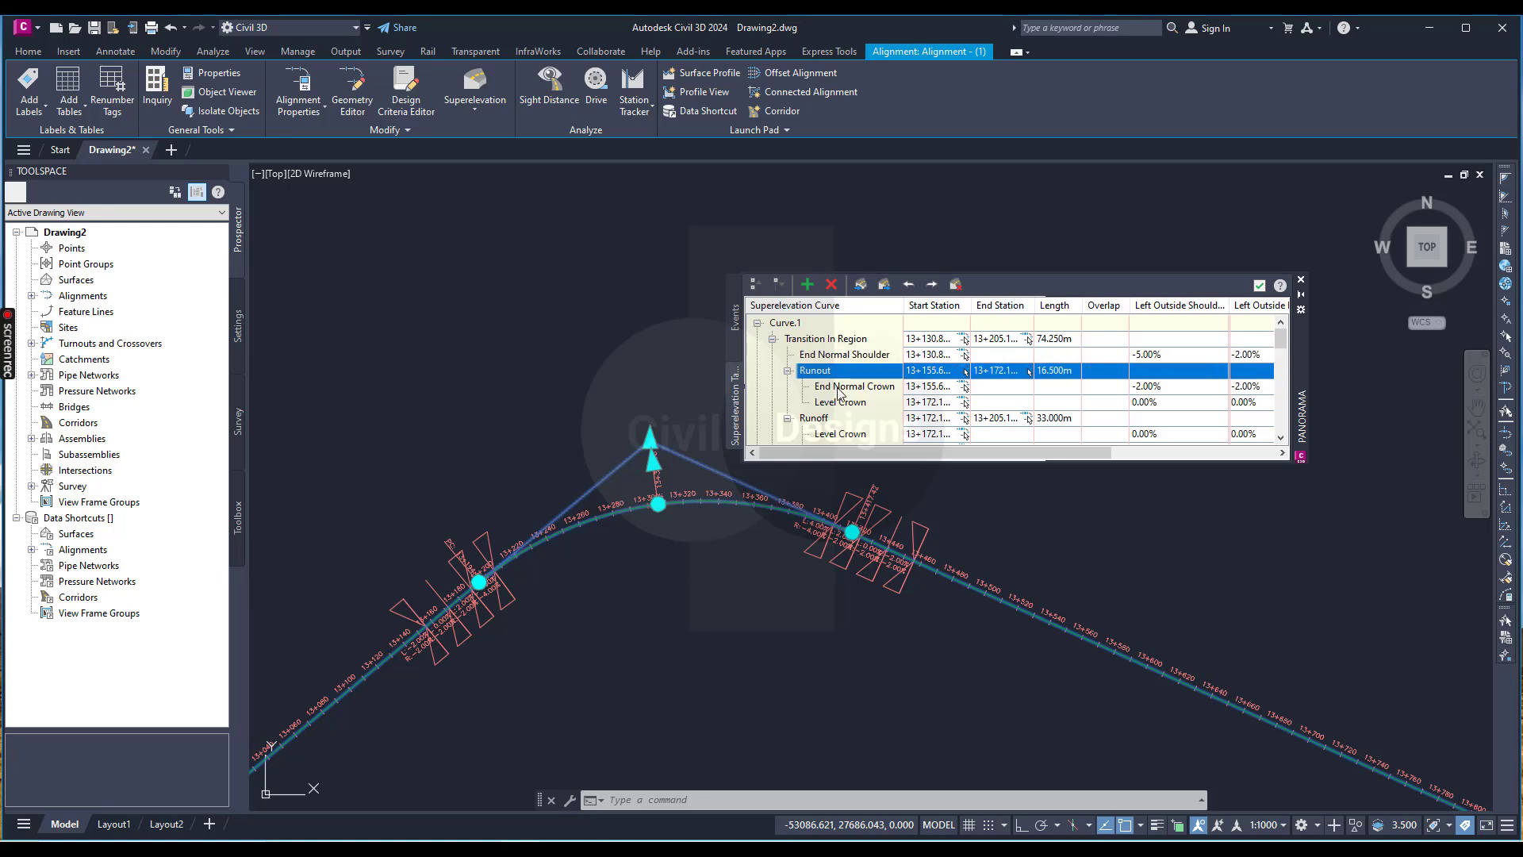
pyautogui.click(843, 389)
pyautogui.scroll(-1, 847, 388)
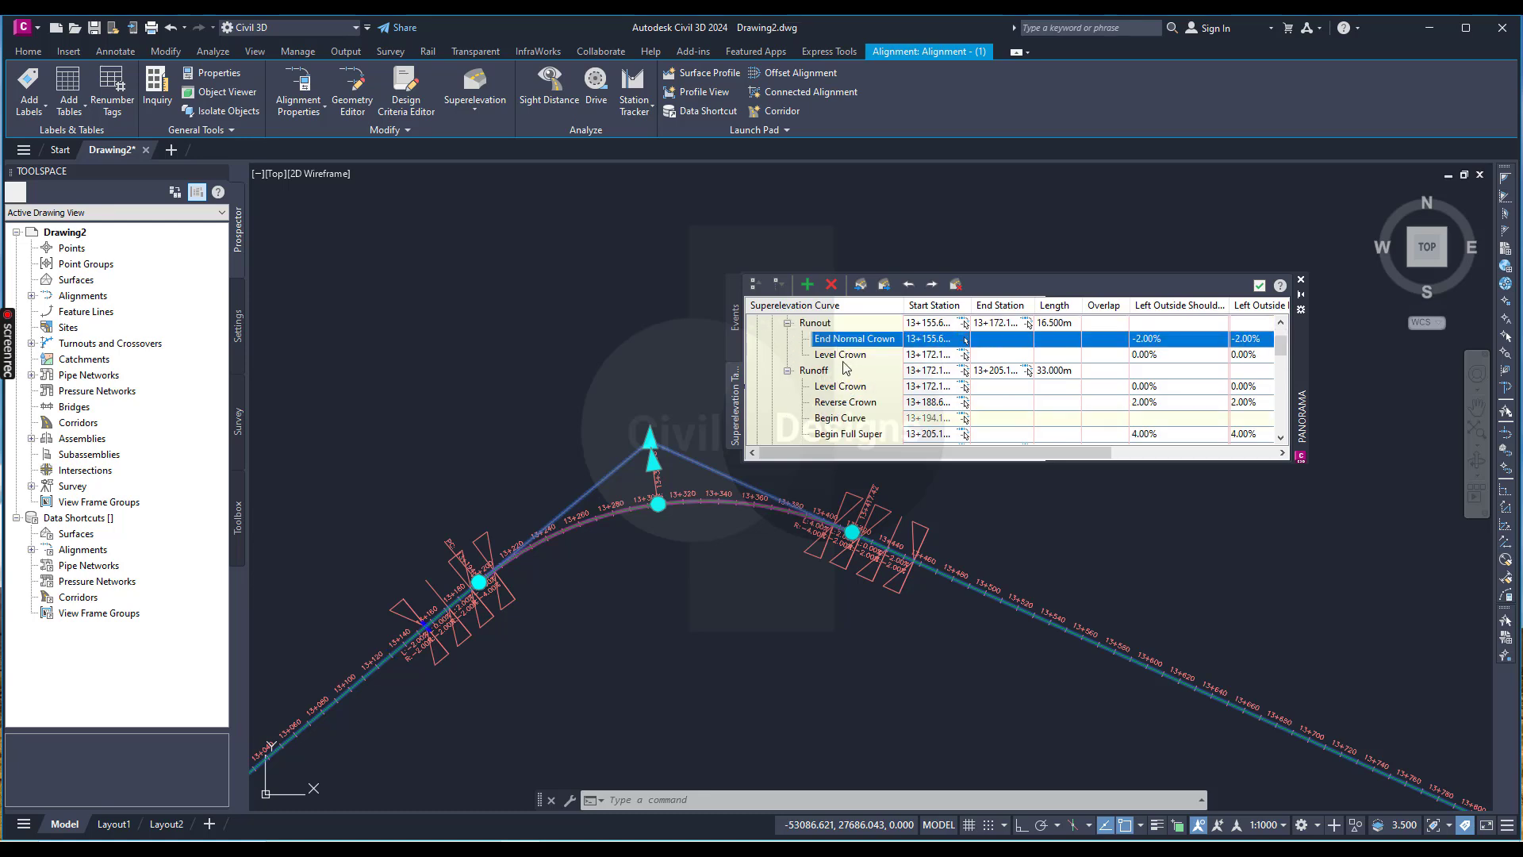
pyautogui.click(819, 374)
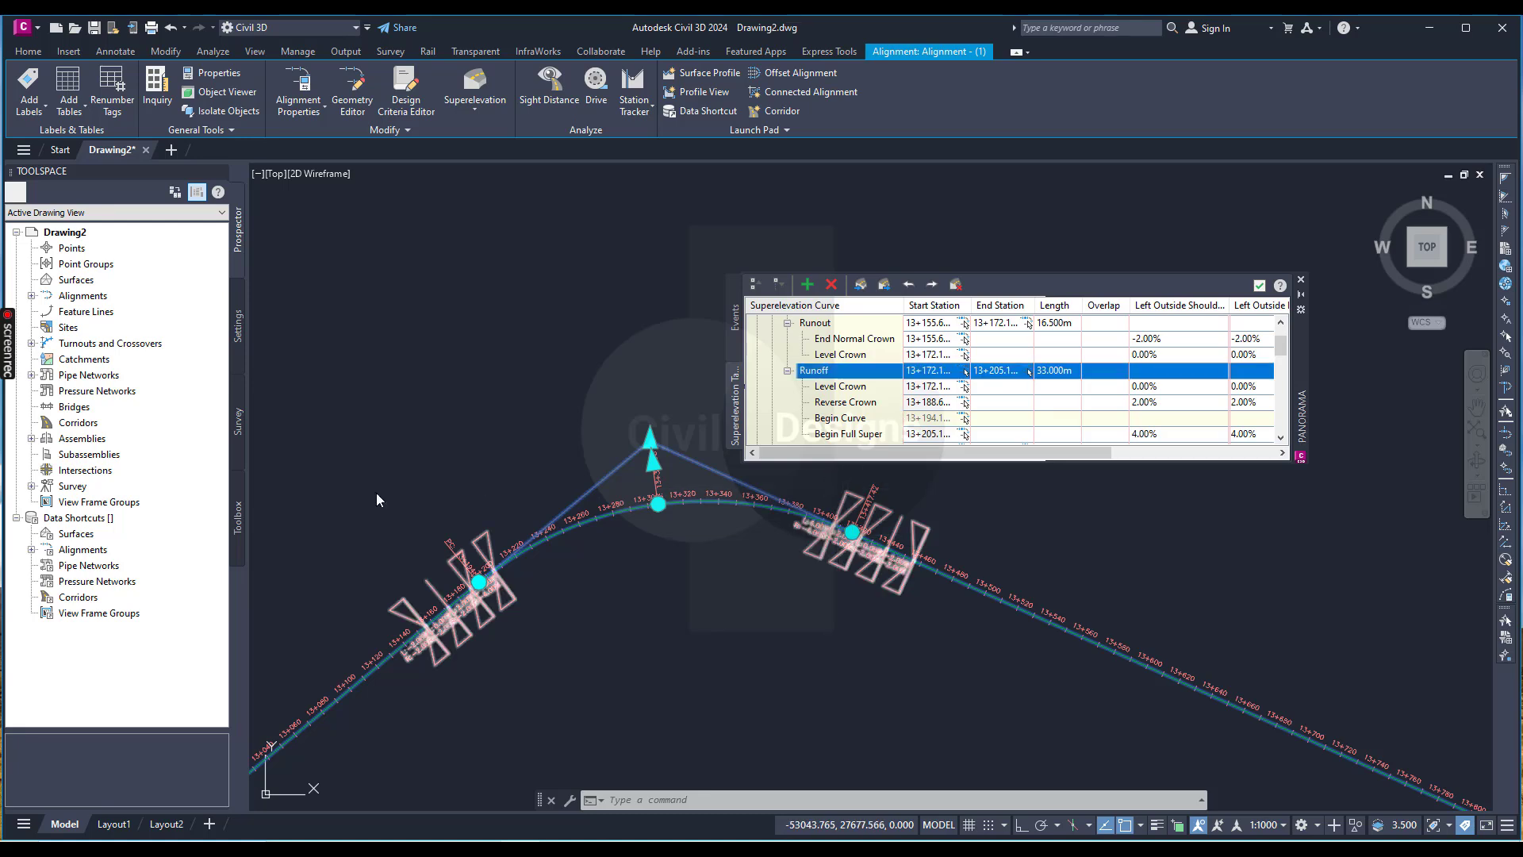
pyautogui.scroll(-2, 849, 381)
pyautogui.click(846, 386)
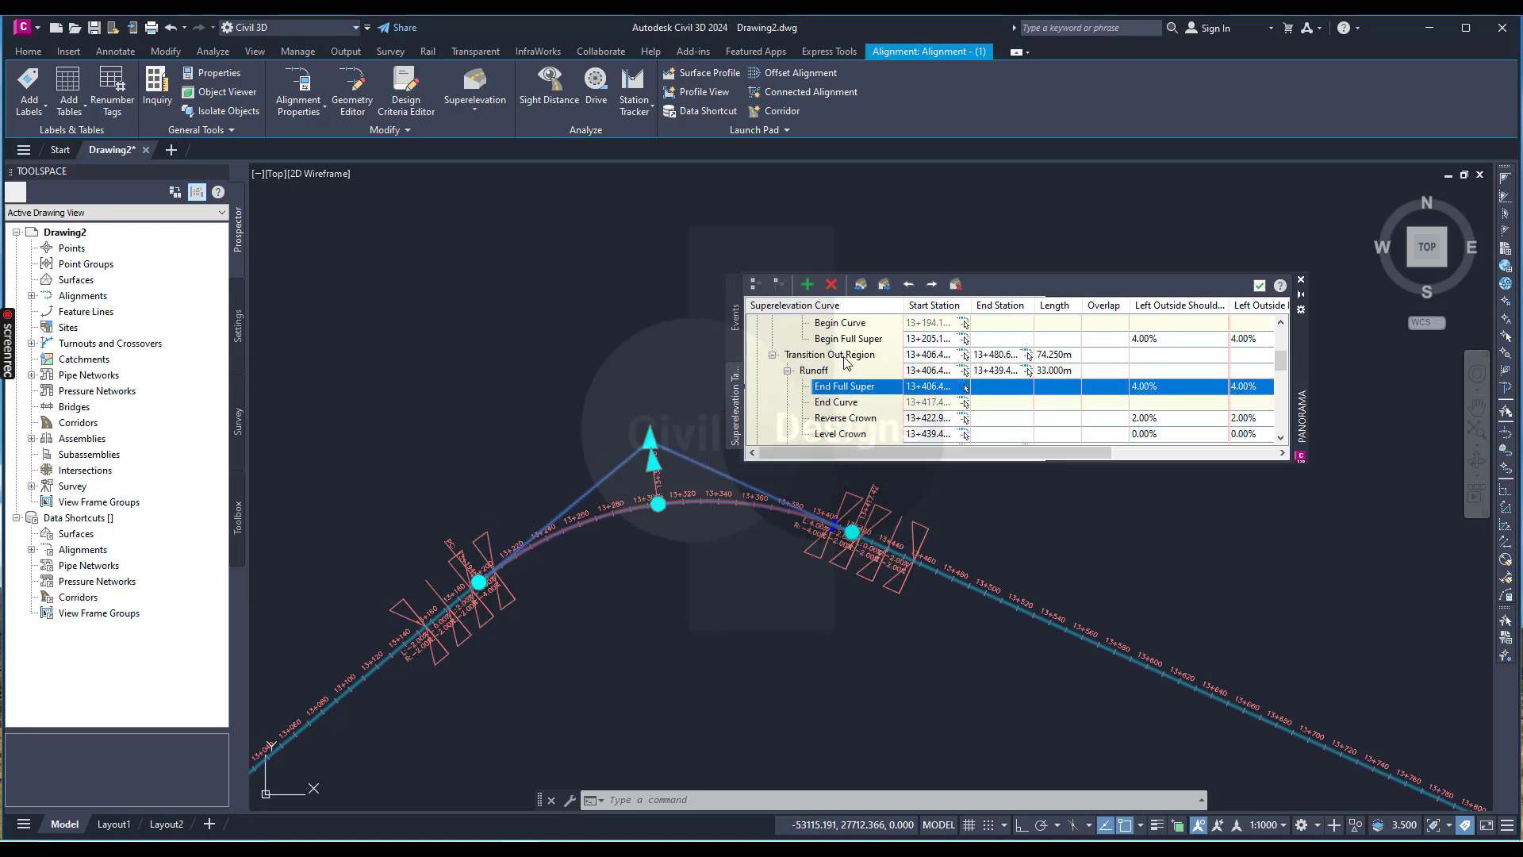
pyautogui.click(847, 359)
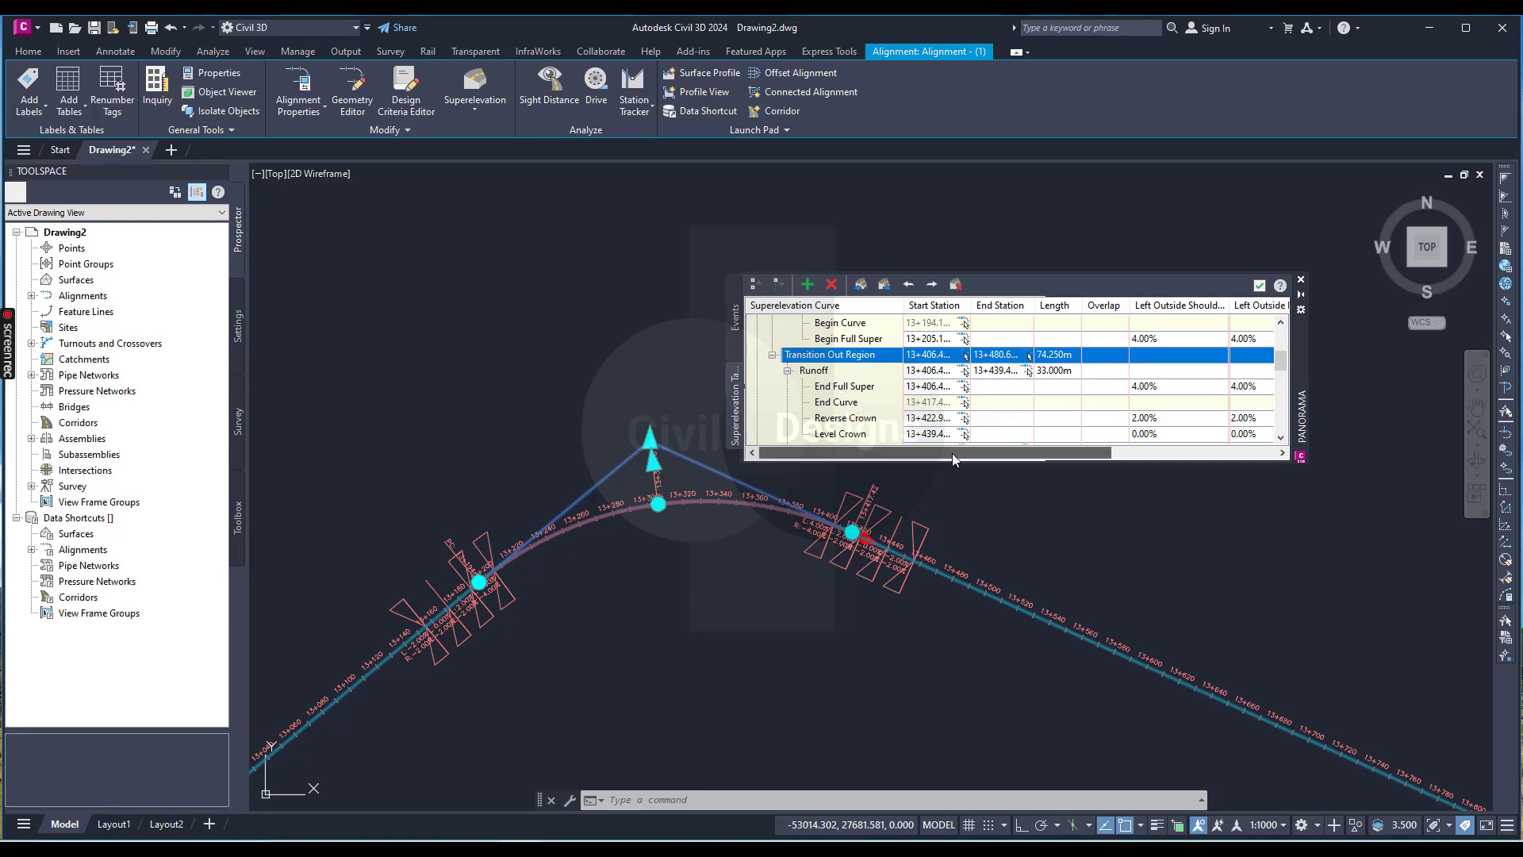
# - Examine the left and right lane and outside shoulder slope columns for Curve.1 in the superelevation table
pyautogui.moveTo(952, 454); pyautogui.dragTo(1011, 452)
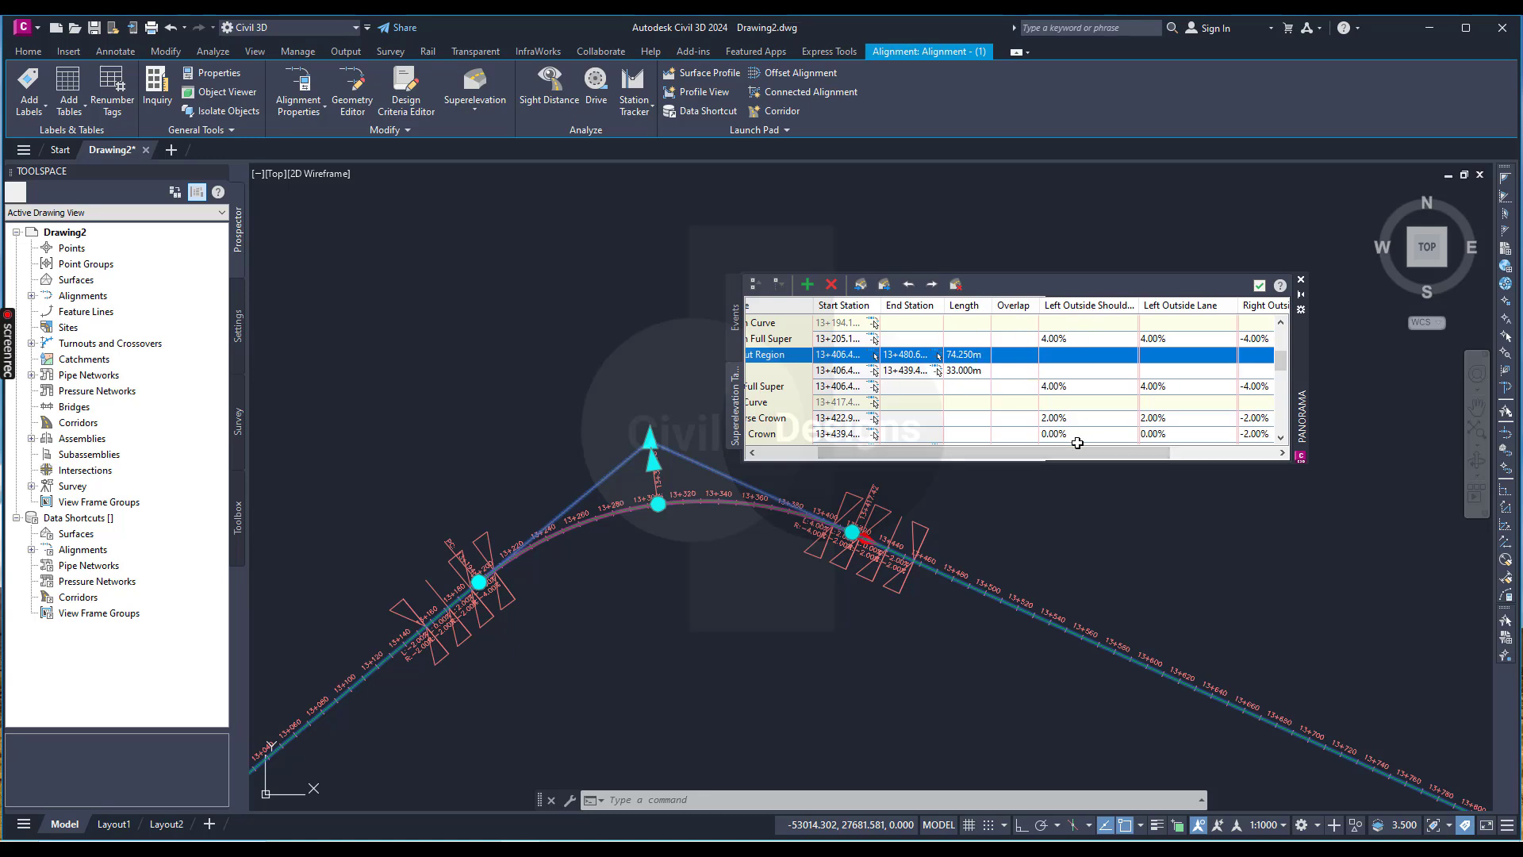
pyautogui.moveTo(1073, 454); pyautogui.dragTo(1183, 452)
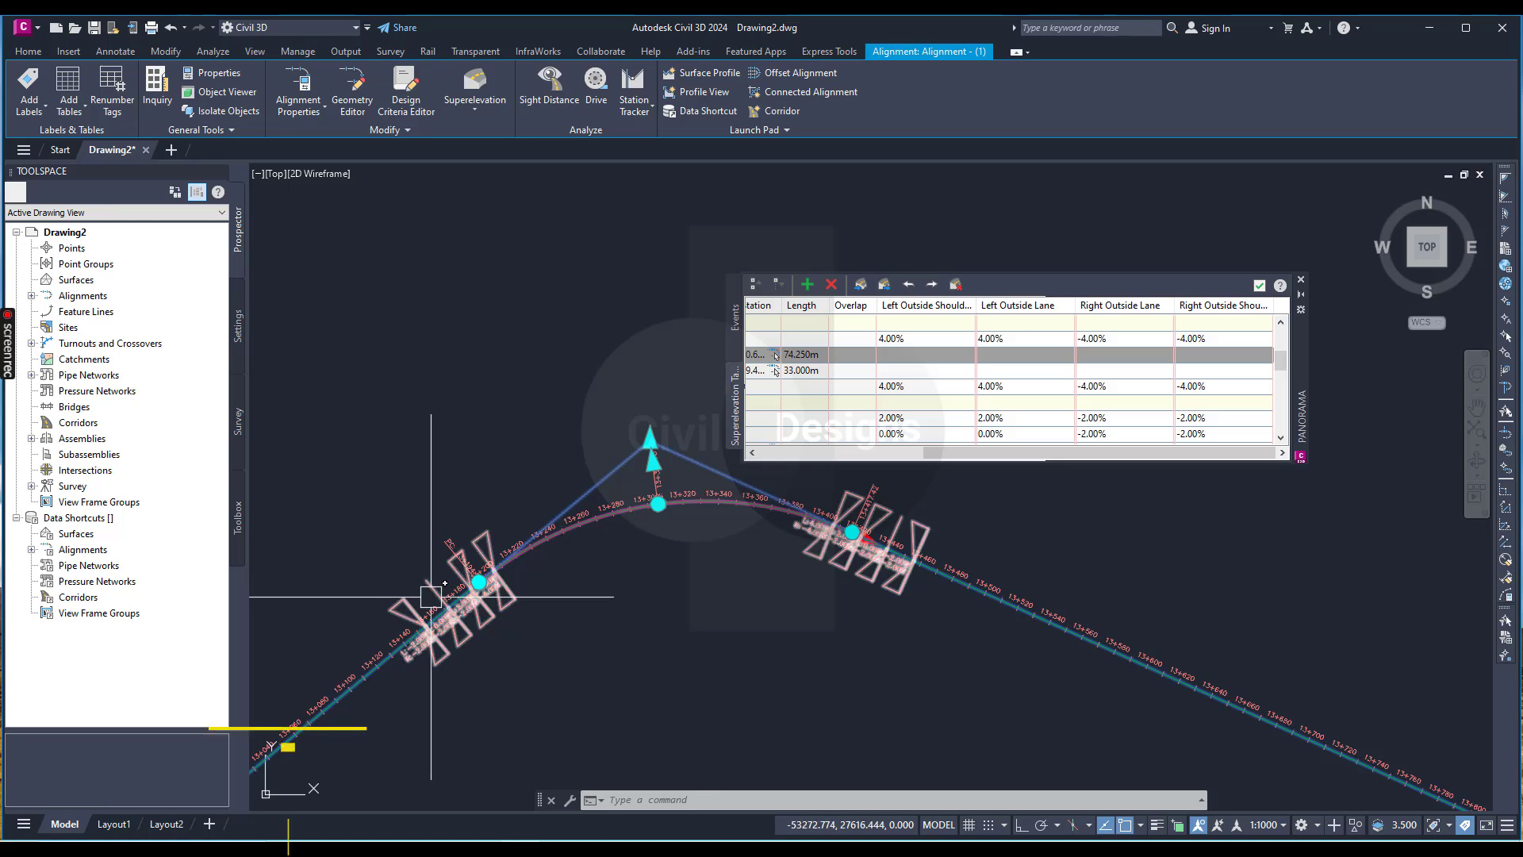
pyautogui.click(1060, 353)
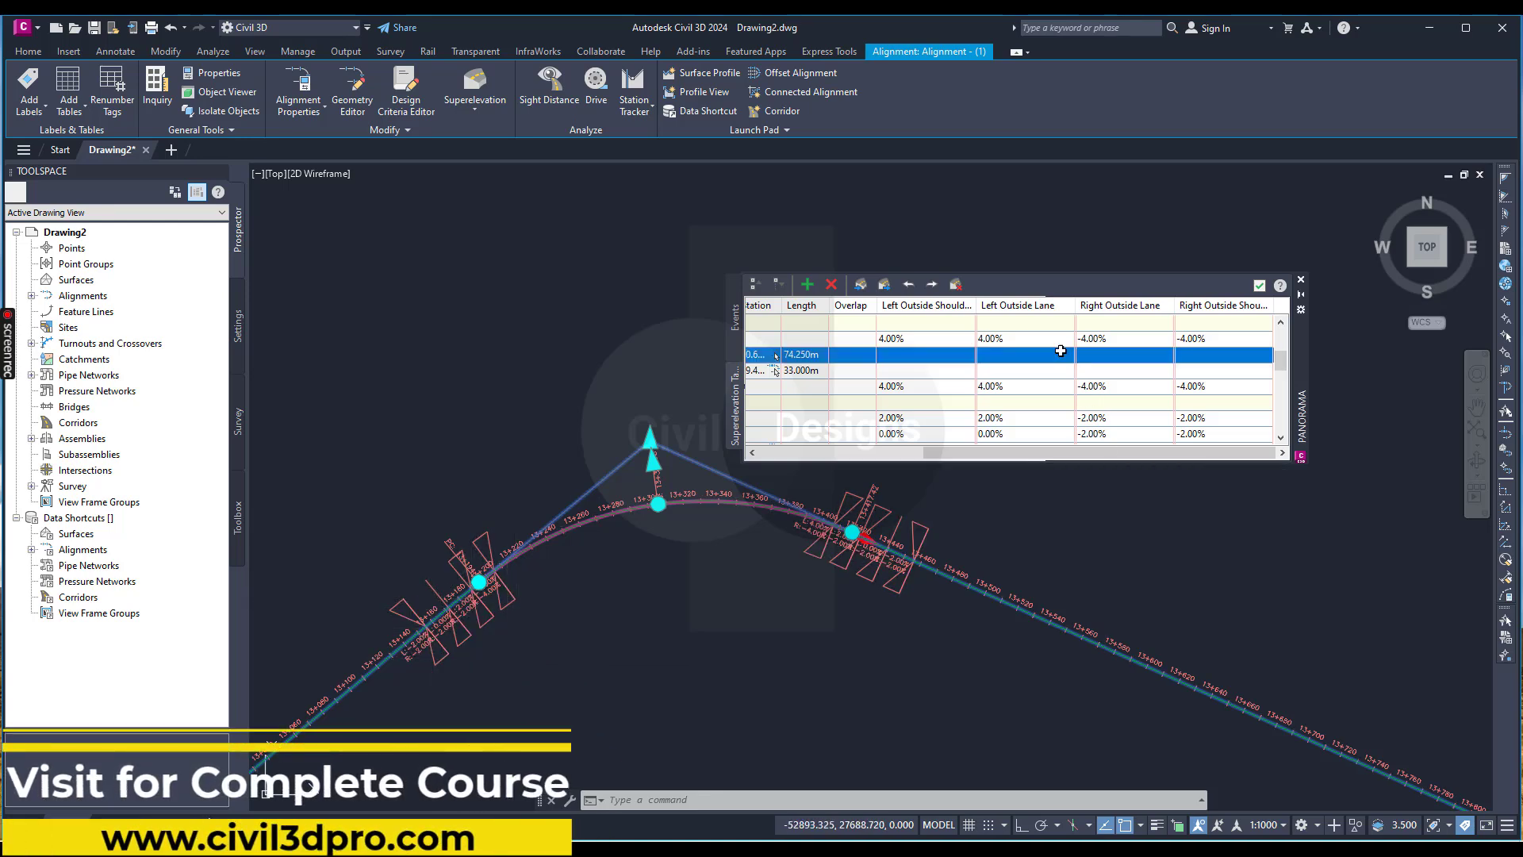
pyautogui.click(992, 339)
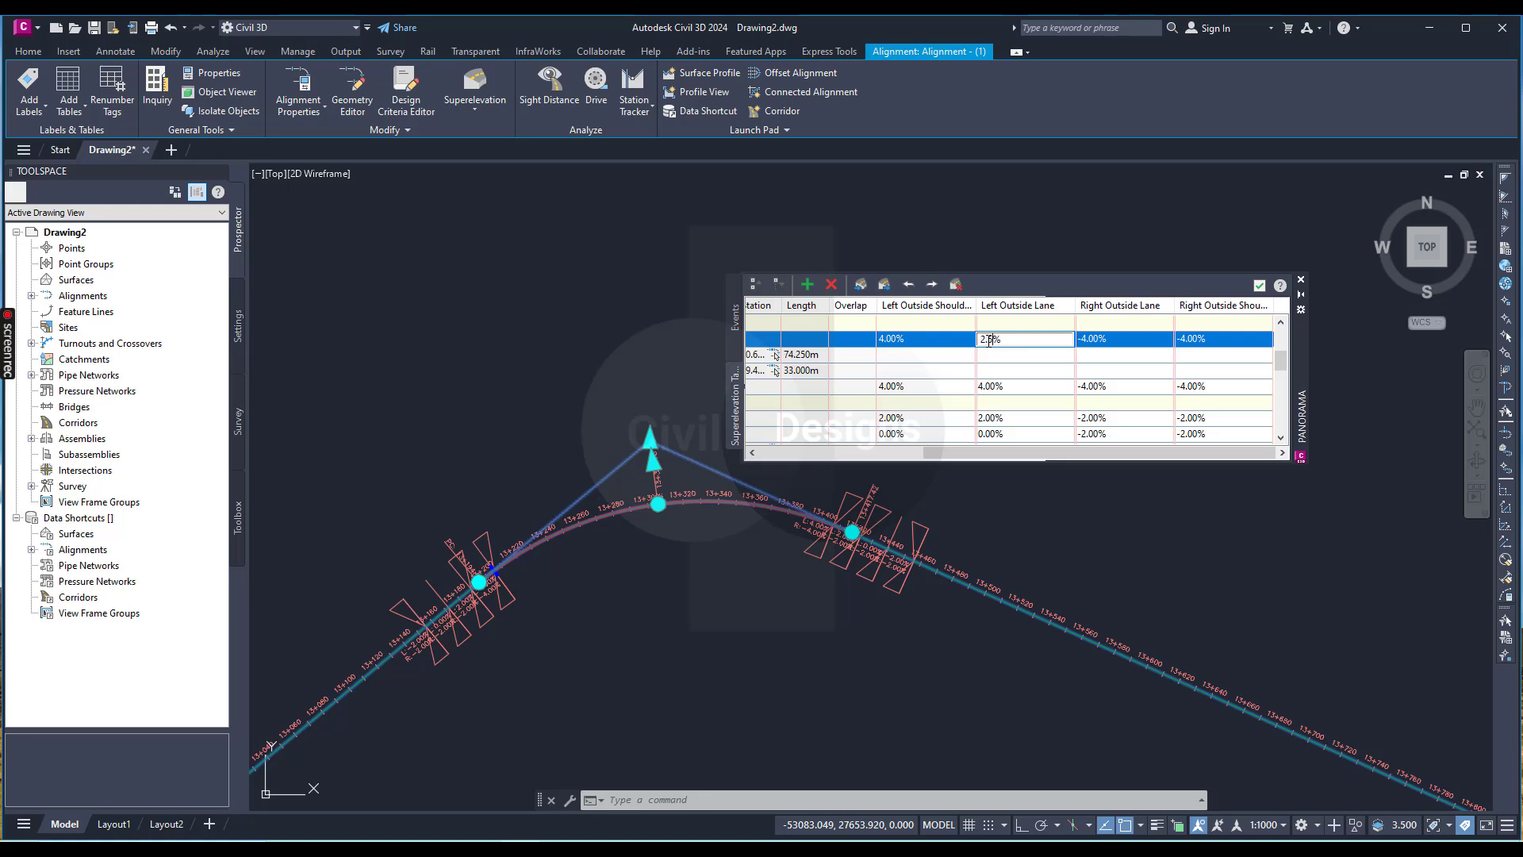
pyautogui.press('Escape')
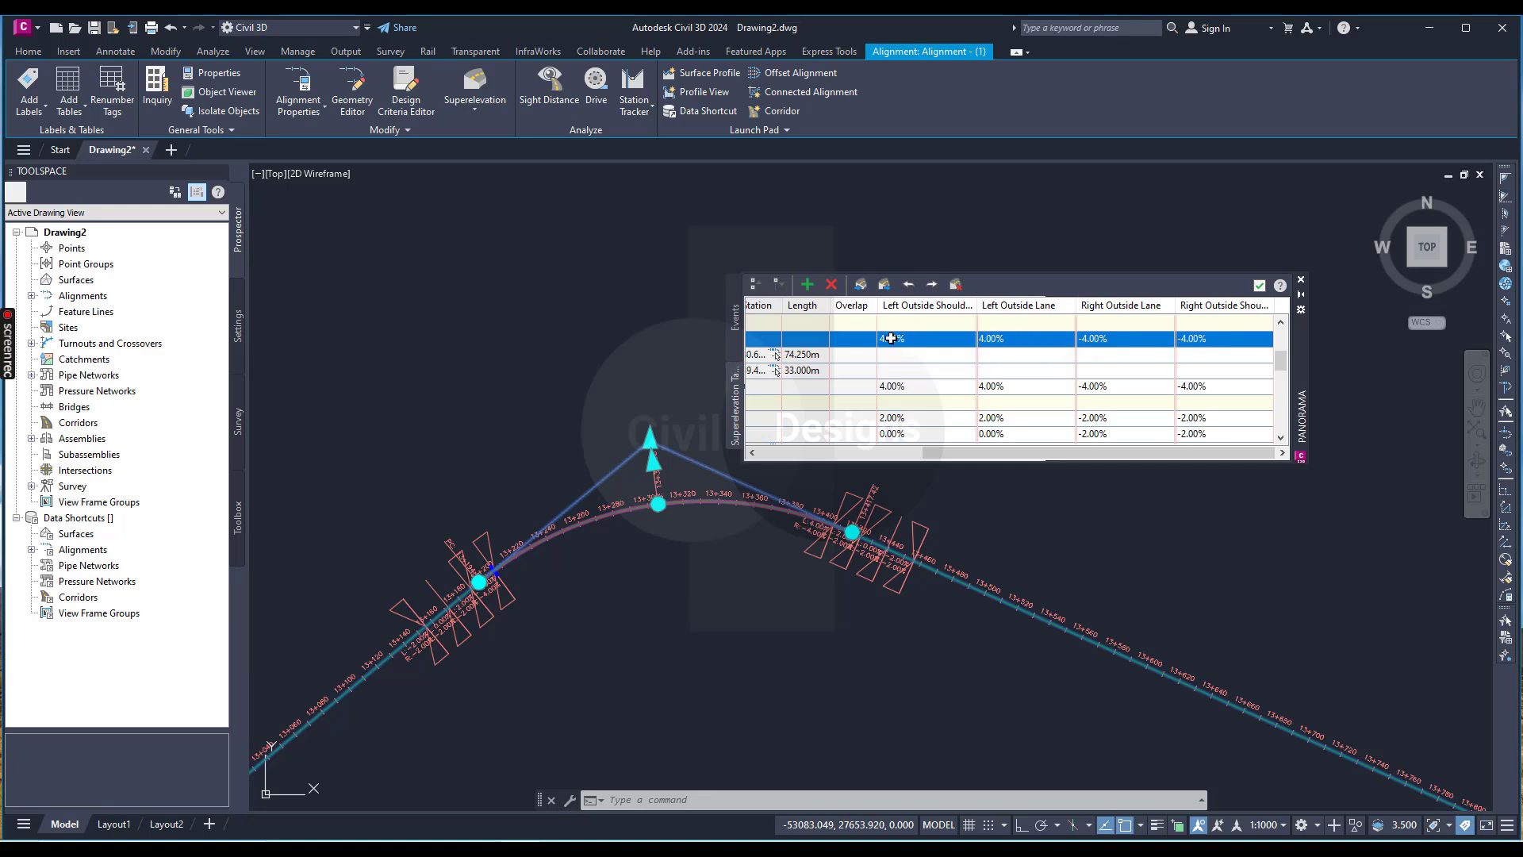
pyautogui.click(1217, 340)
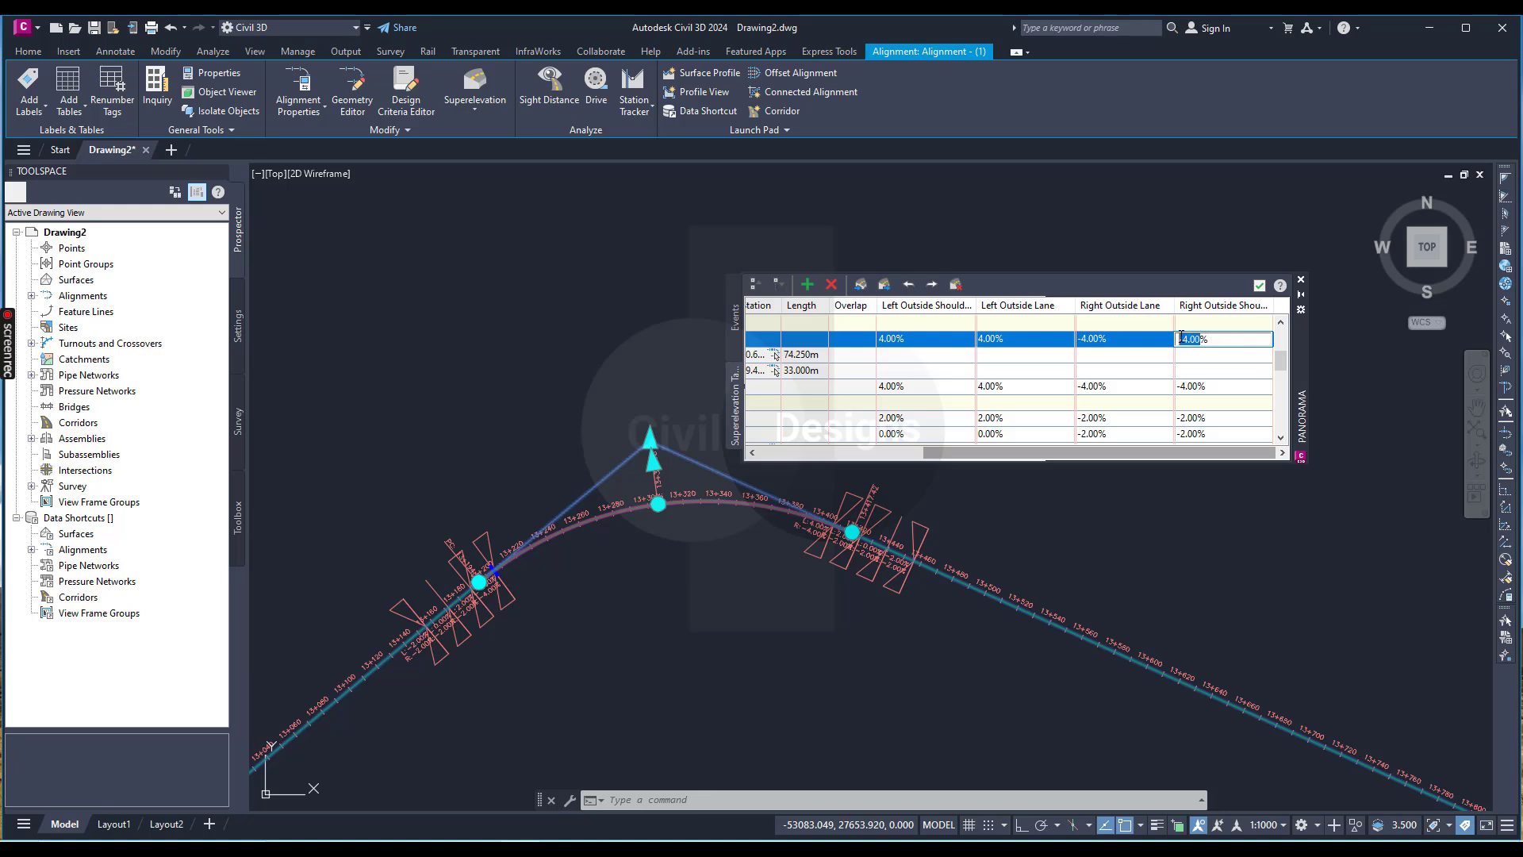
pyautogui.press('BackSpace')
pyautogui.press('Escape')
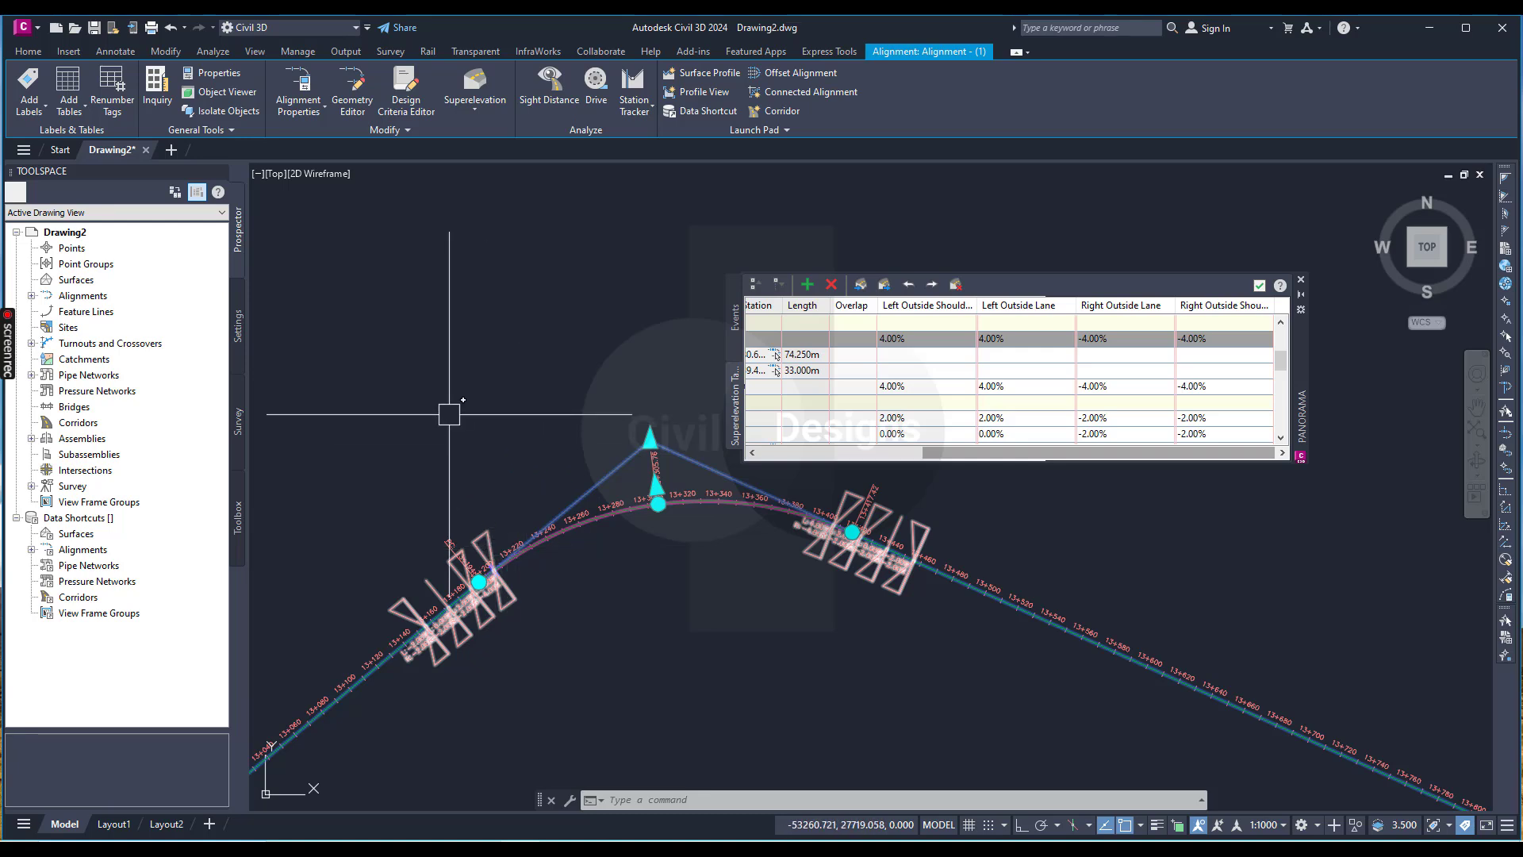
# - Examine the lane and shoulder slopes in Curve.1's transition out rows, including the level crown rows, against the labels along the curve
pyautogui.scroll(-2, 566, 556)
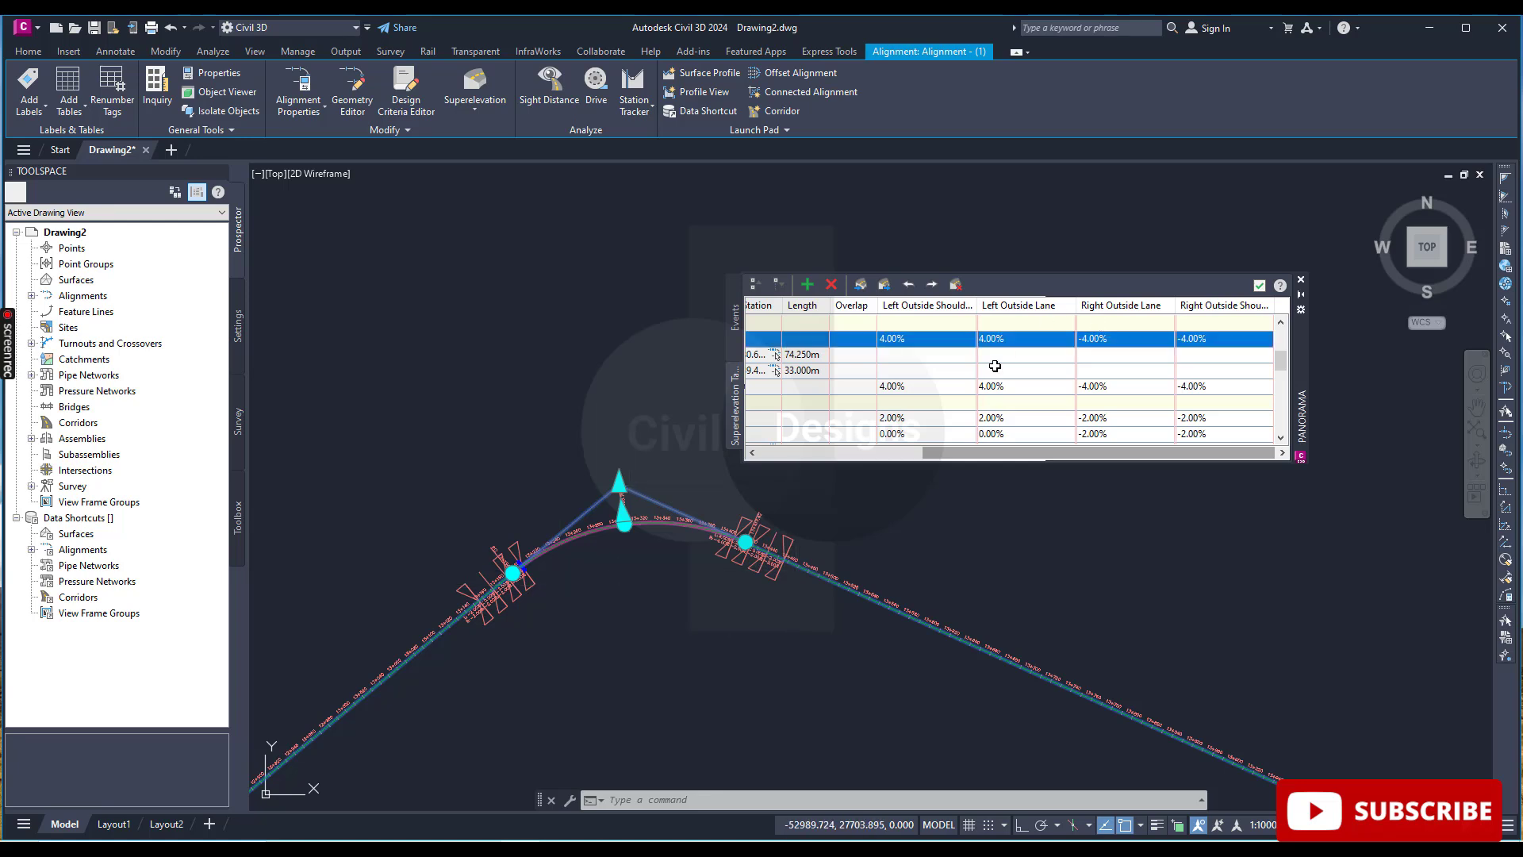
pyautogui.scroll(-1, 972, 409)
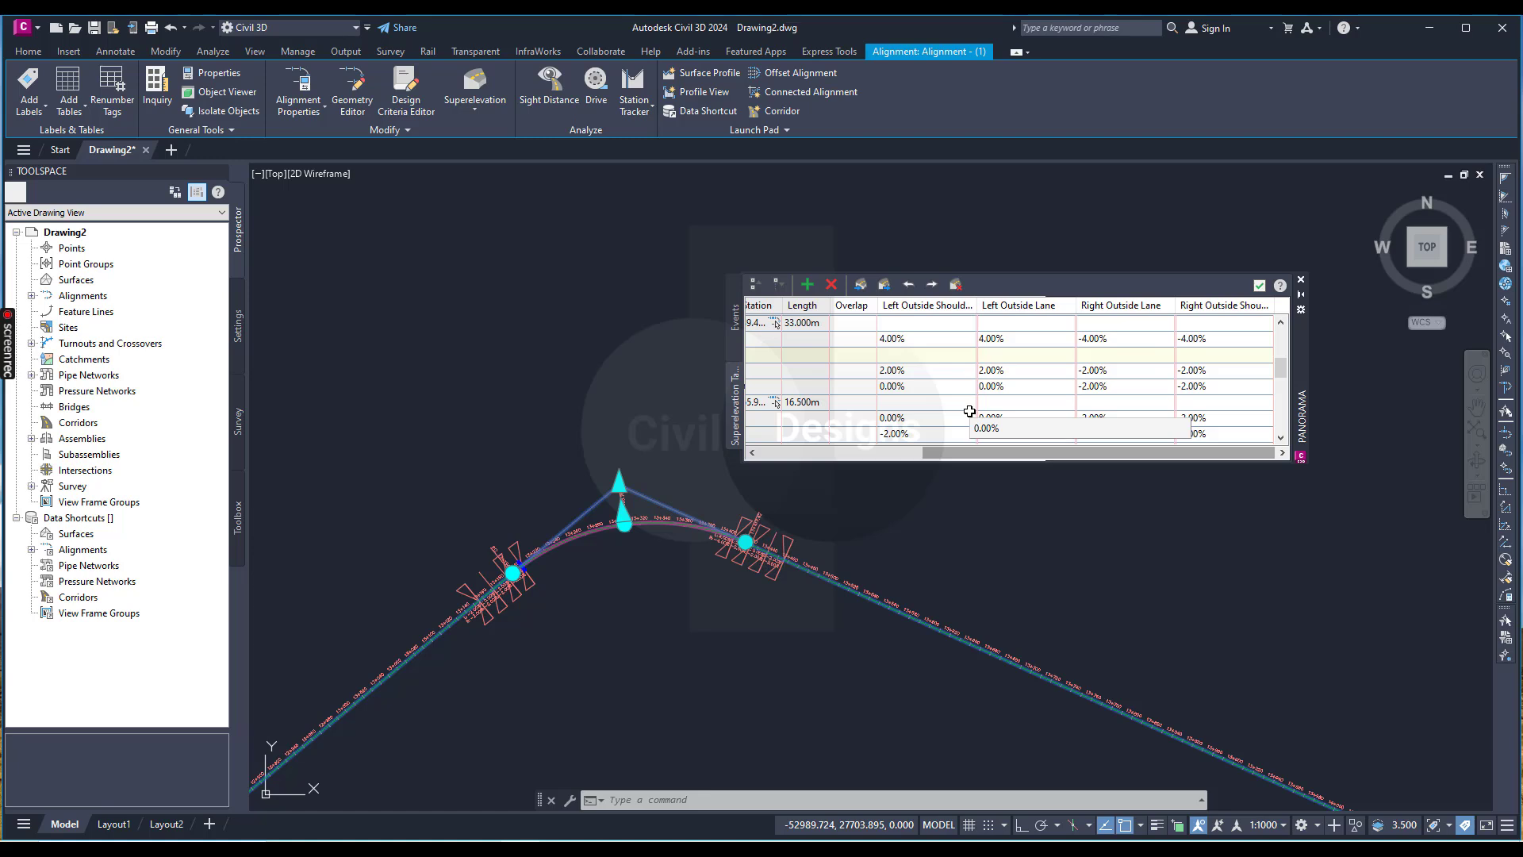
pyautogui.doubleClick(993, 387)
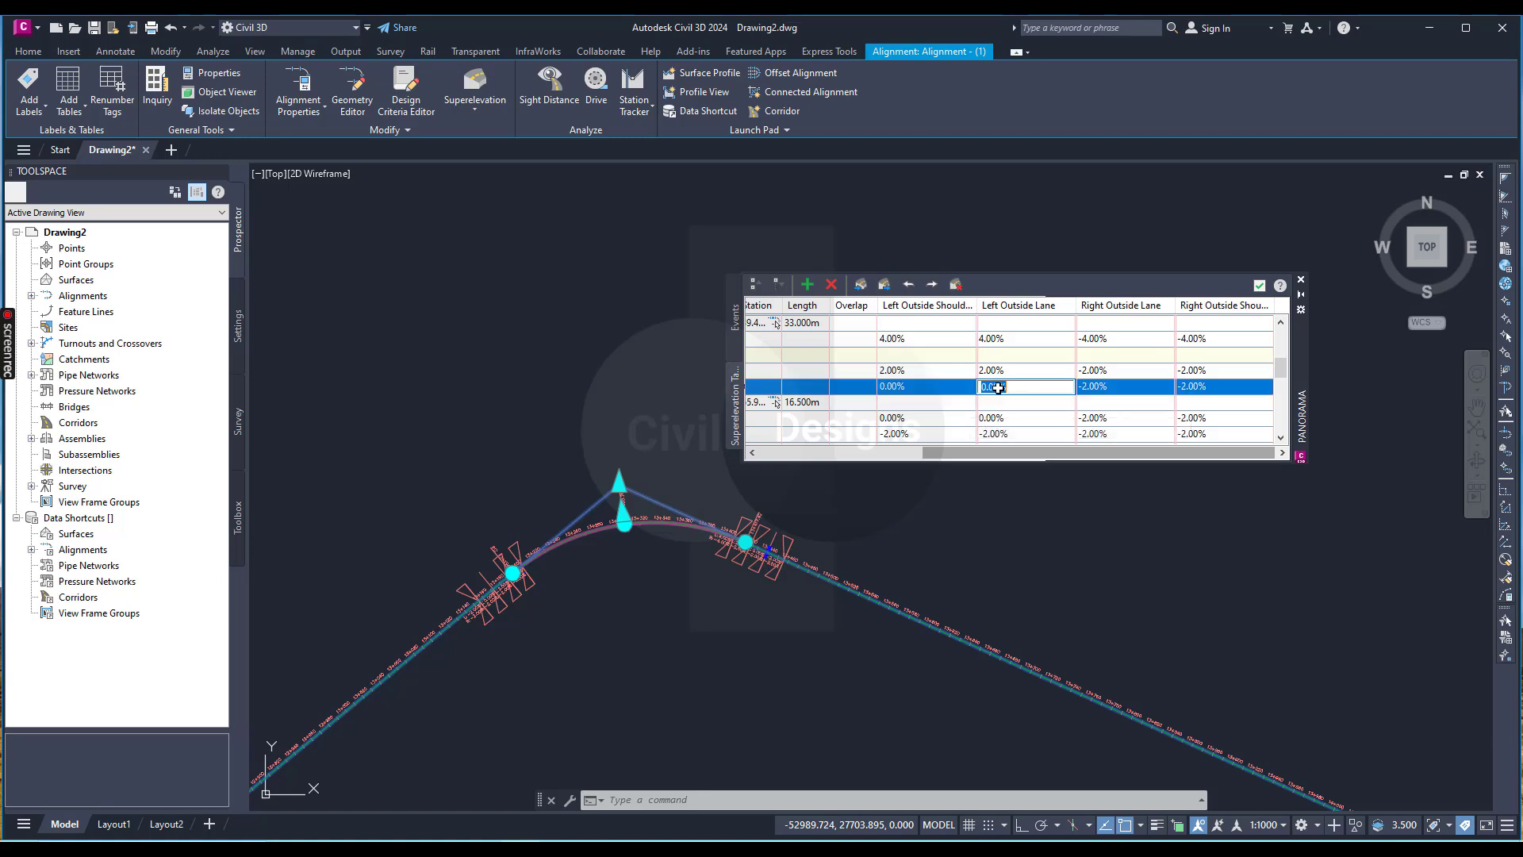
pyautogui.click(1124, 391)
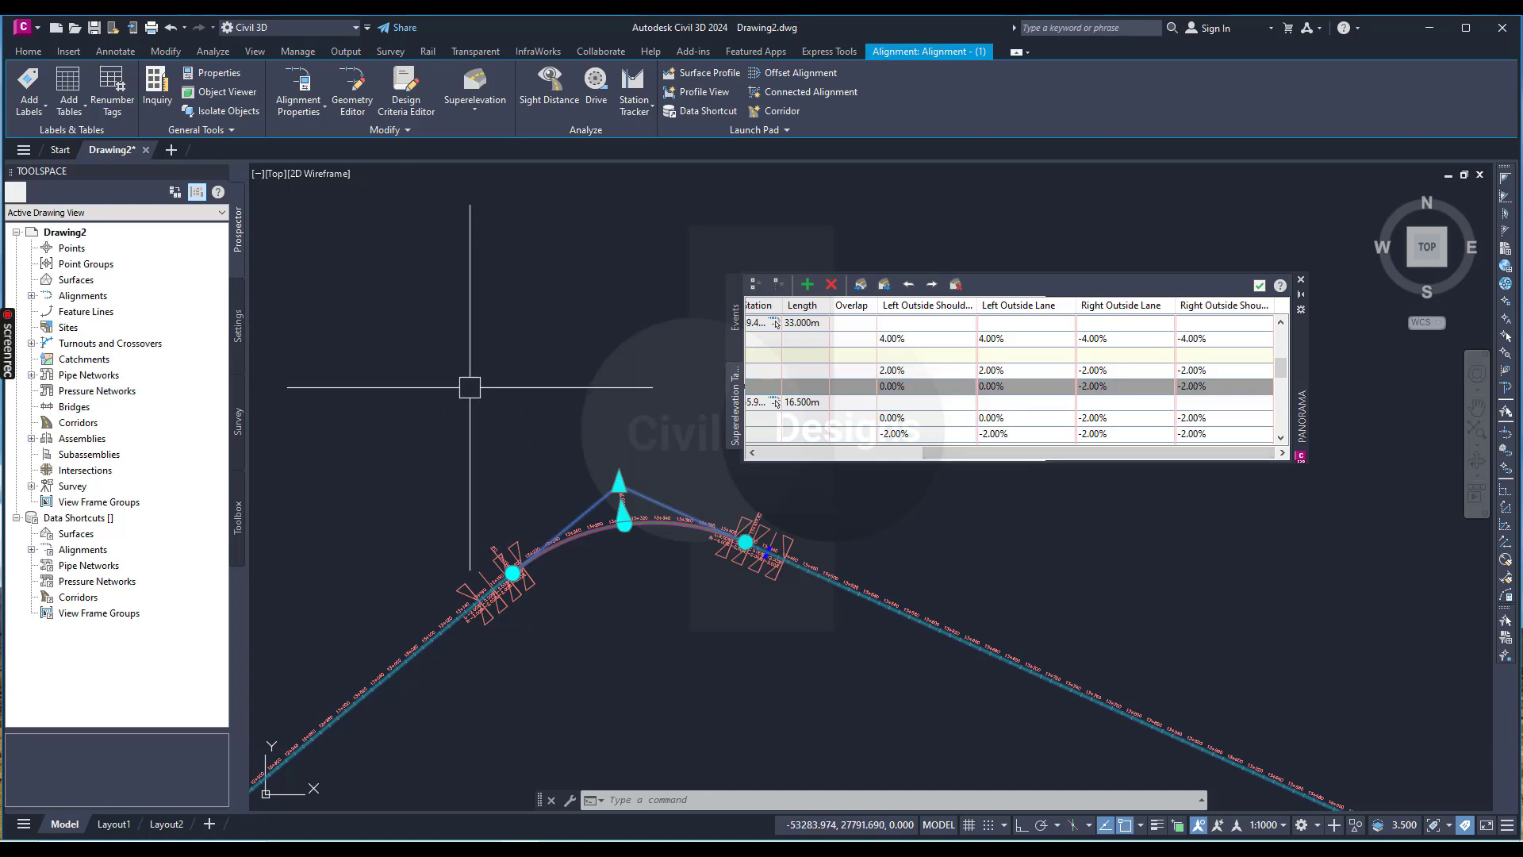
pyautogui.scroll(-4, 488, 413)
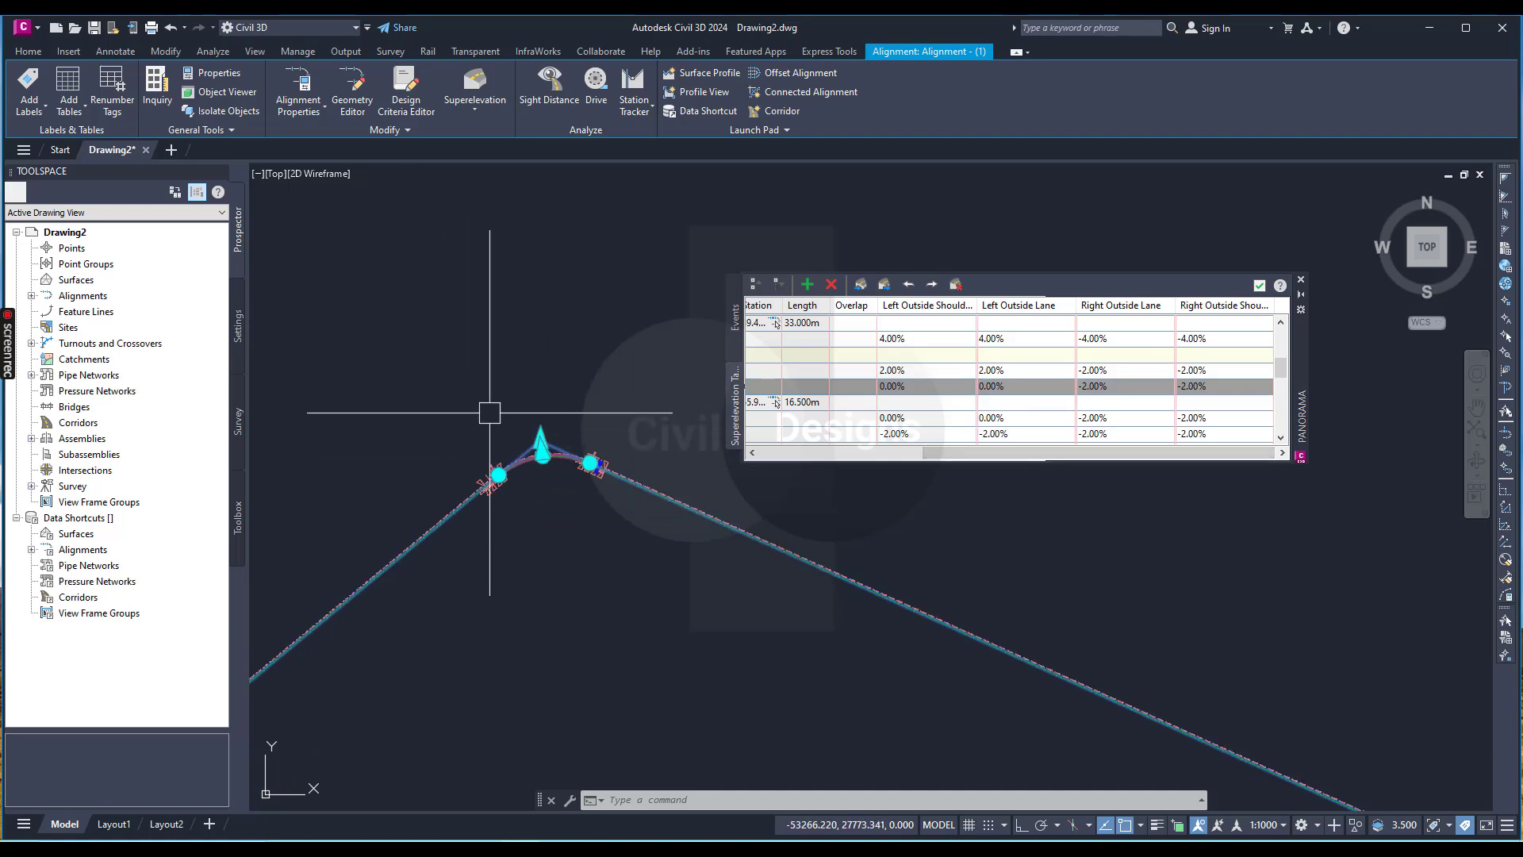
pyautogui.scroll(2, 489, 413)
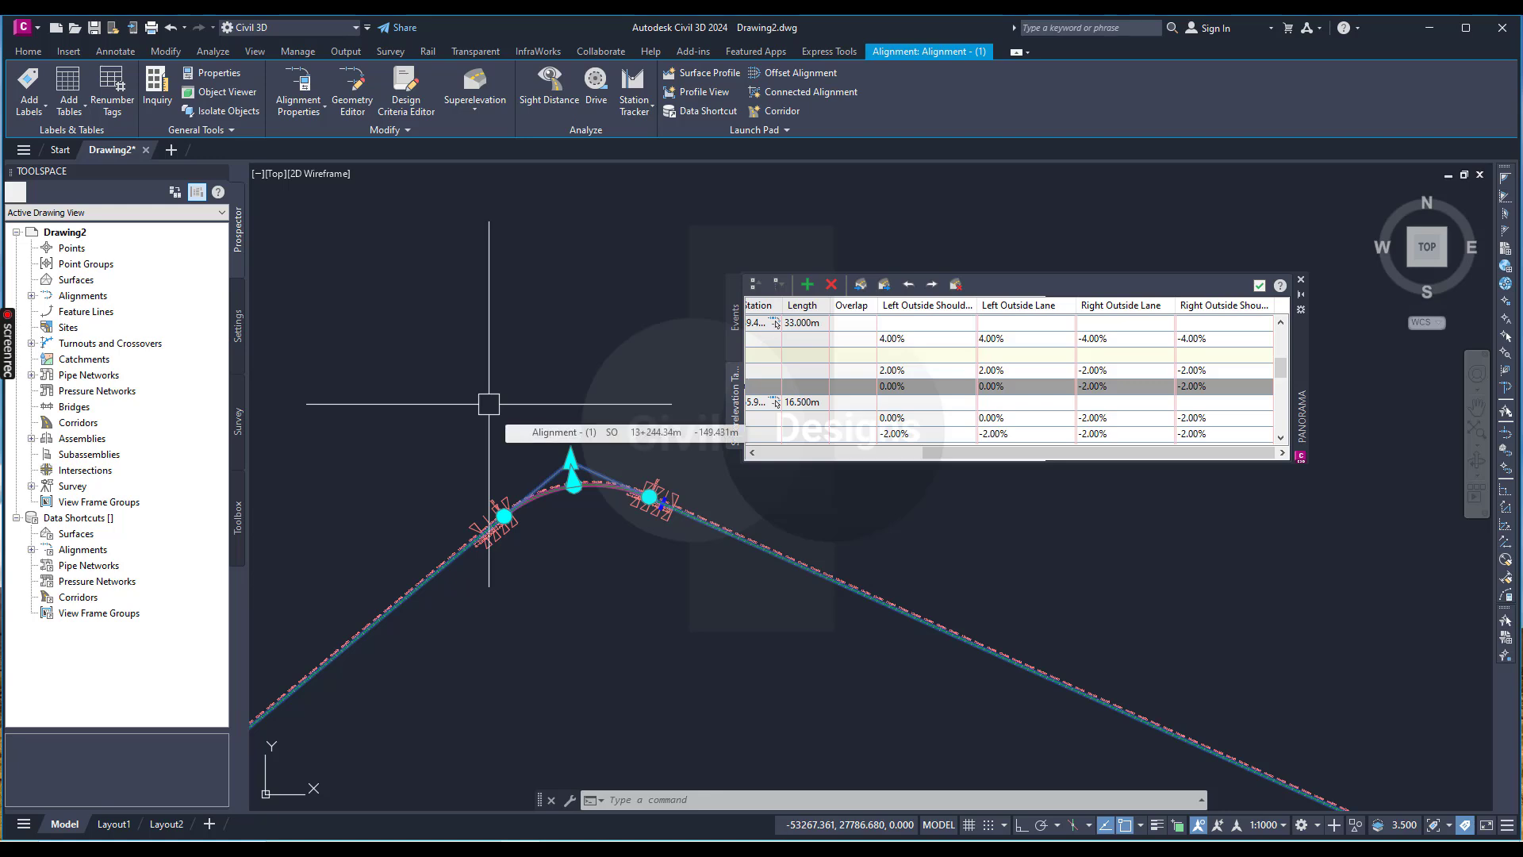
pyautogui.click(989, 386)
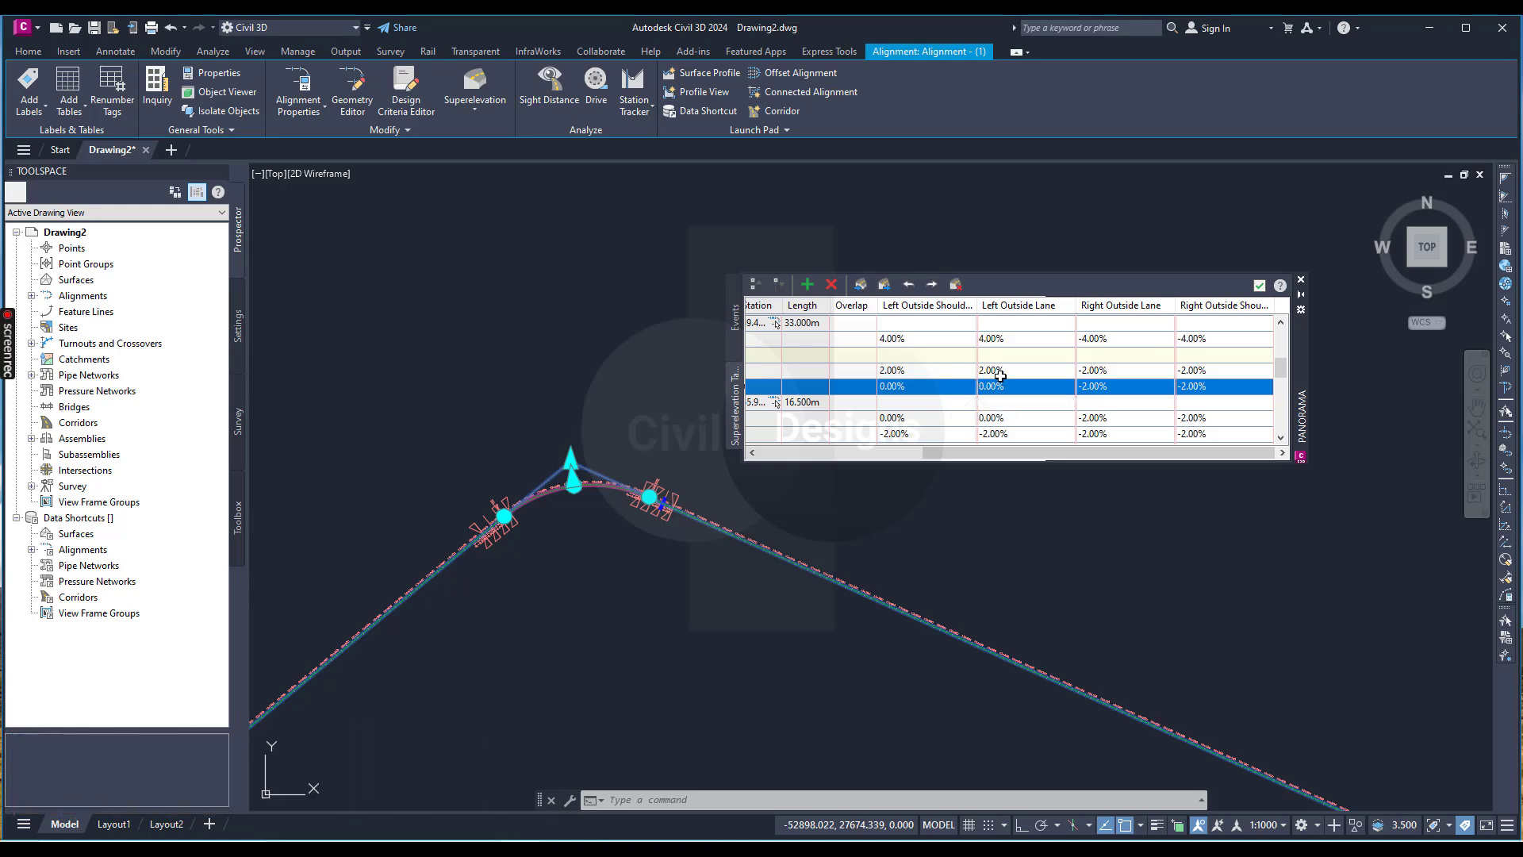
pyautogui.click(609, 556)
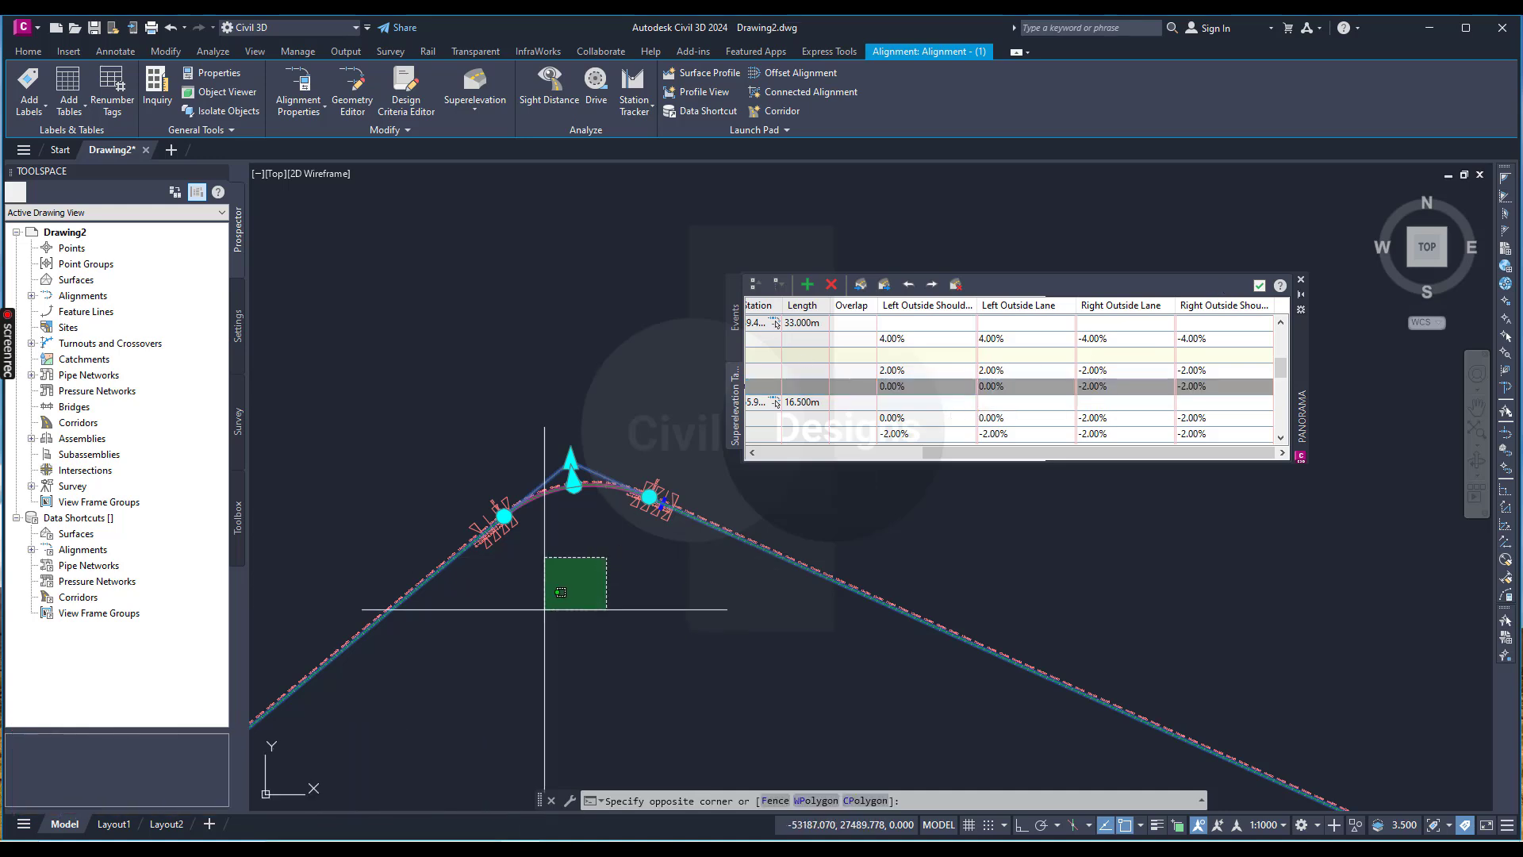
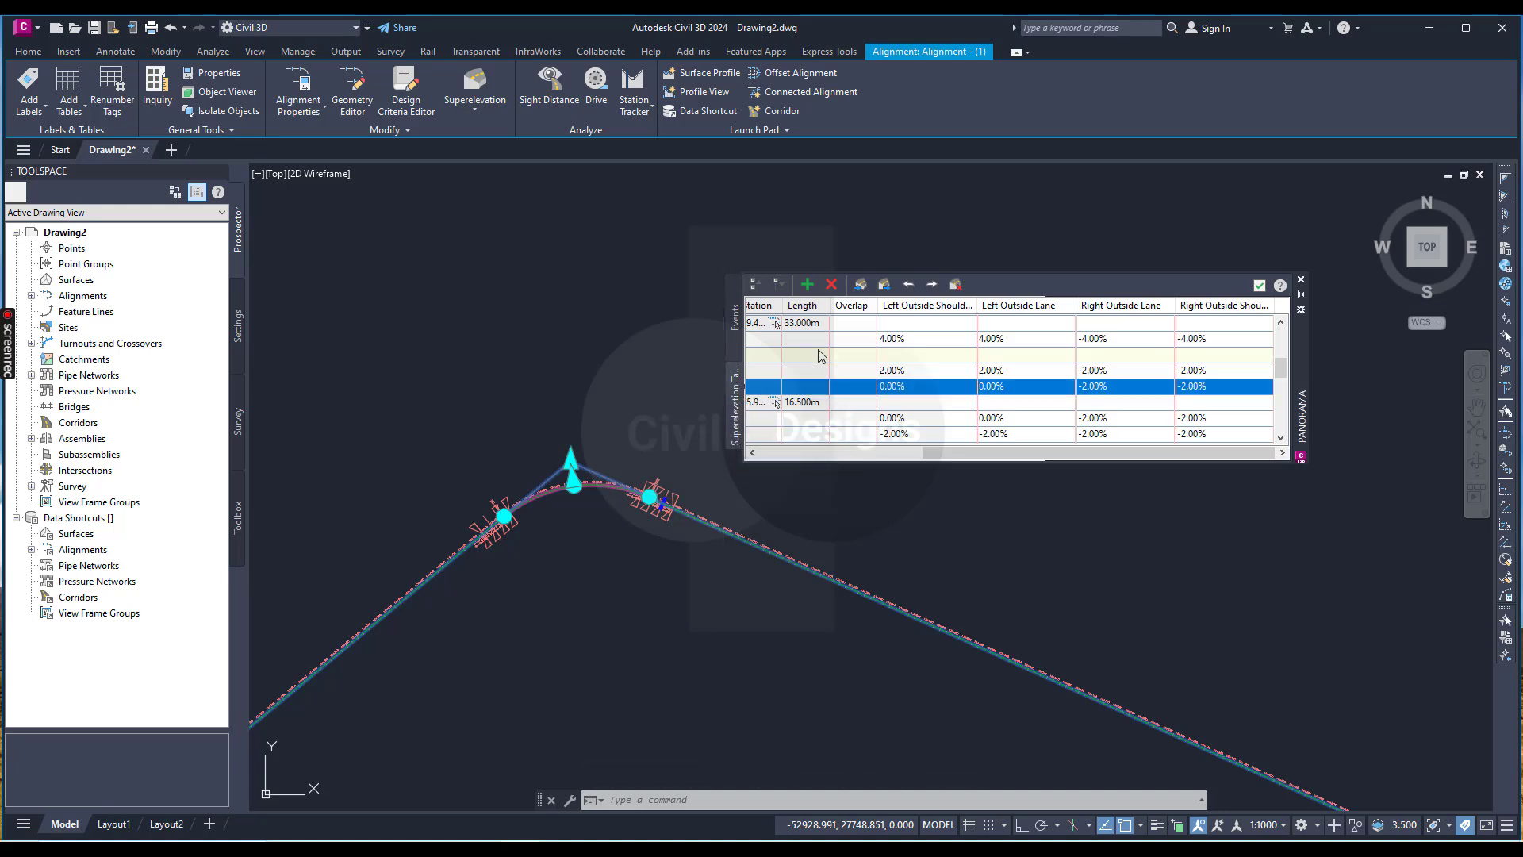
pyautogui.scroll(6, 492, 515)
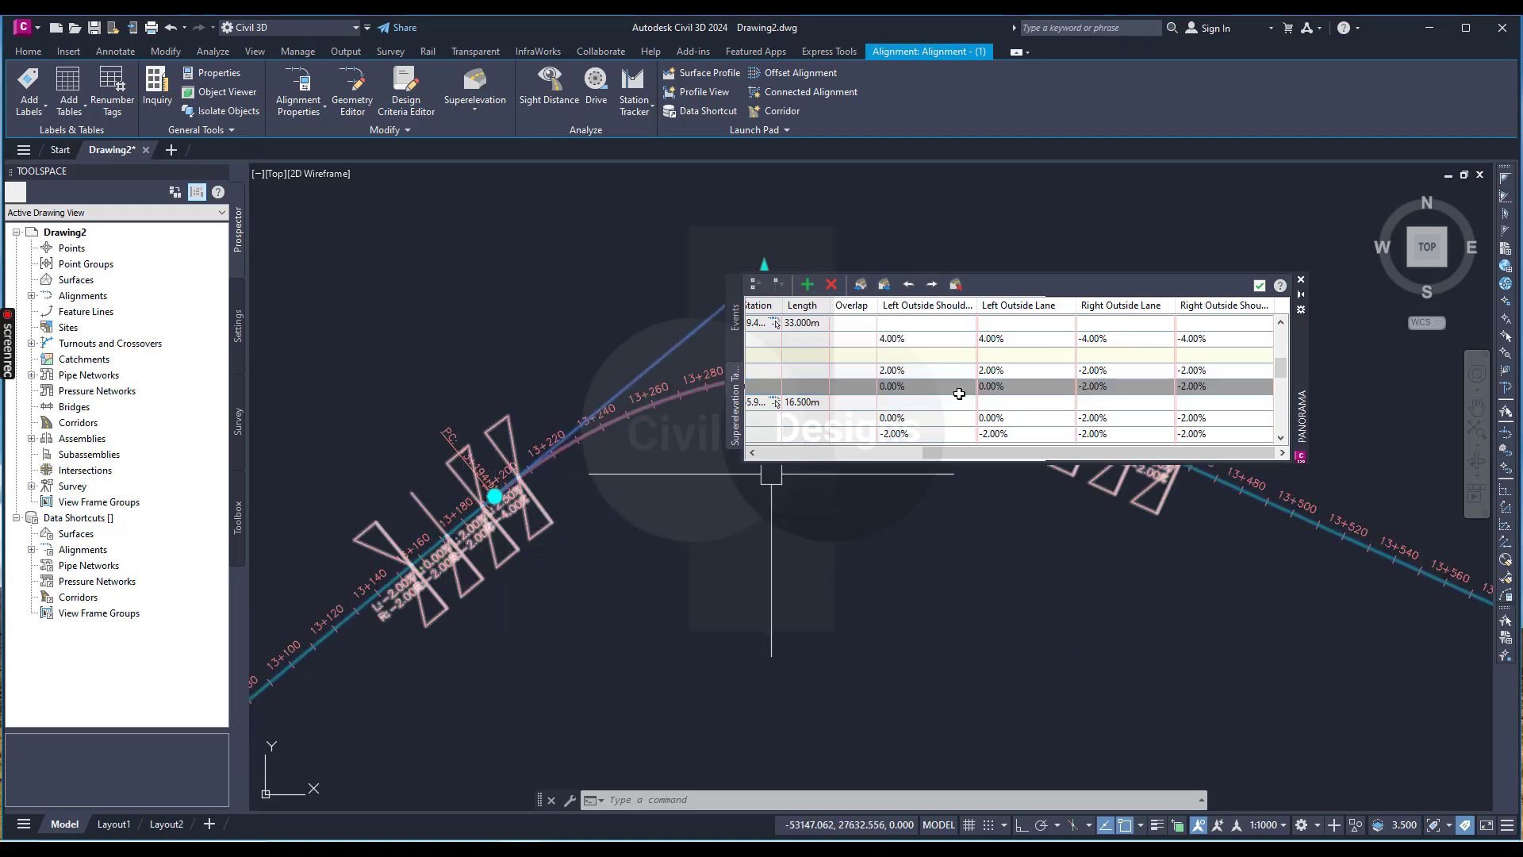
pyautogui.click(903, 392)
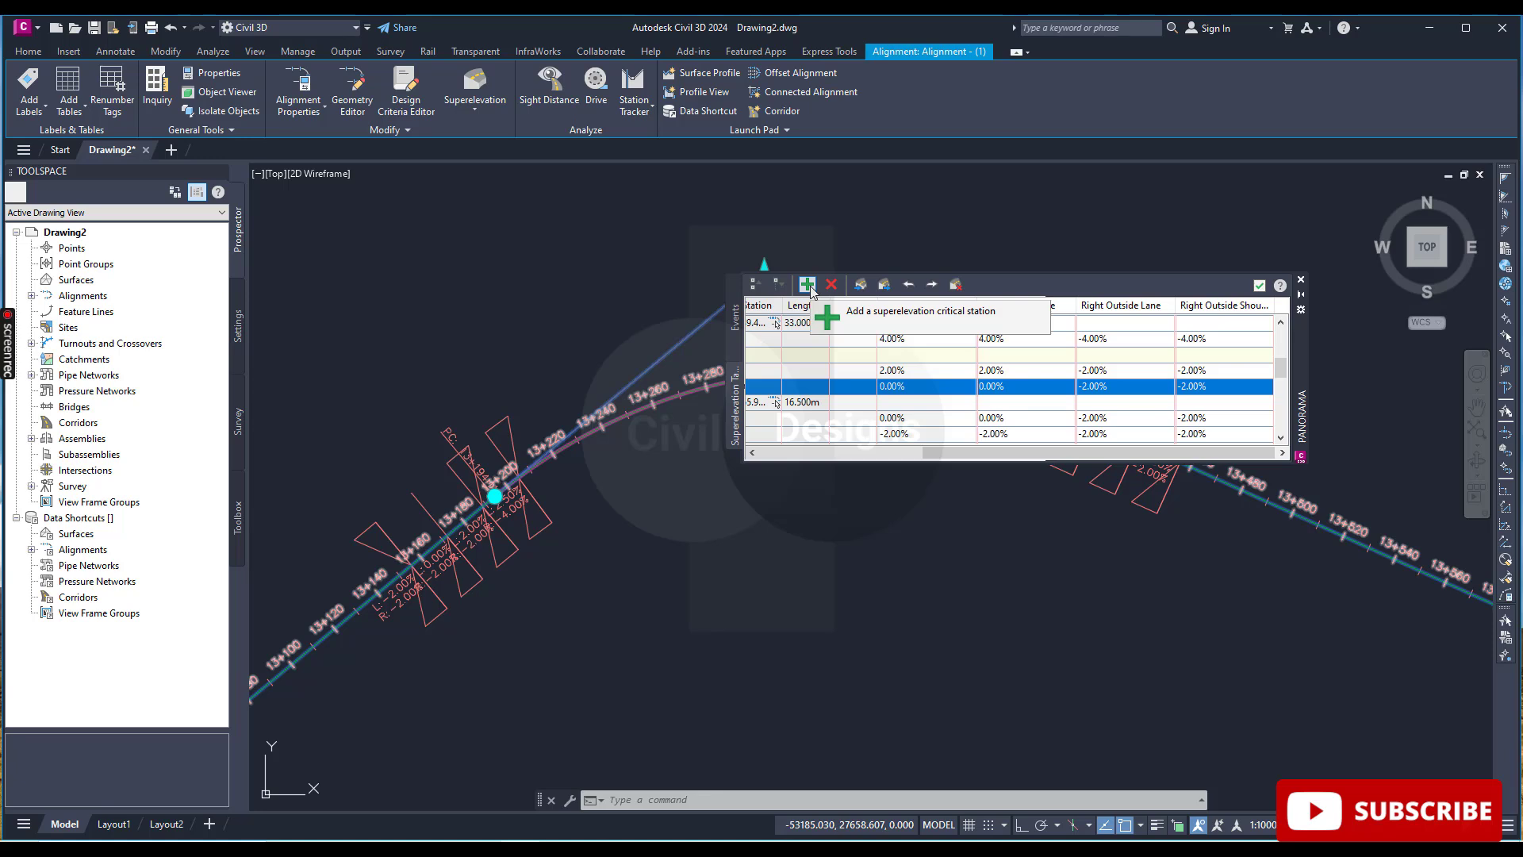
# - Add a superelevation critical station at station 13210, just after the start of the first curve
pyautogui.click(539, 290)
pyautogui.scroll(2, 525, 476)
pyautogui.scroll(2, 525, 476)
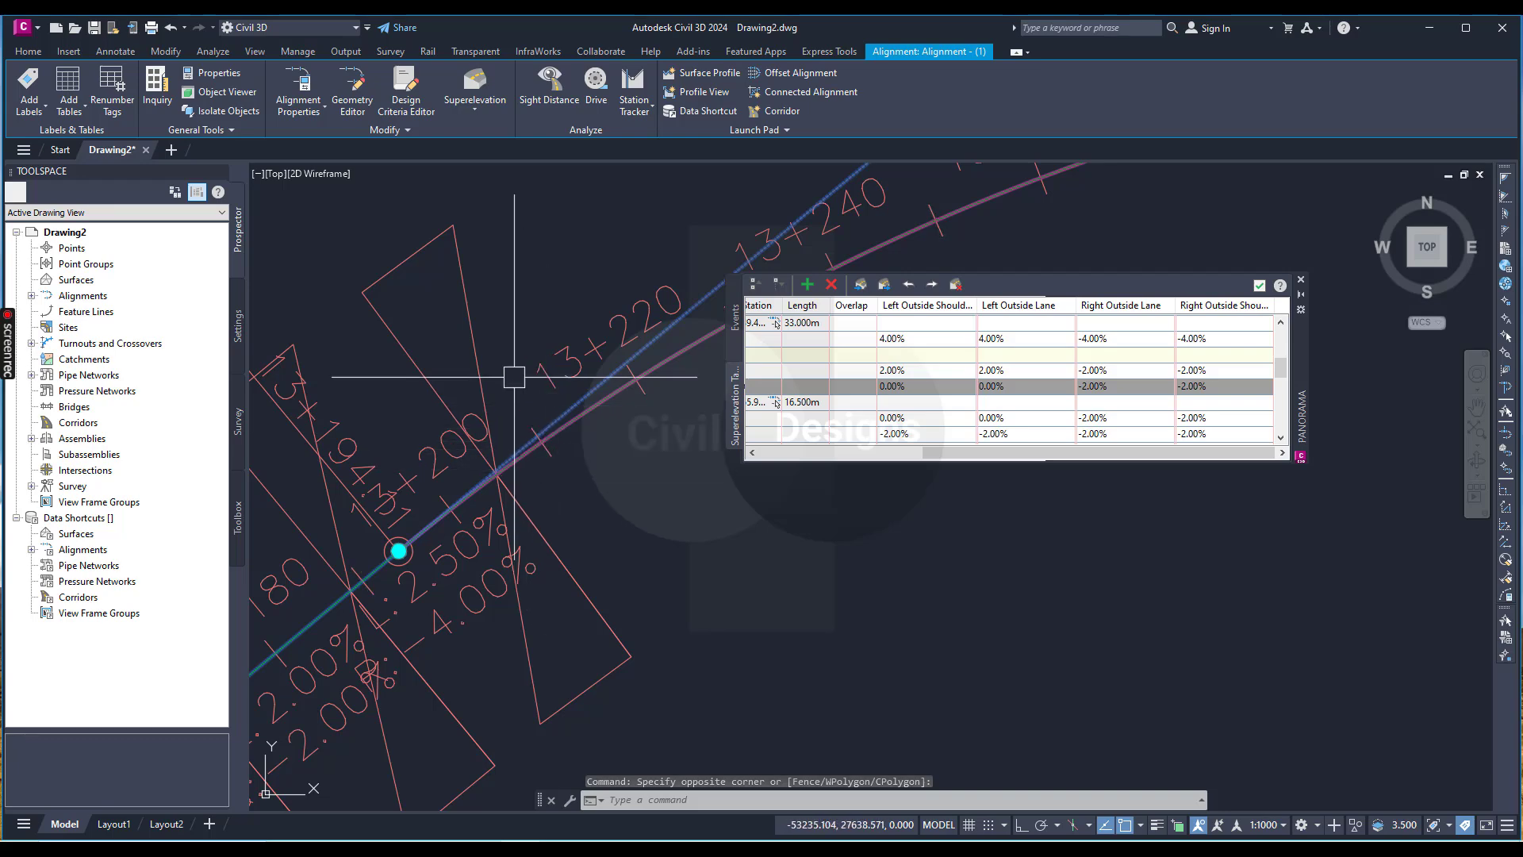
pyautogui.scroll(1, 543, 452)
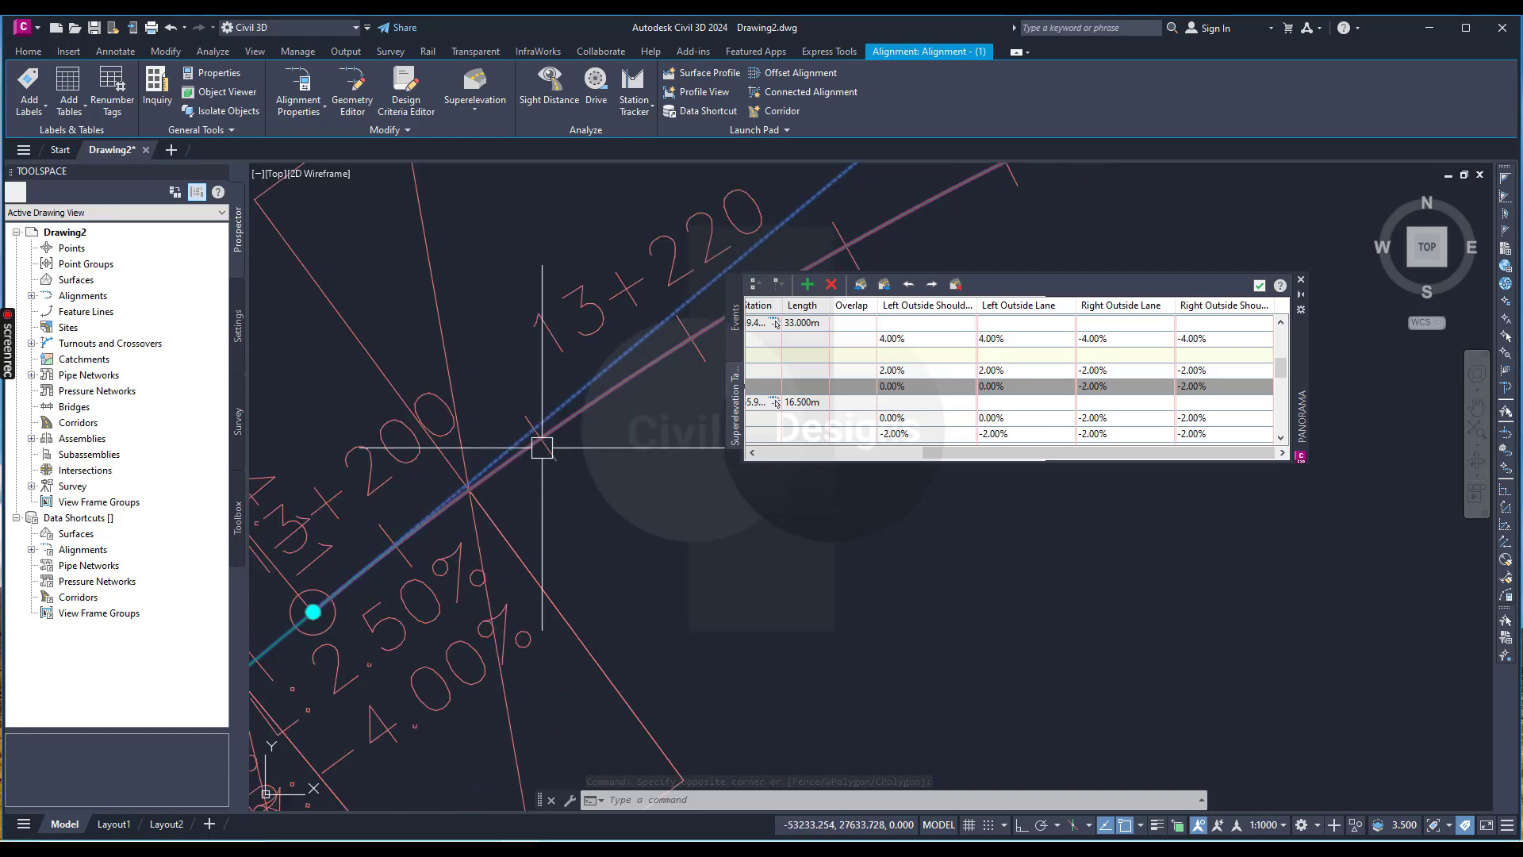
pyautogui.scroll(-3, 562, 476)
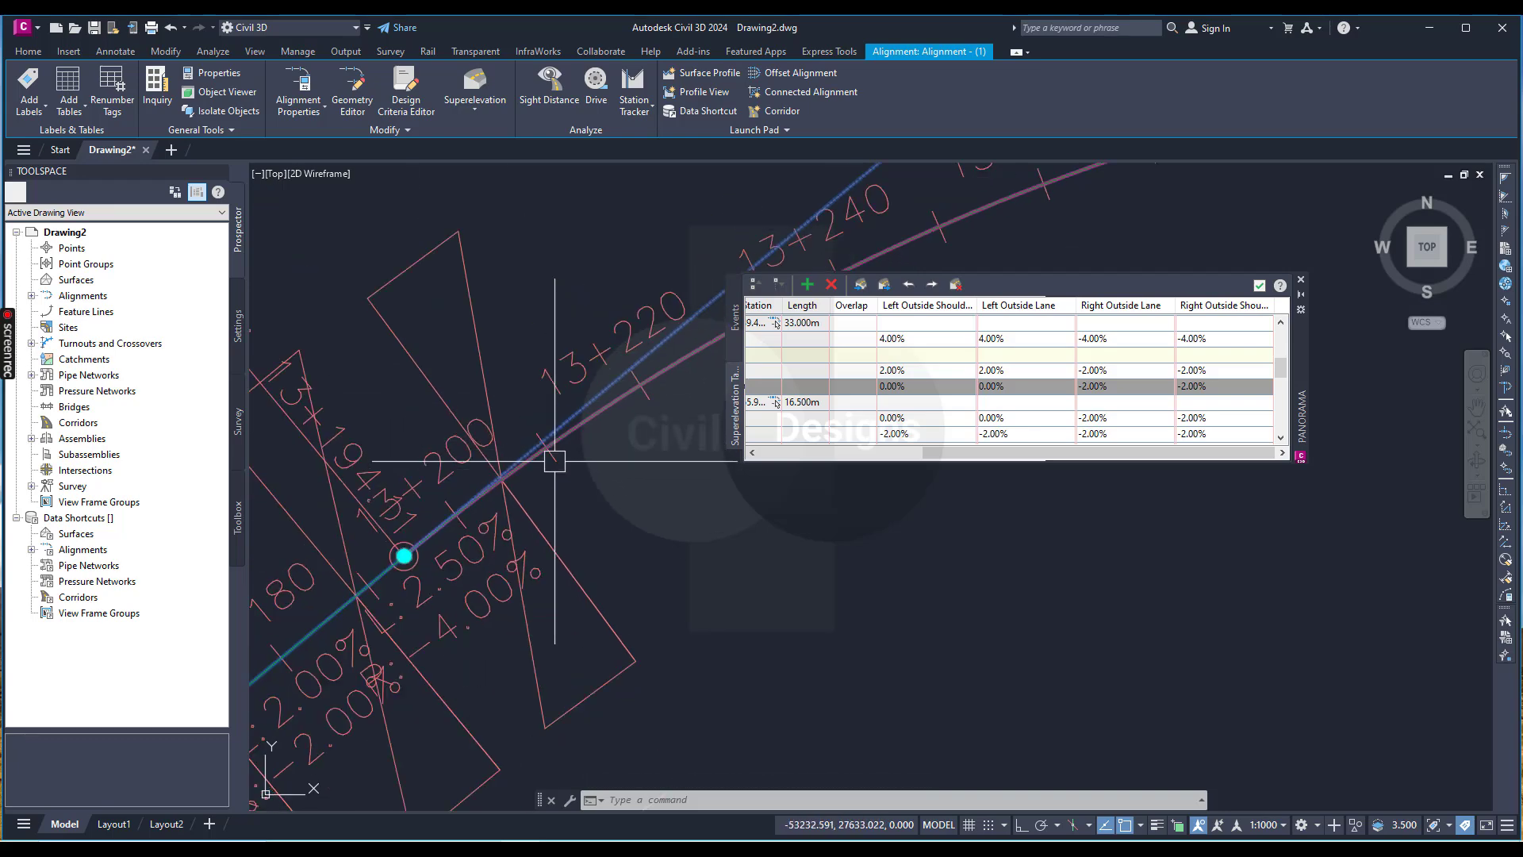
pyautogui.scroll(3, 531, 480)
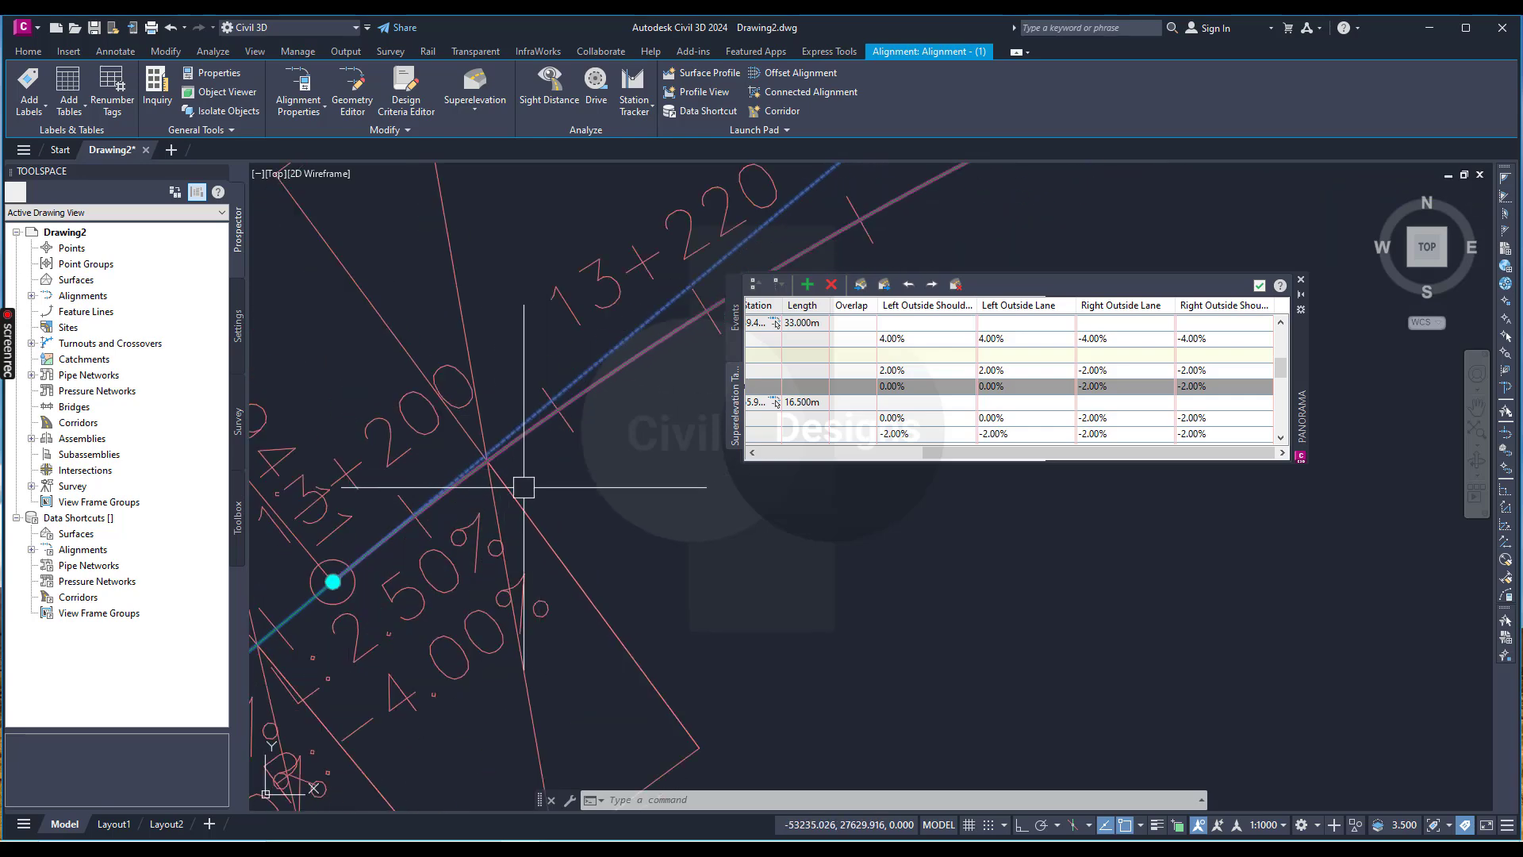
pyautogui.scroll(-3, 524, 500)
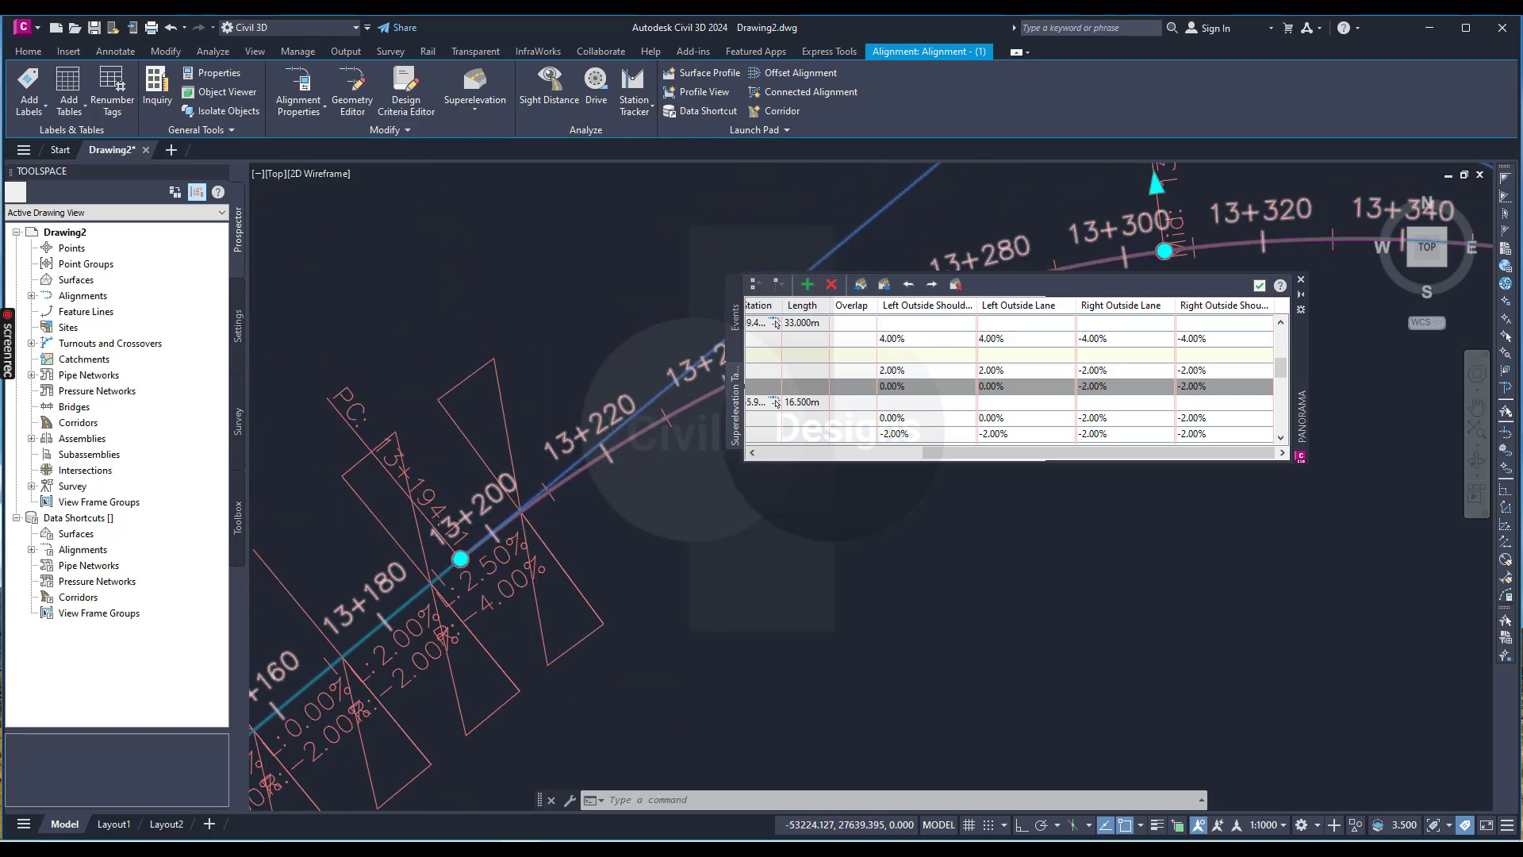
pyautogui.scroll(5, 598, 490)
pyautogui.scroll(-3, 413, 594)
pyautogui.scroll(3, 391, 603)
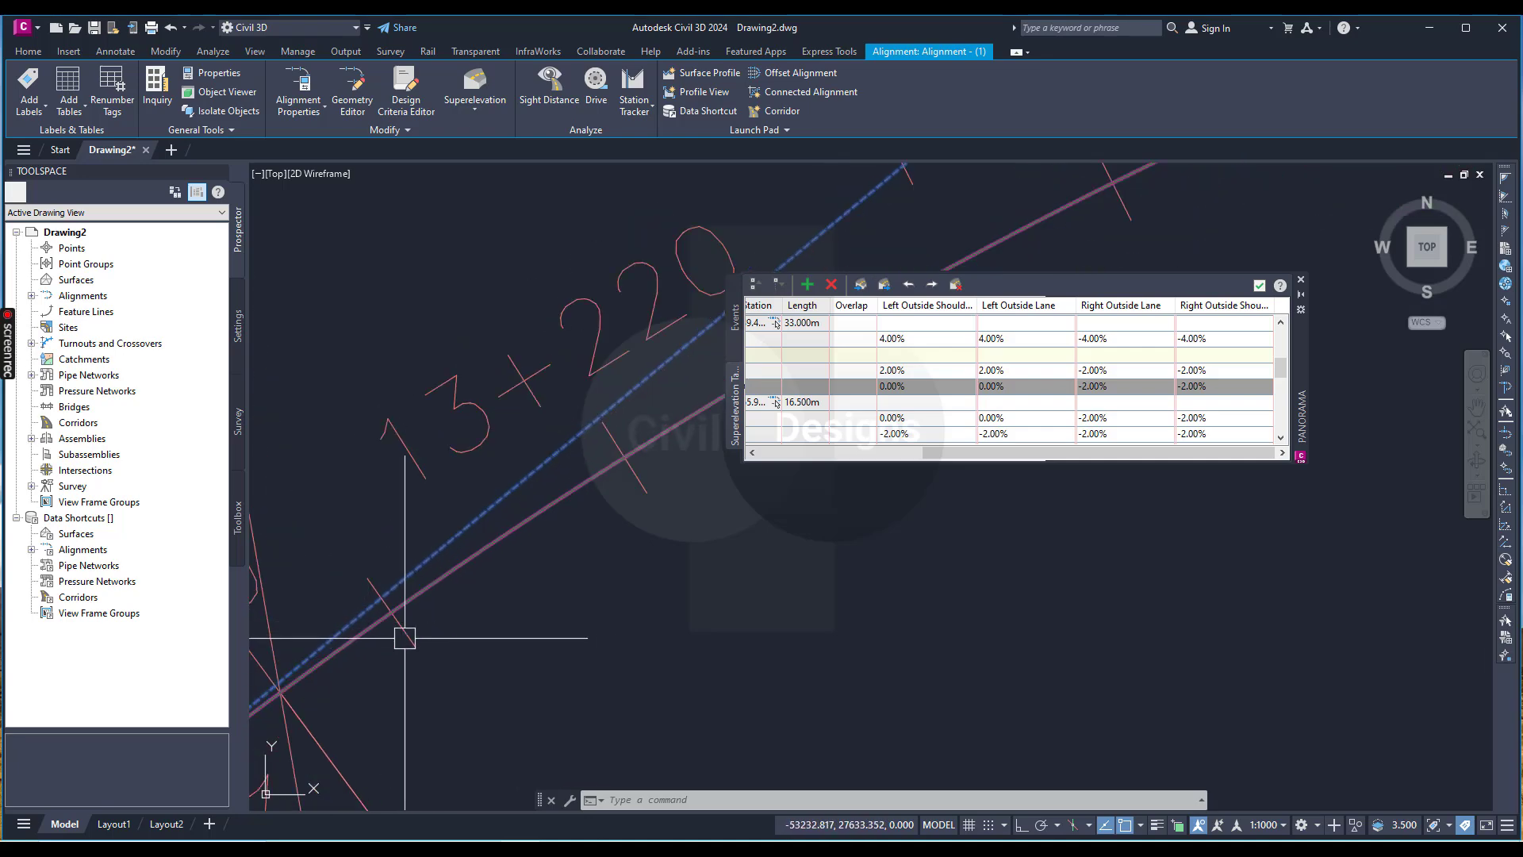
pyautogui.scroll(-3, 433, 612)
pyautogui.scroll(3, 417, 603)
pyautogui.scroll(-1, 408, 573)
pyautogui.scroll(1, 413, 587)
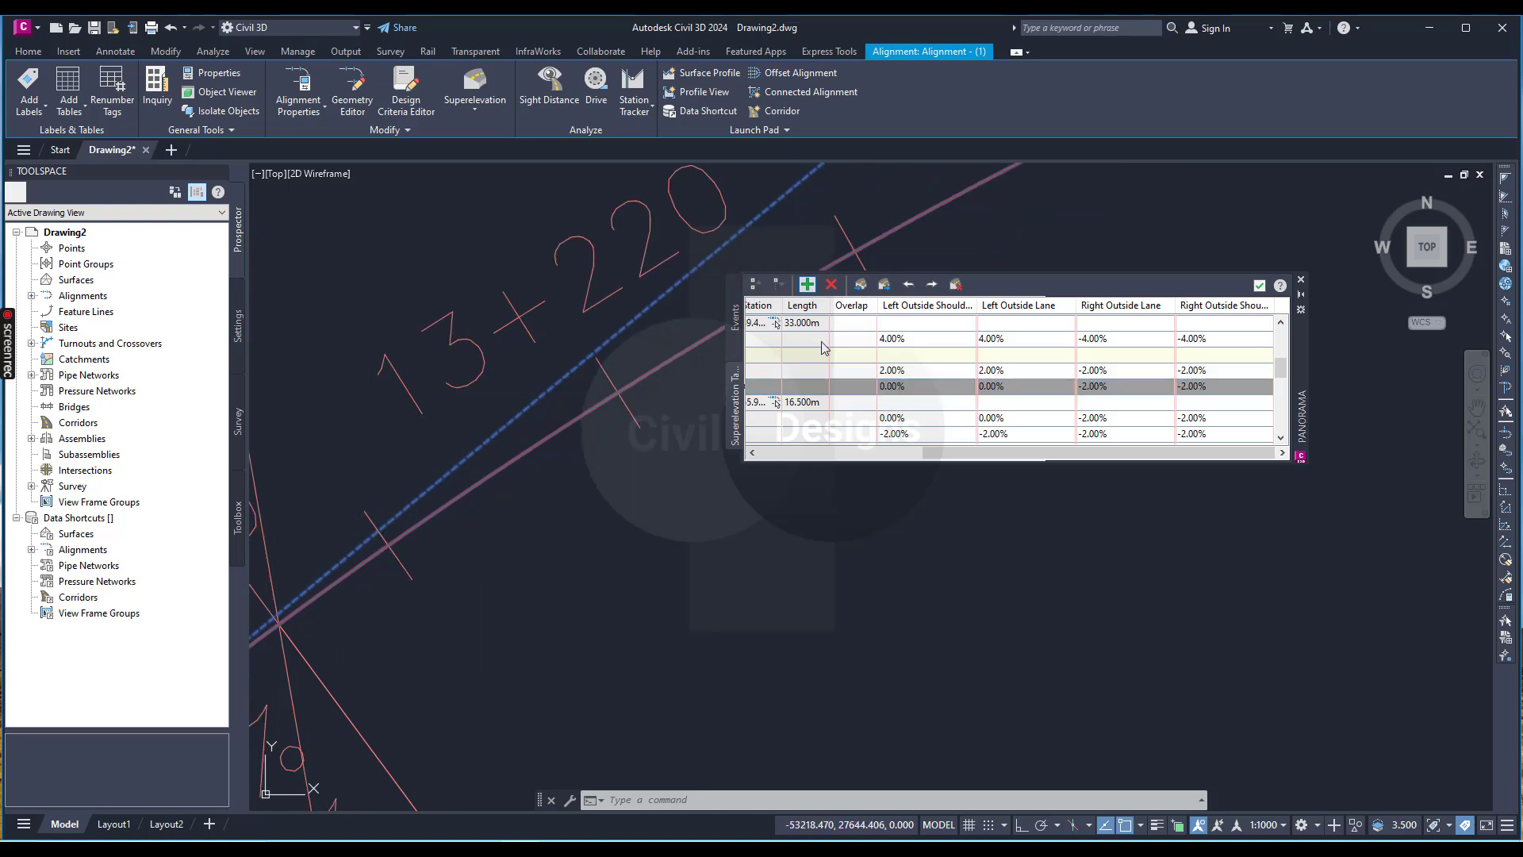
pyautogui.click(807, 285)
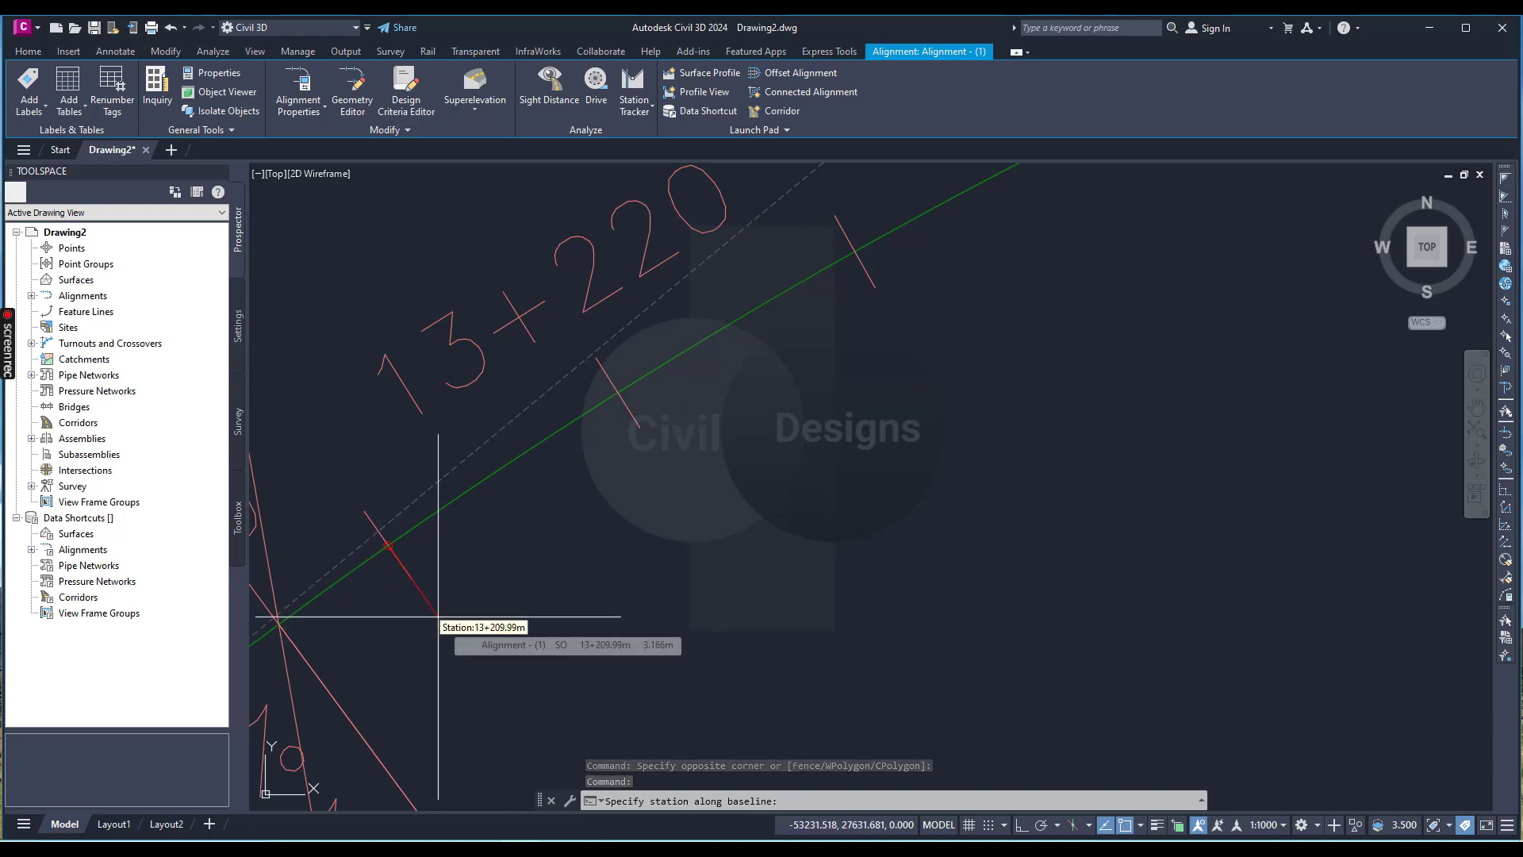
pyautogui.write('13210')
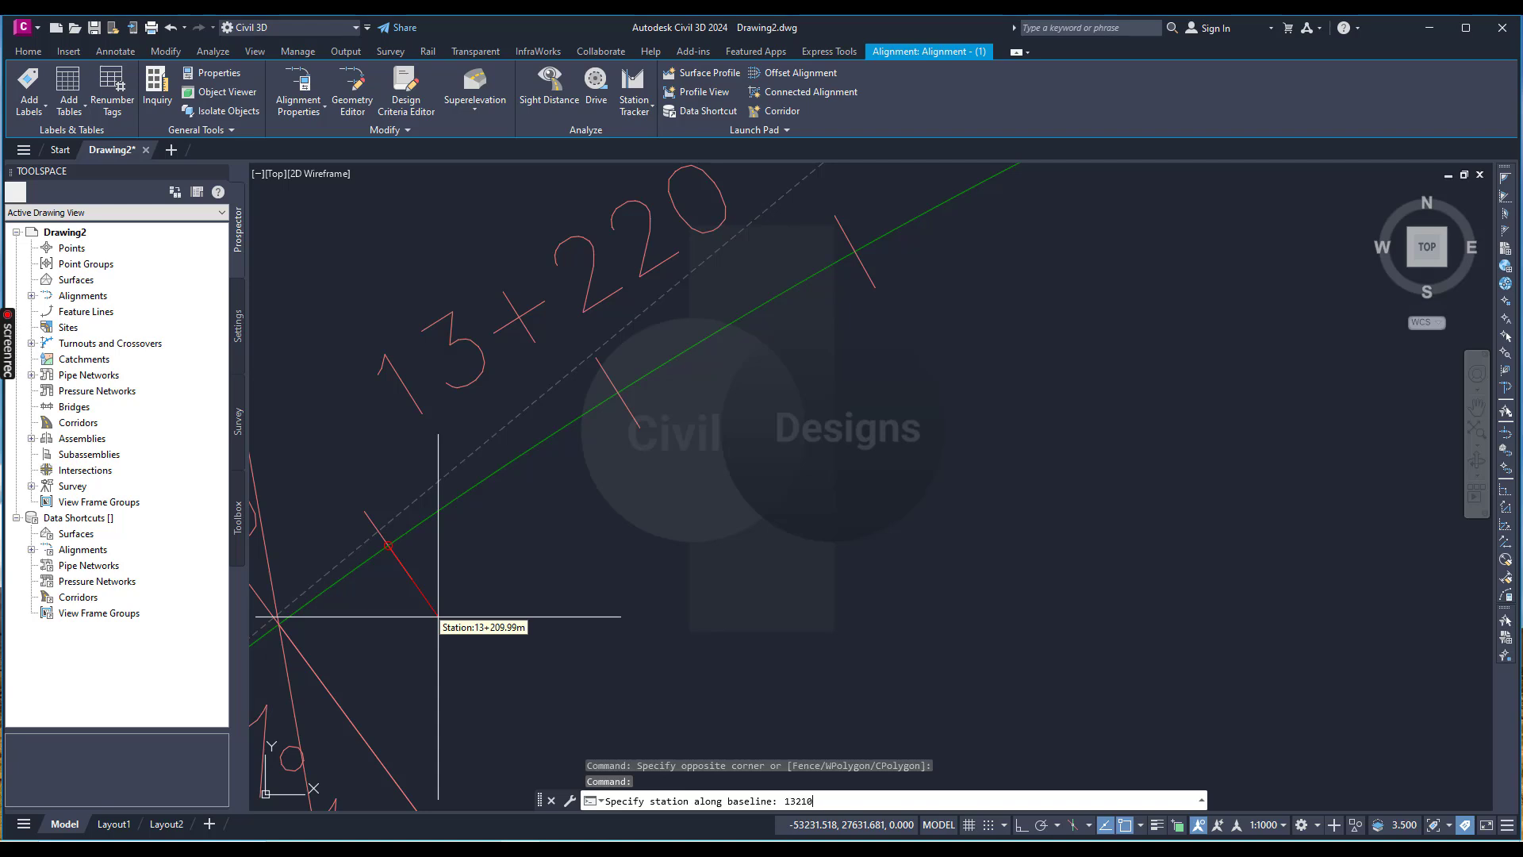
pyautogui.press('Return')
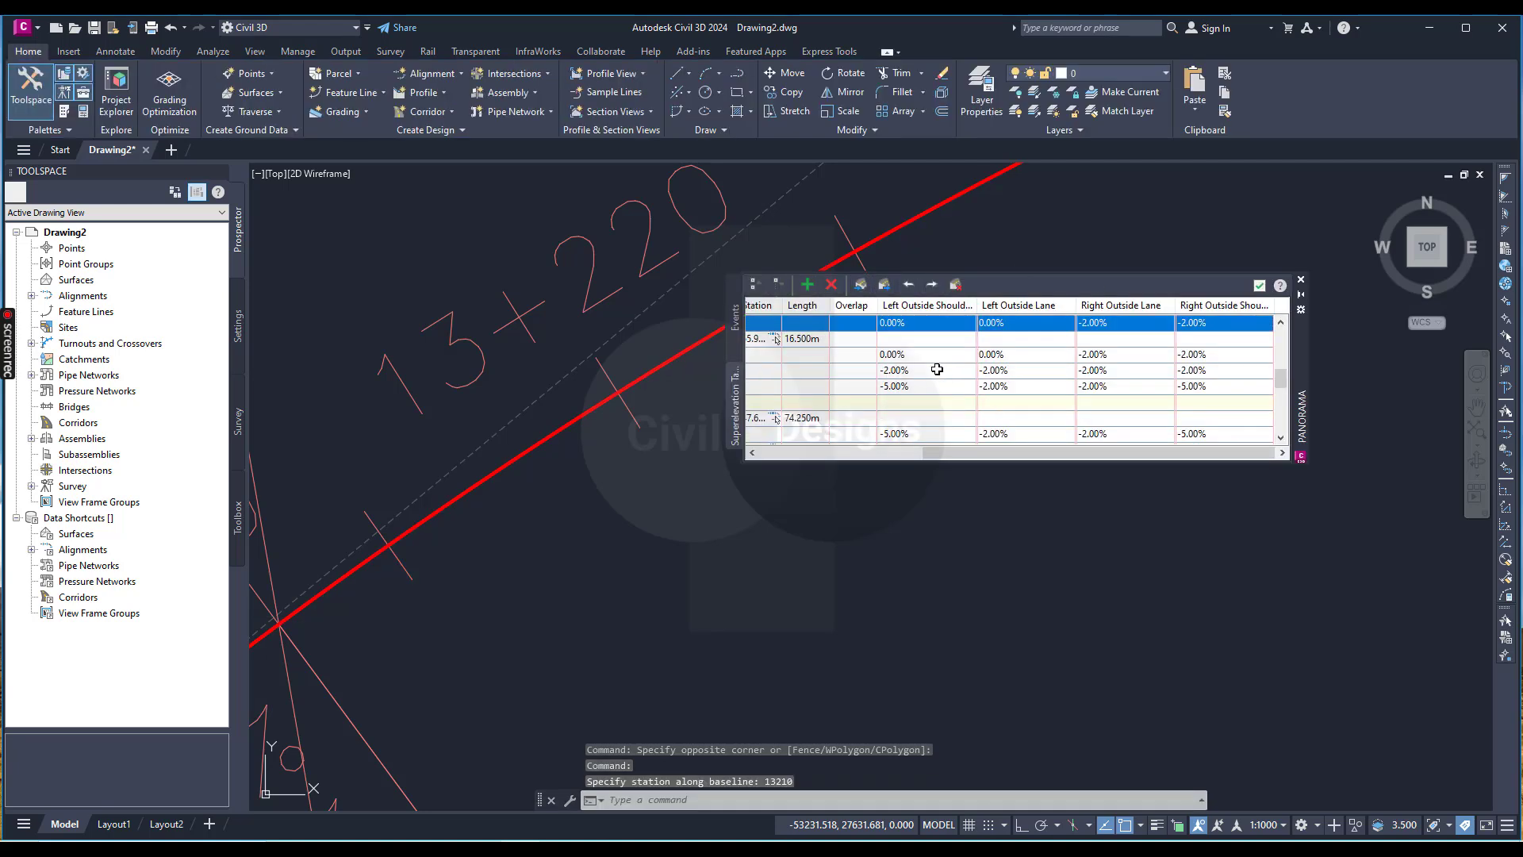
# - Check the station and slope columns of the superelevation table, and close the table
pyautogui.moveTo(912, 453); pyautogui.dragTo(753, 453)
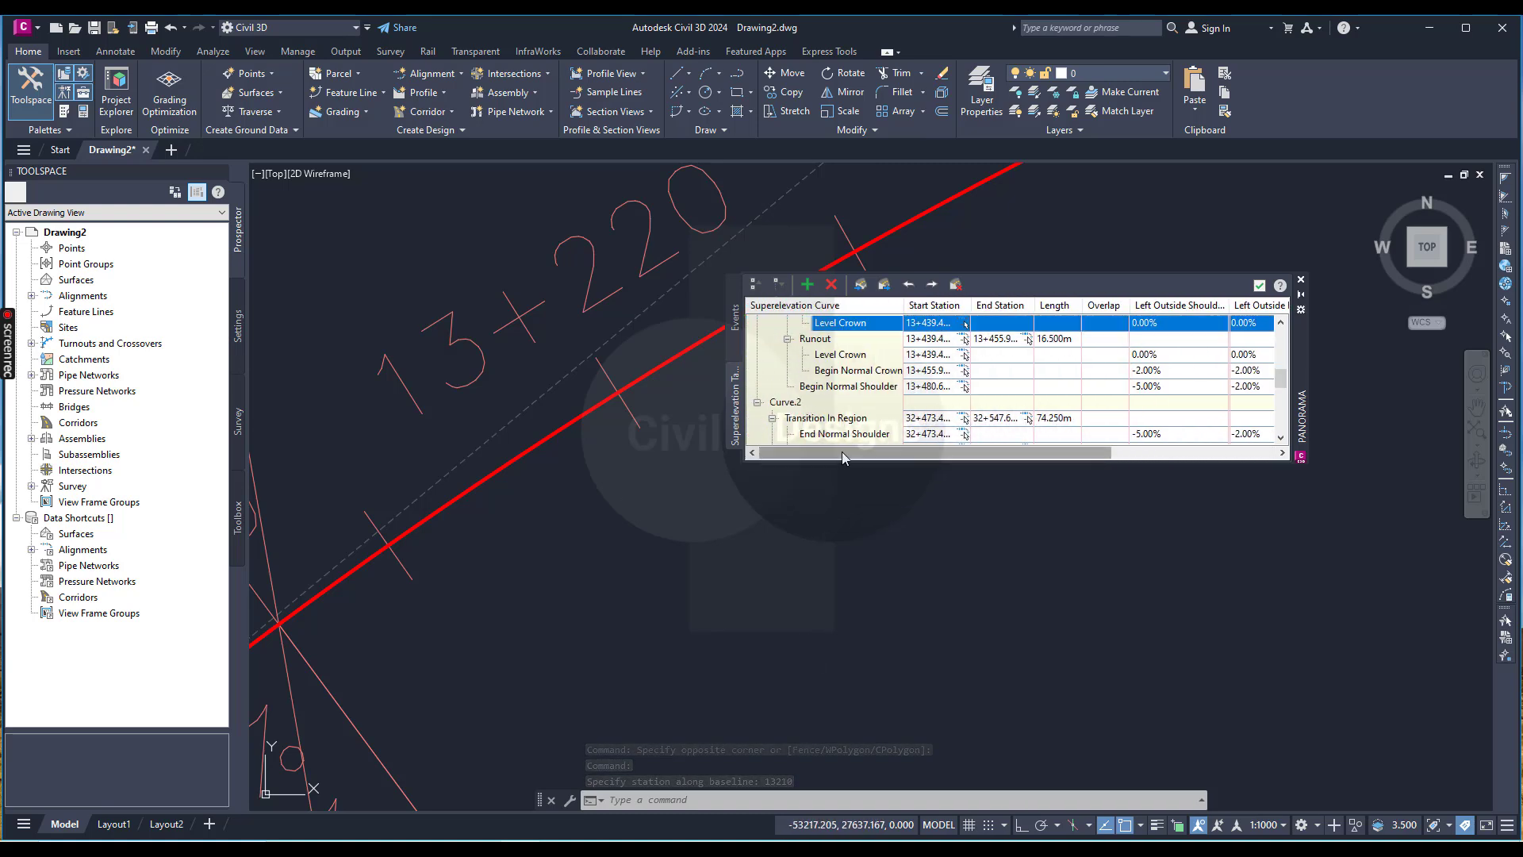
pyautogui.moveTo(936, 452); pyautogui.dragTo(1103, 453)
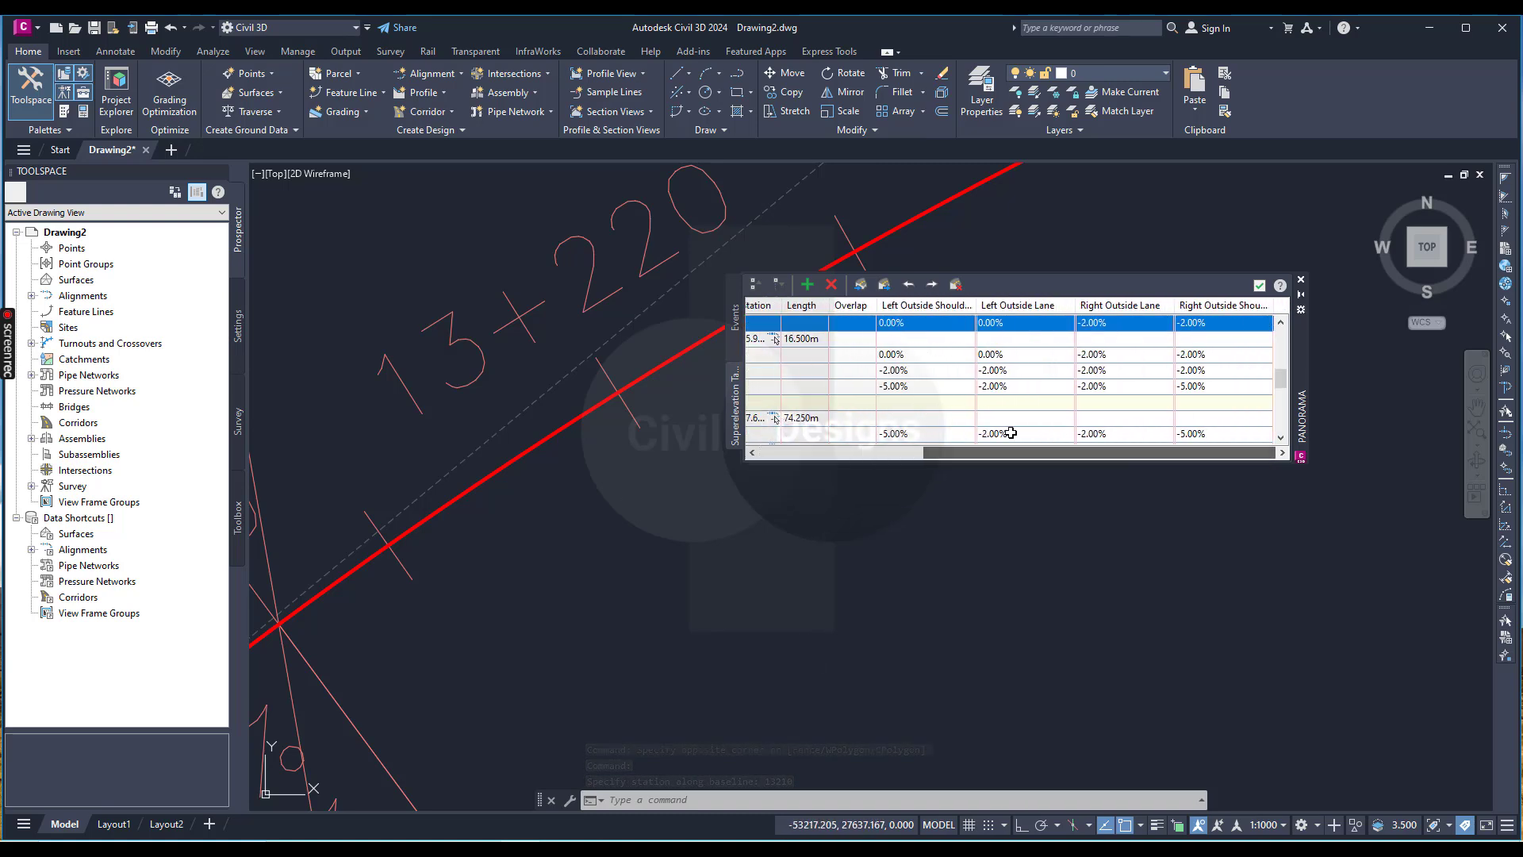
pyautogui.click(1301, 279)
pyautogui.scroll(-8, 663, 517)
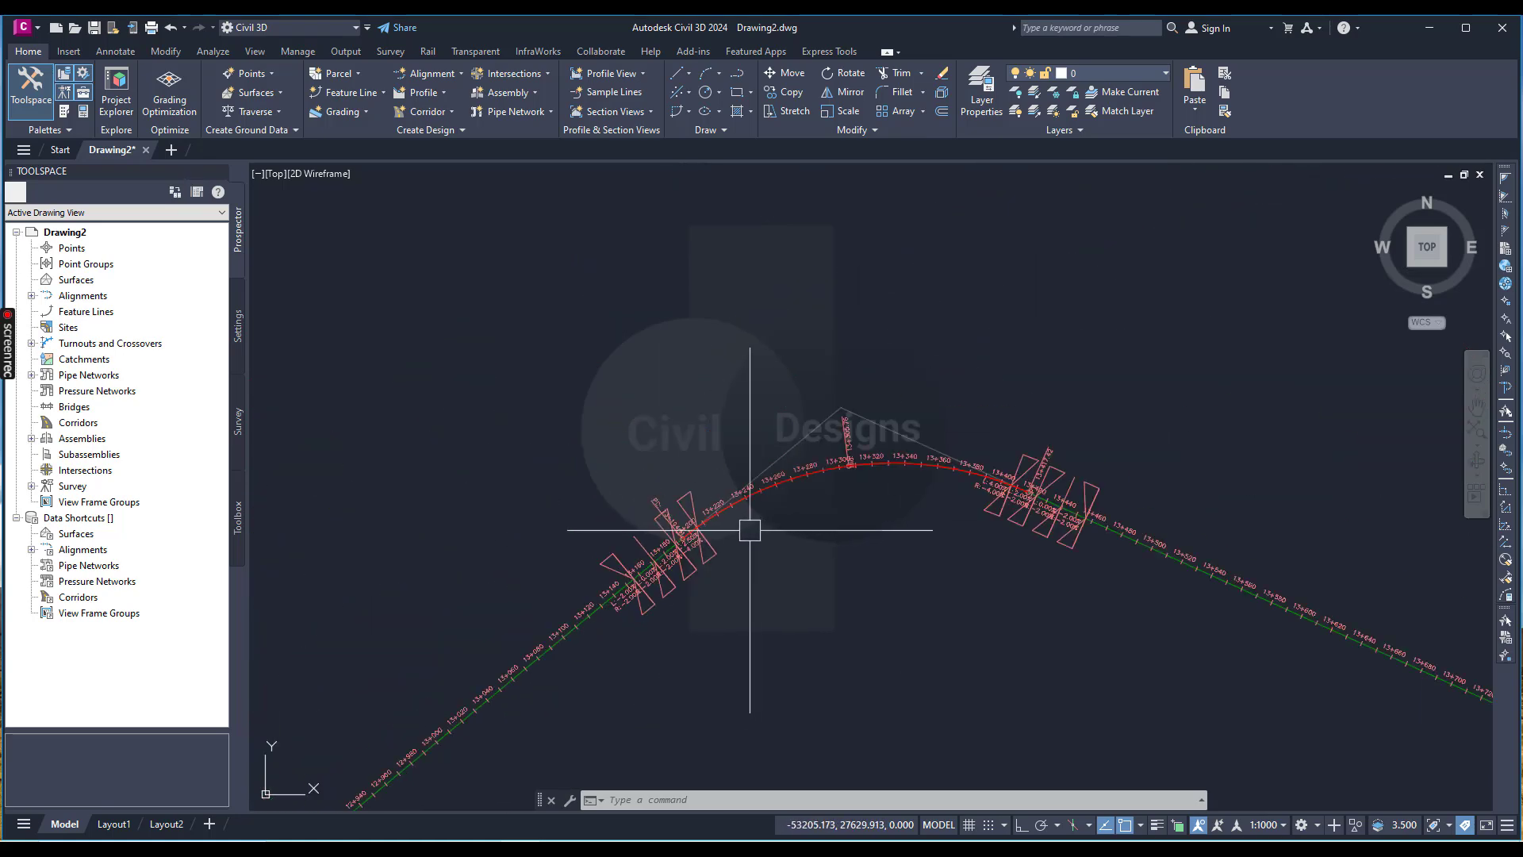
# - Inspect the station and superelevation labels along the first curve, and select the alignment
pyautogui.press('Escape')
pyautogui.scroll(4, 833, 476)
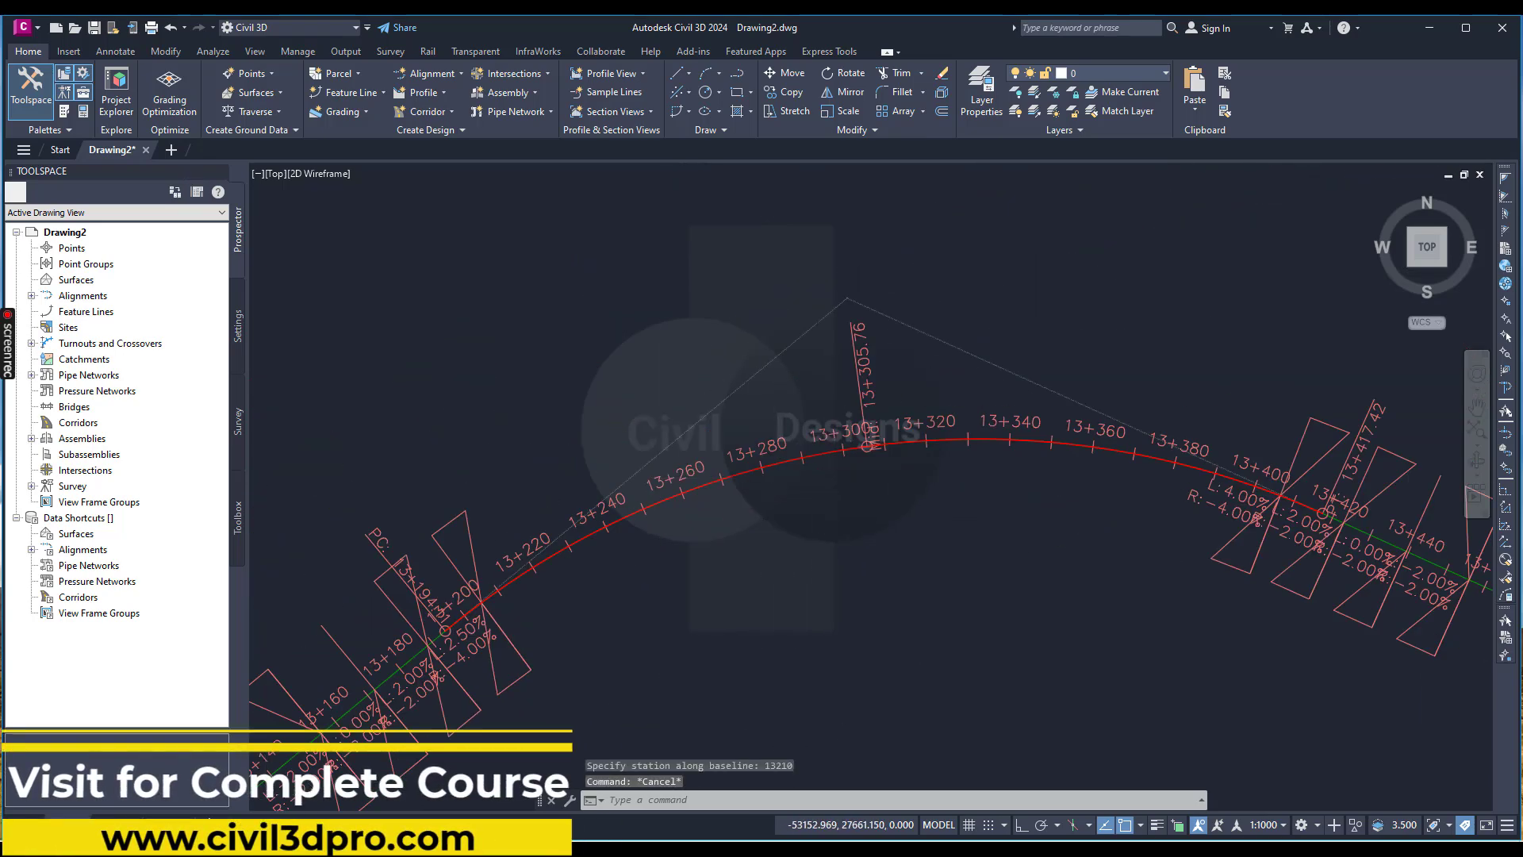
pyautogui.press('Escape')
pyautogui.scroll(-4, 855, 467)
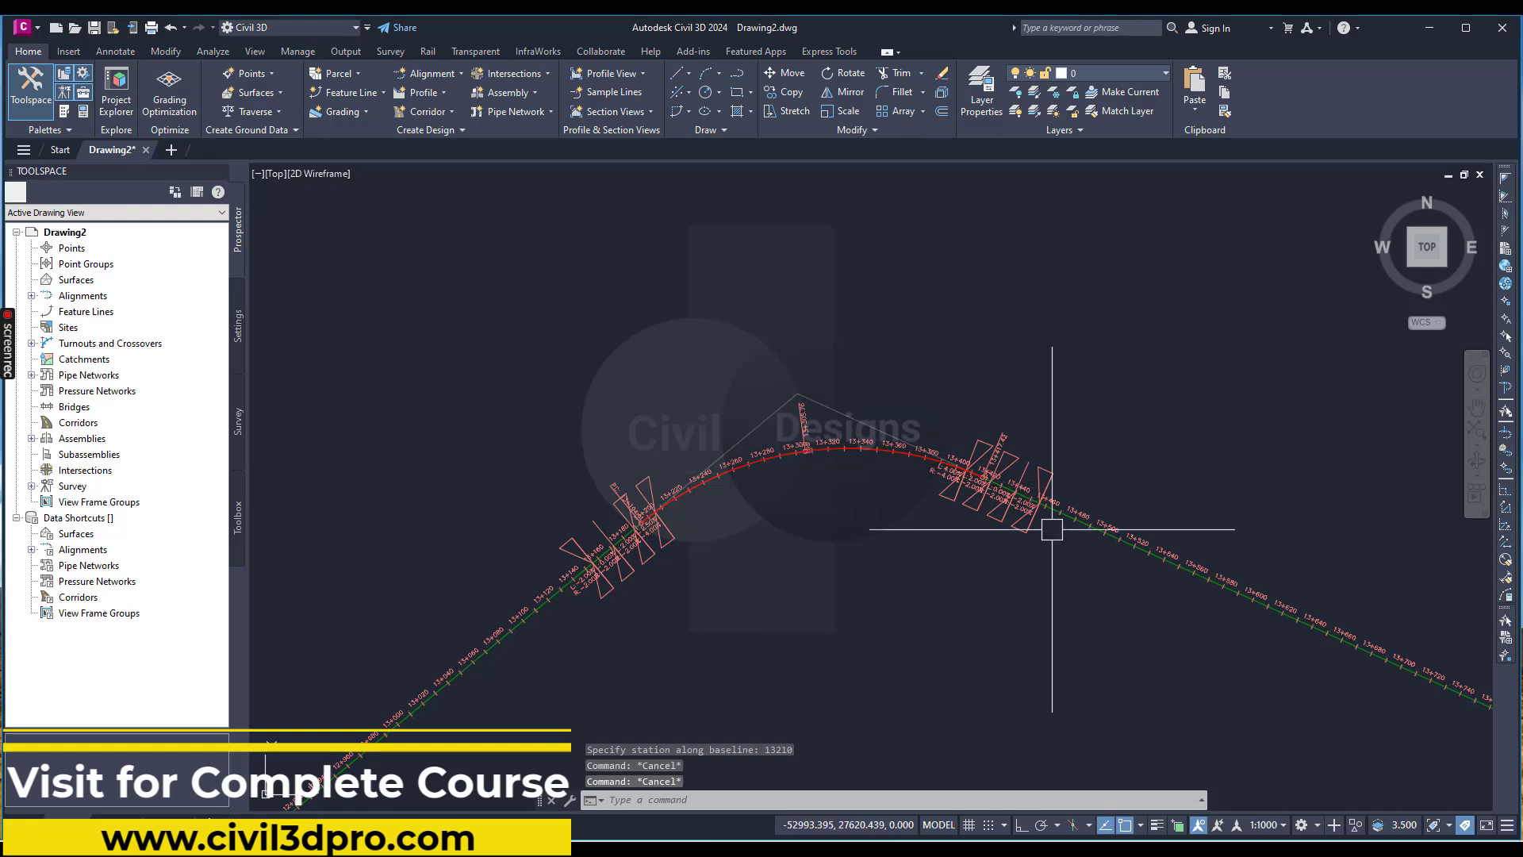
pyautogui.scroll(5, 1073, 523)
pyautogui.scroll(1, 1032, 484)
pyautogui.click(1033, 476)
pyautogui.scroll(-5, 1022, 508)
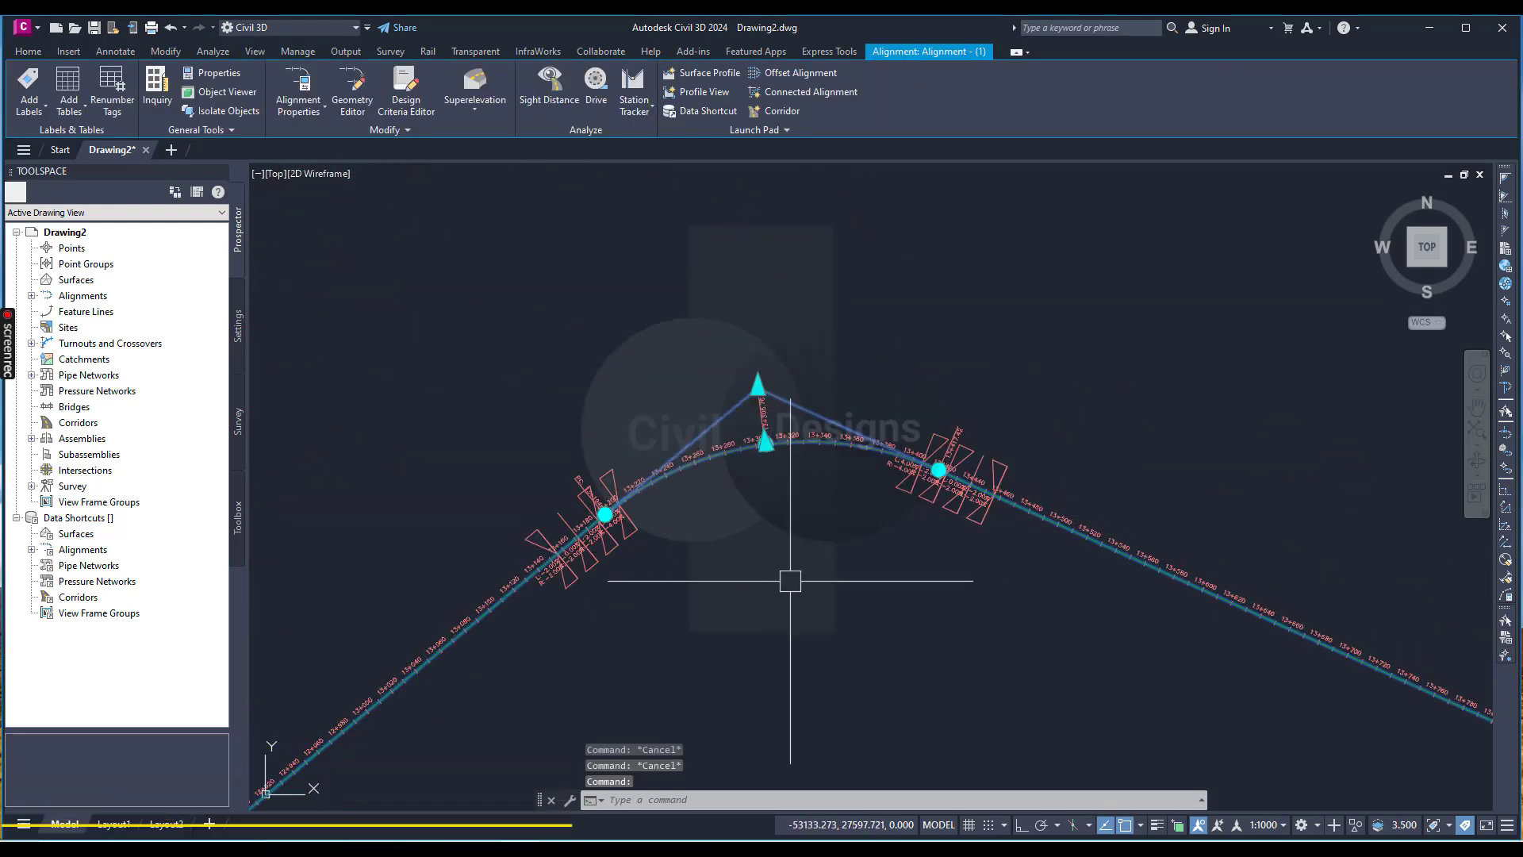
# - Undo the last change, deselect the alignment, and redo the undone change
pyautogui.hotkey('ctrl', 'z')
pyautogui.scroll(-3, 704, 520)
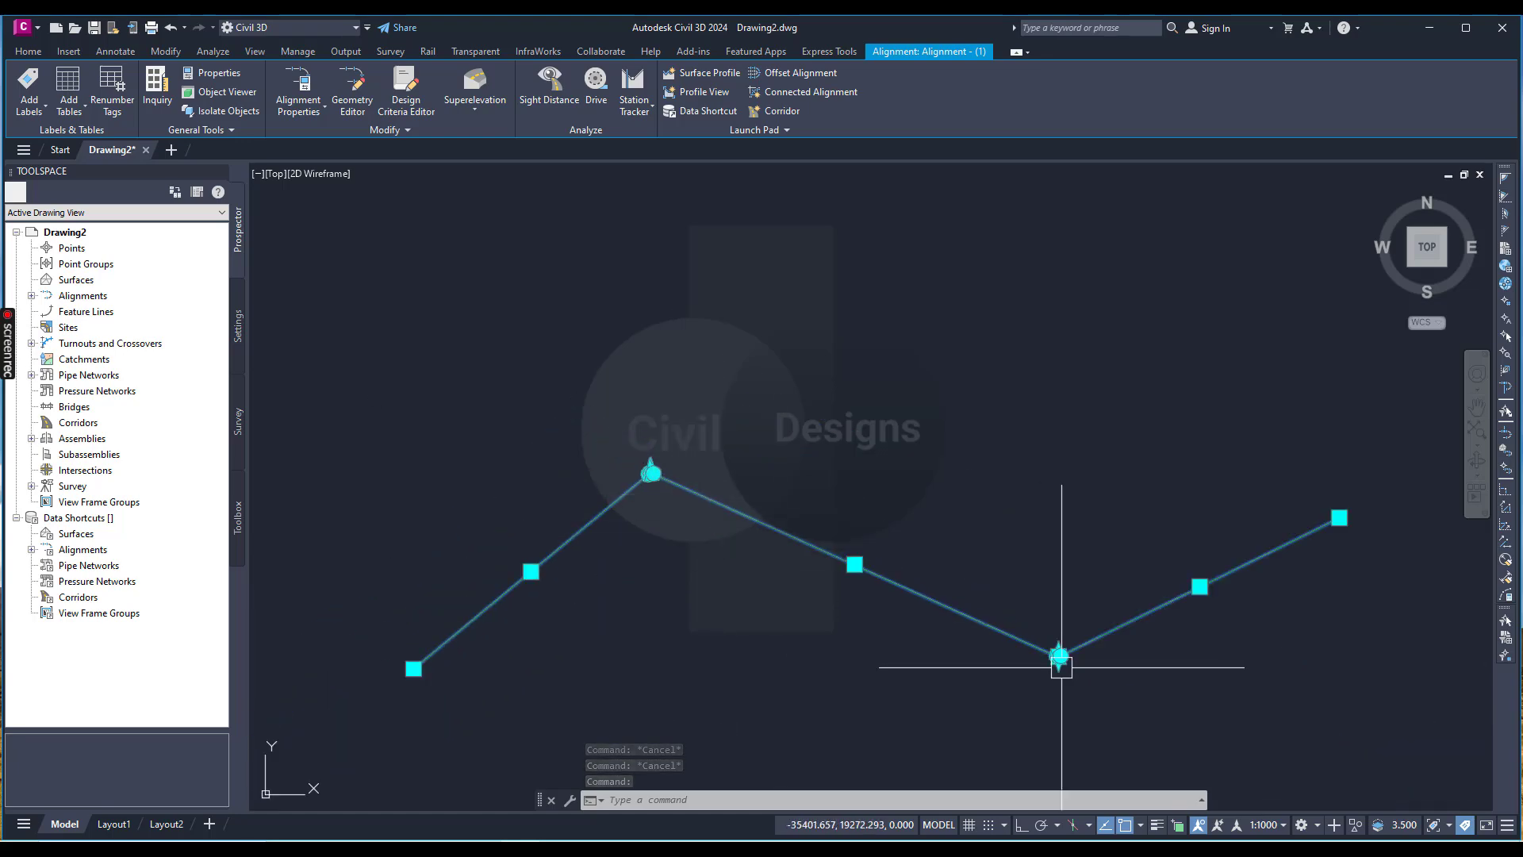
pyautogui.scroll(2, 1061, 656)
pyautogui.press('Escape')
pyautogui.hotkey('ctrl', 'y')
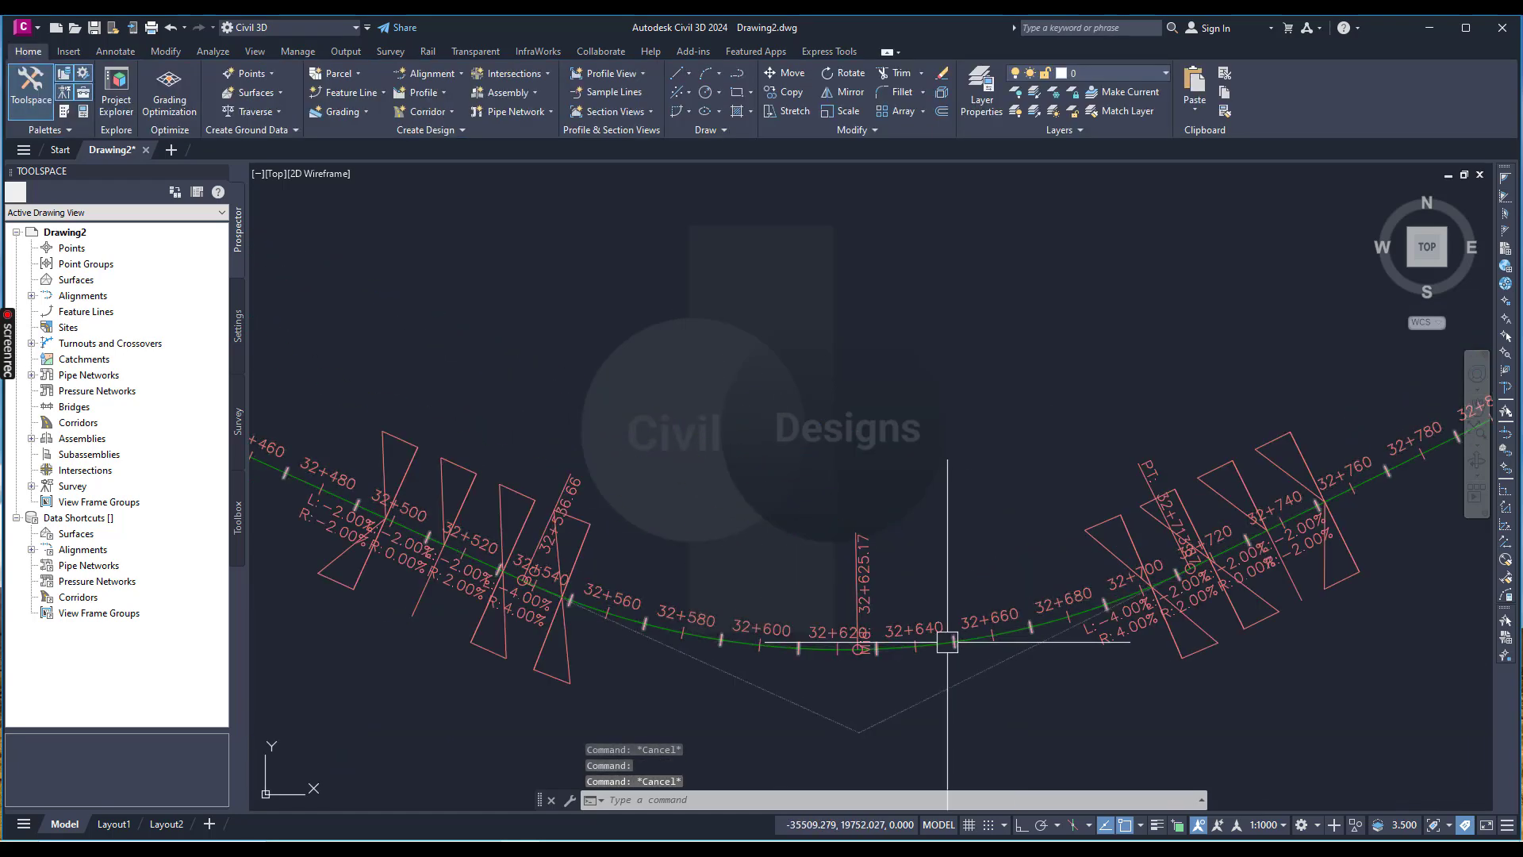
# - Examine the station and superelevation labels along the second curve
pyautogui.scroll(-4, 510, 588)
pyautogui.scroll(4, 753, 600)
pyautogui.scroll(2, 907, 561)
pyautogui.scroll(-2, 871, 568)
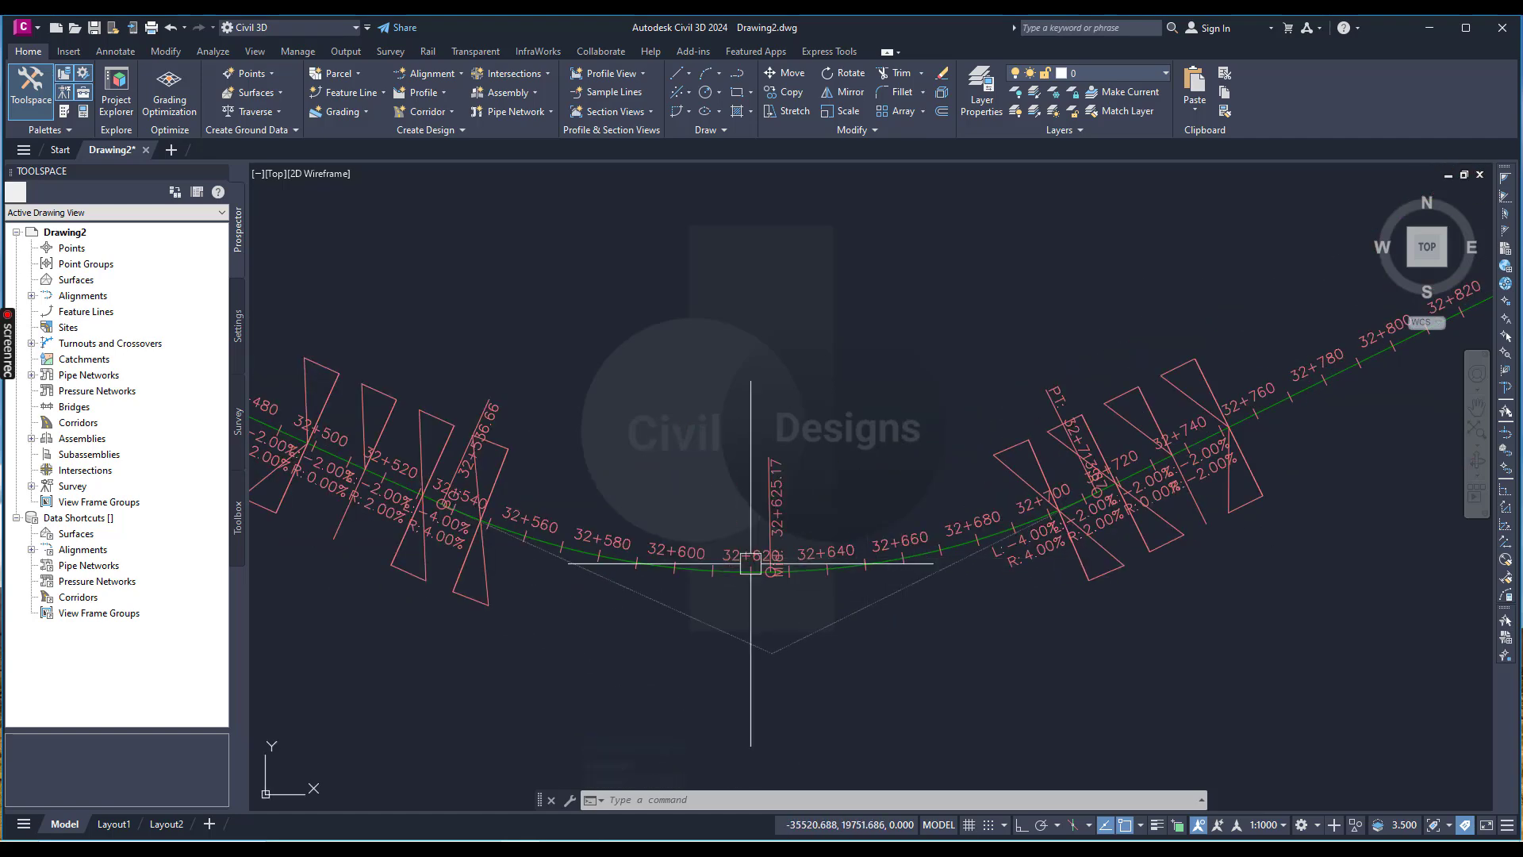
pyautogui.scroll(6, 850, 568)
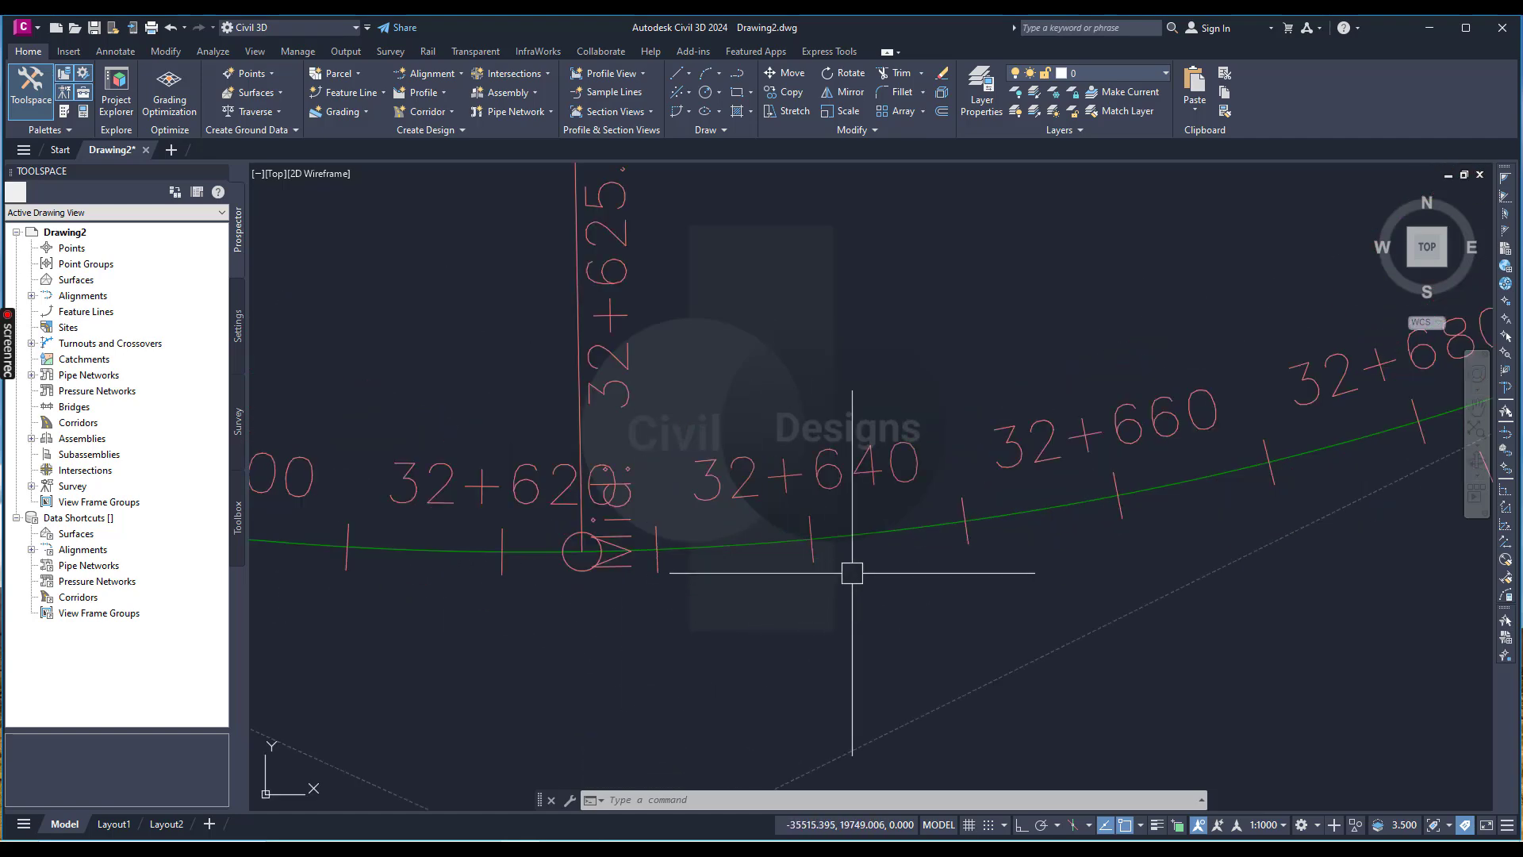
# - Set the alignment's design speed to 120 km/h from station 0+000, and deselect the alignment
pyautogui.click(851, 528)
pyautogui.click(298, 89)
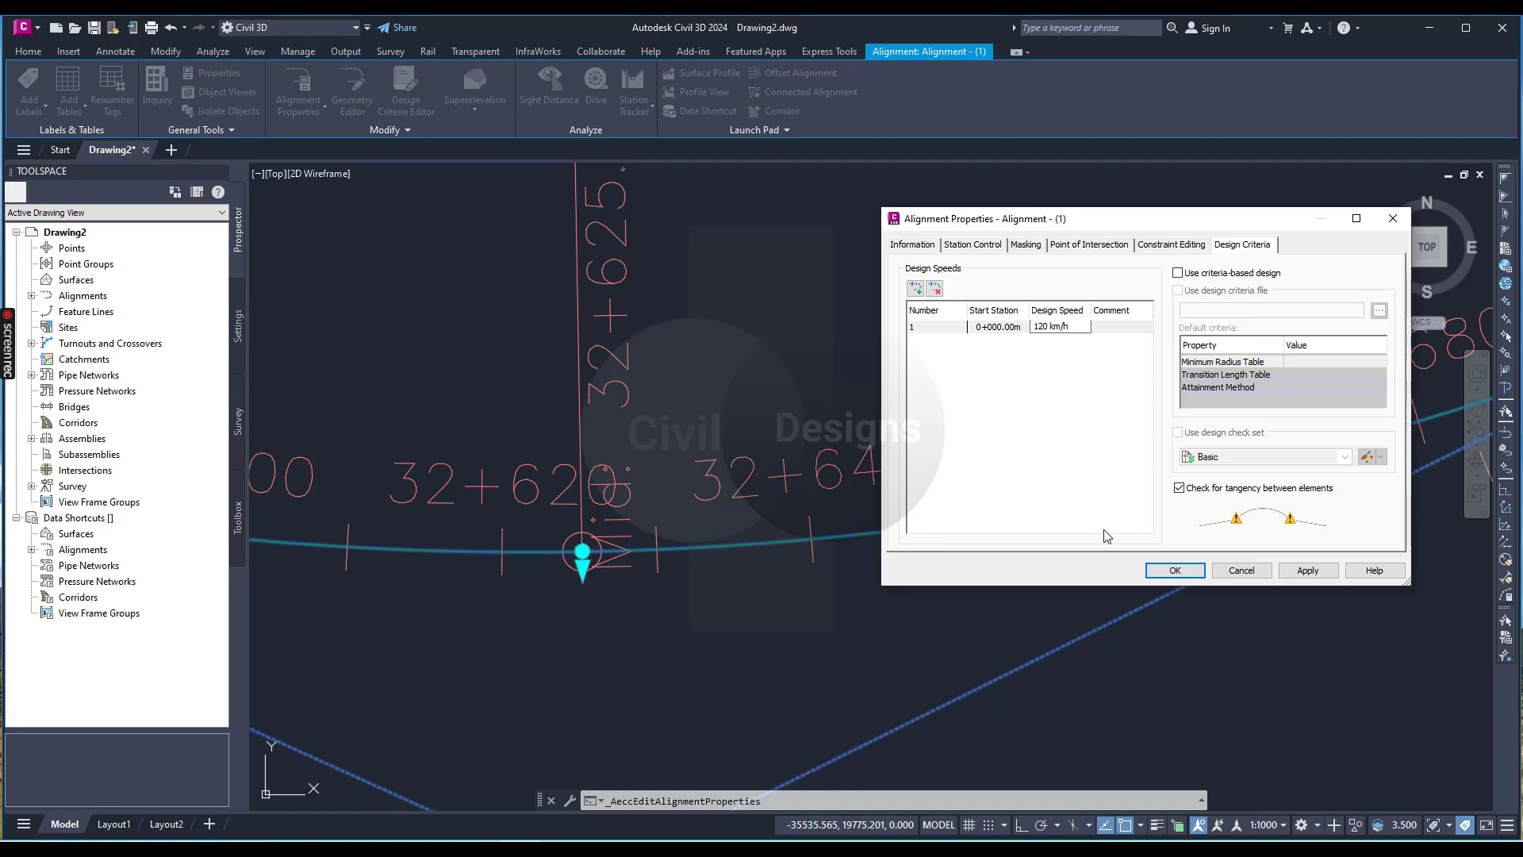
pyautogui.click(1174, 570)
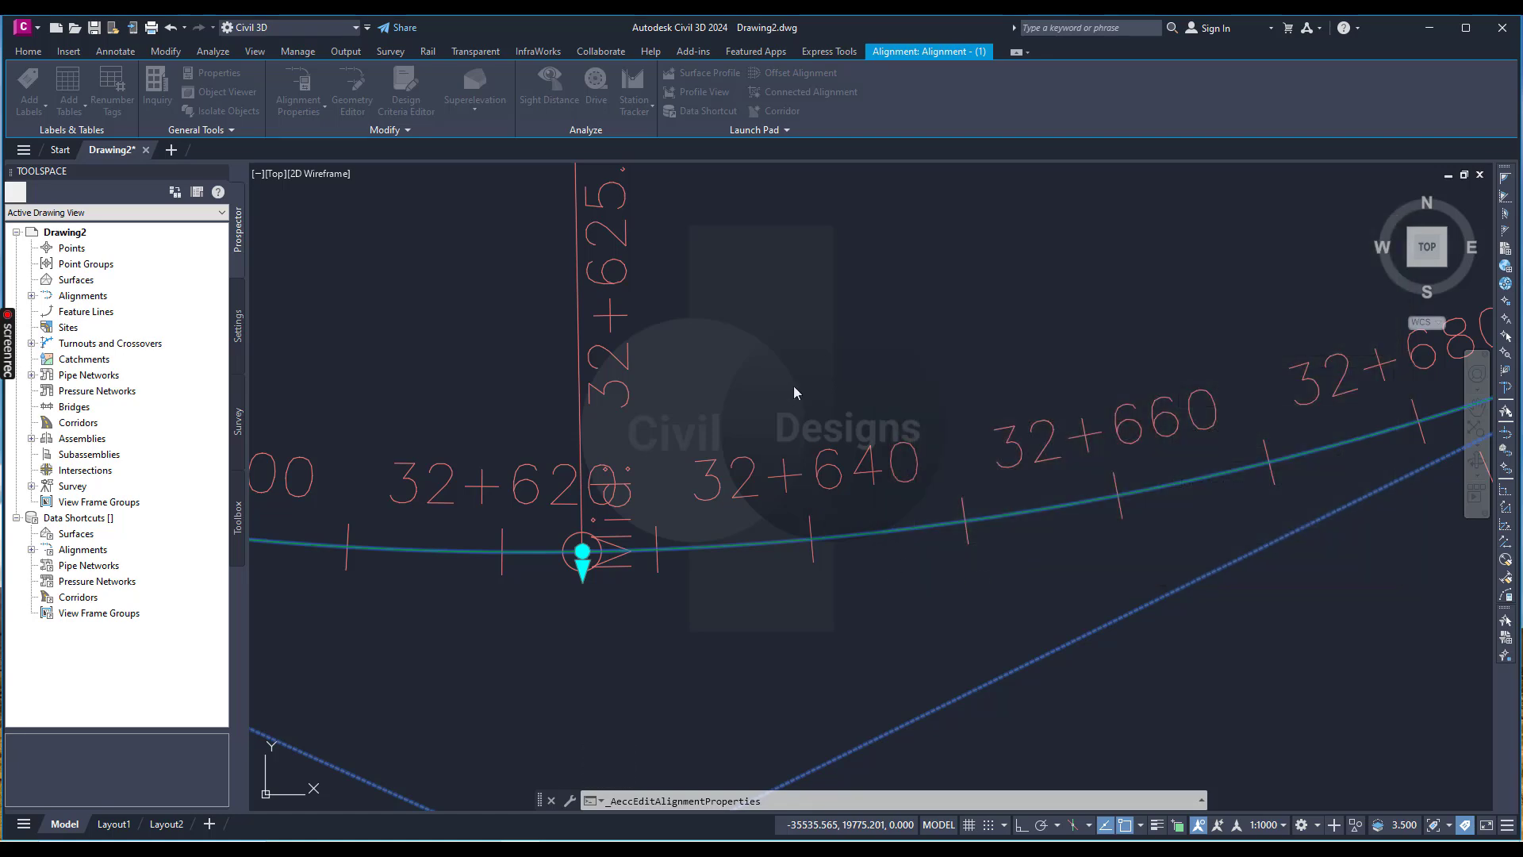
pyautogui.press('Escape')
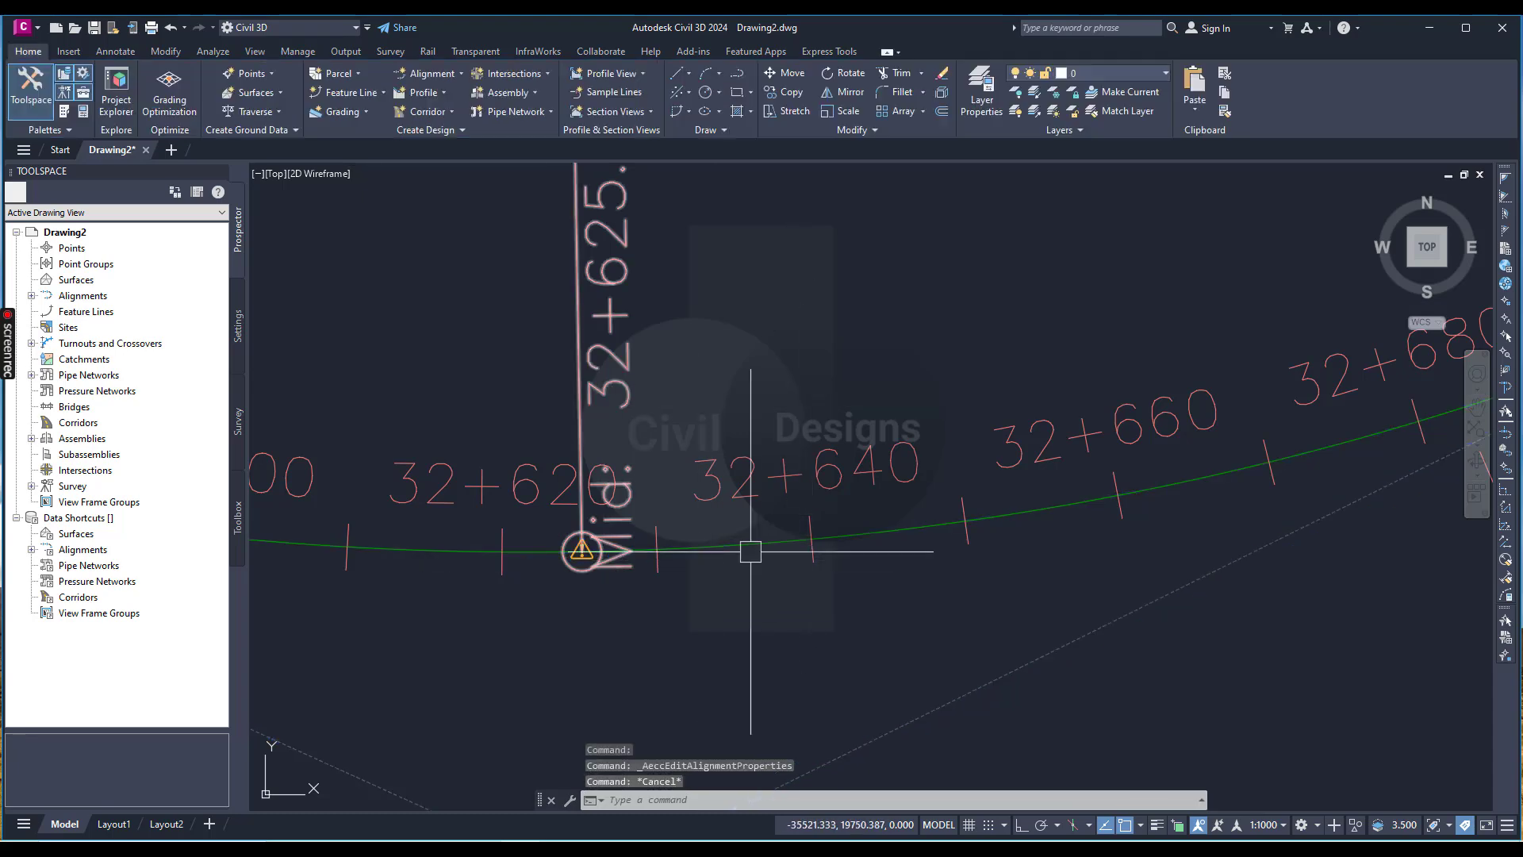
# - Inspect the superelevation warning marker at the midpoint of the second curve
pyautogui.scroll(5, 539, 568)
pyautogui.moveTo(676, 543)
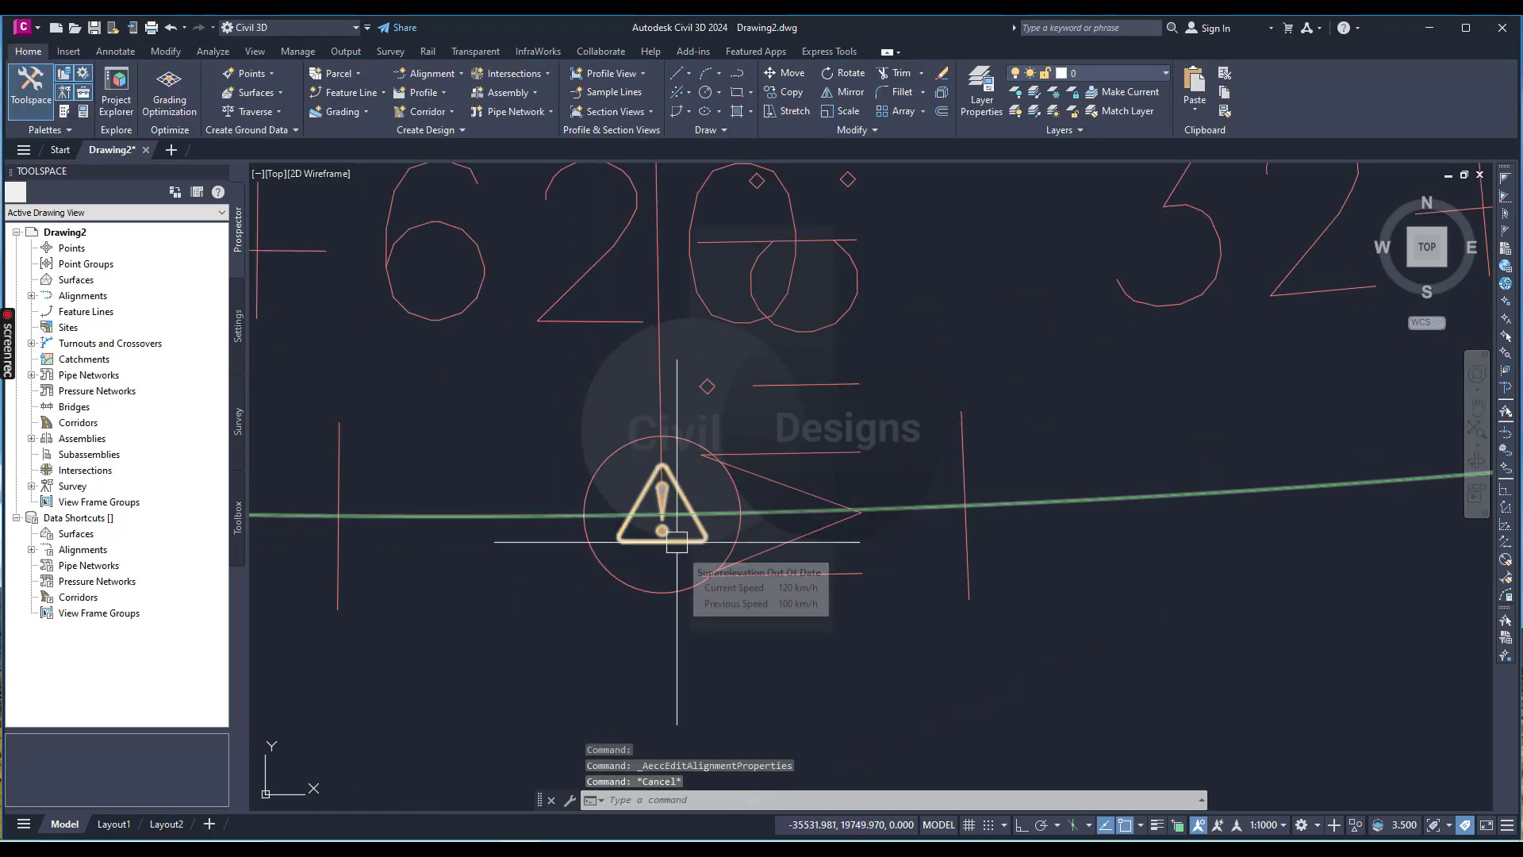
pyautogui.scroll(-3, 677, 544)
pyautogui.scroll(3, 676, 544)
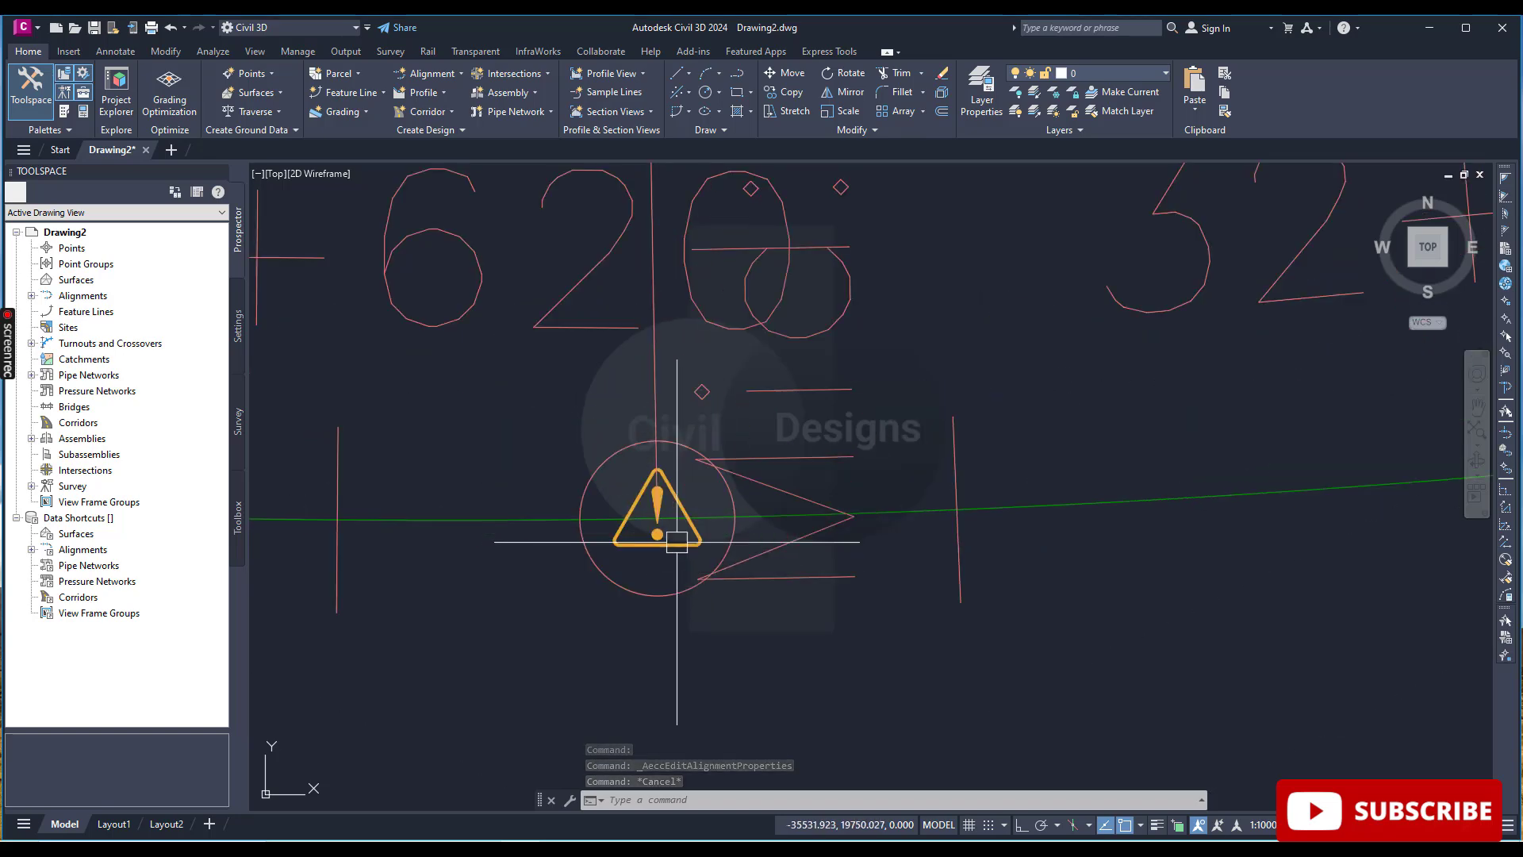
pyautogui.scroll(-1, 677, 544)
pyautogui.scroll(-3, 677, 543)
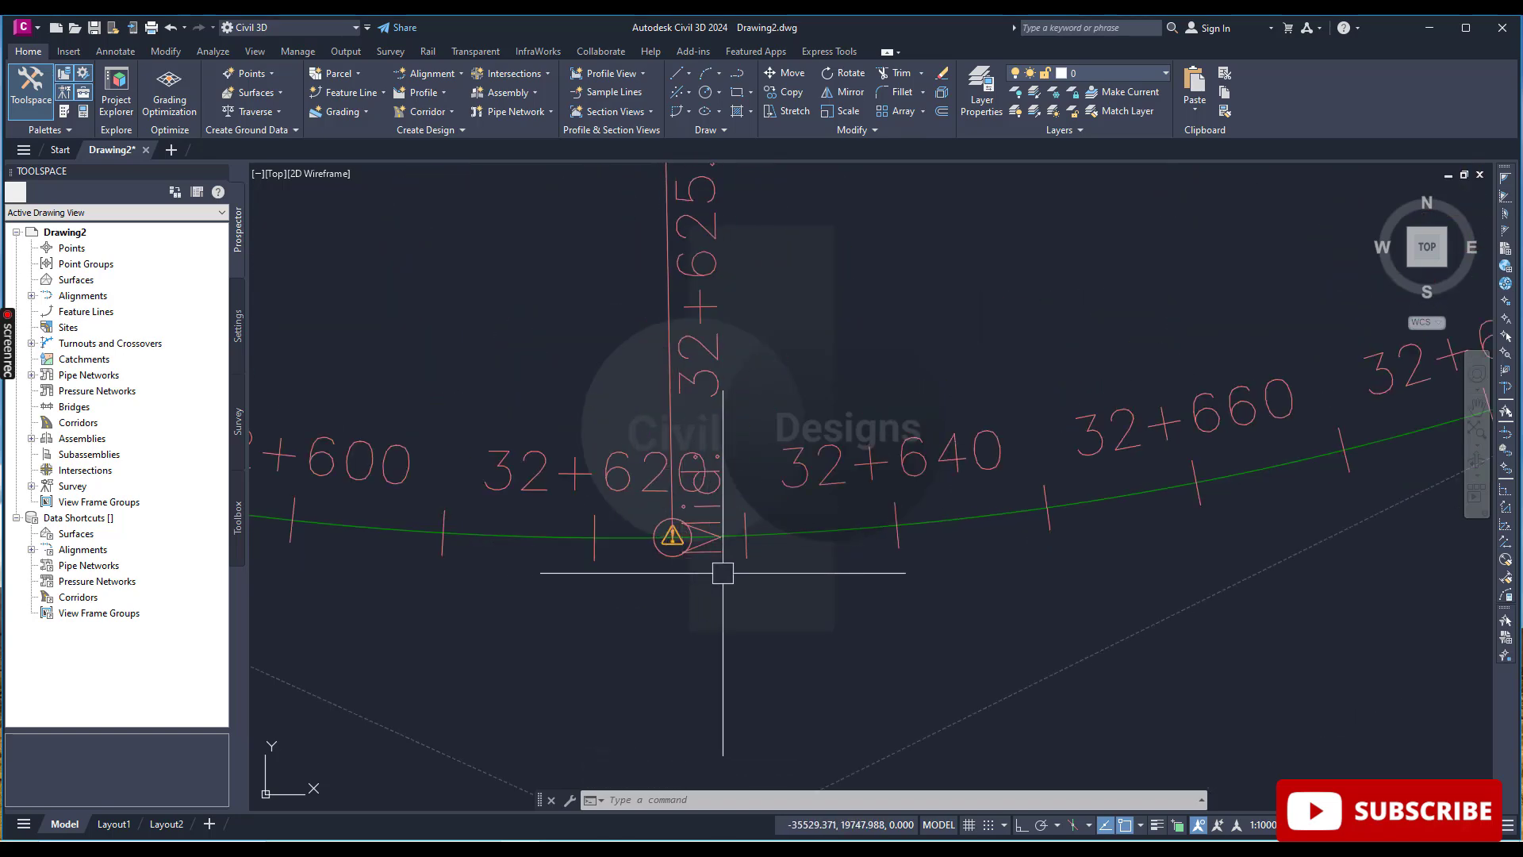
pyautogui.scroll(-1, 743, 575)
pyautogui.scroll(3, 746, 587)
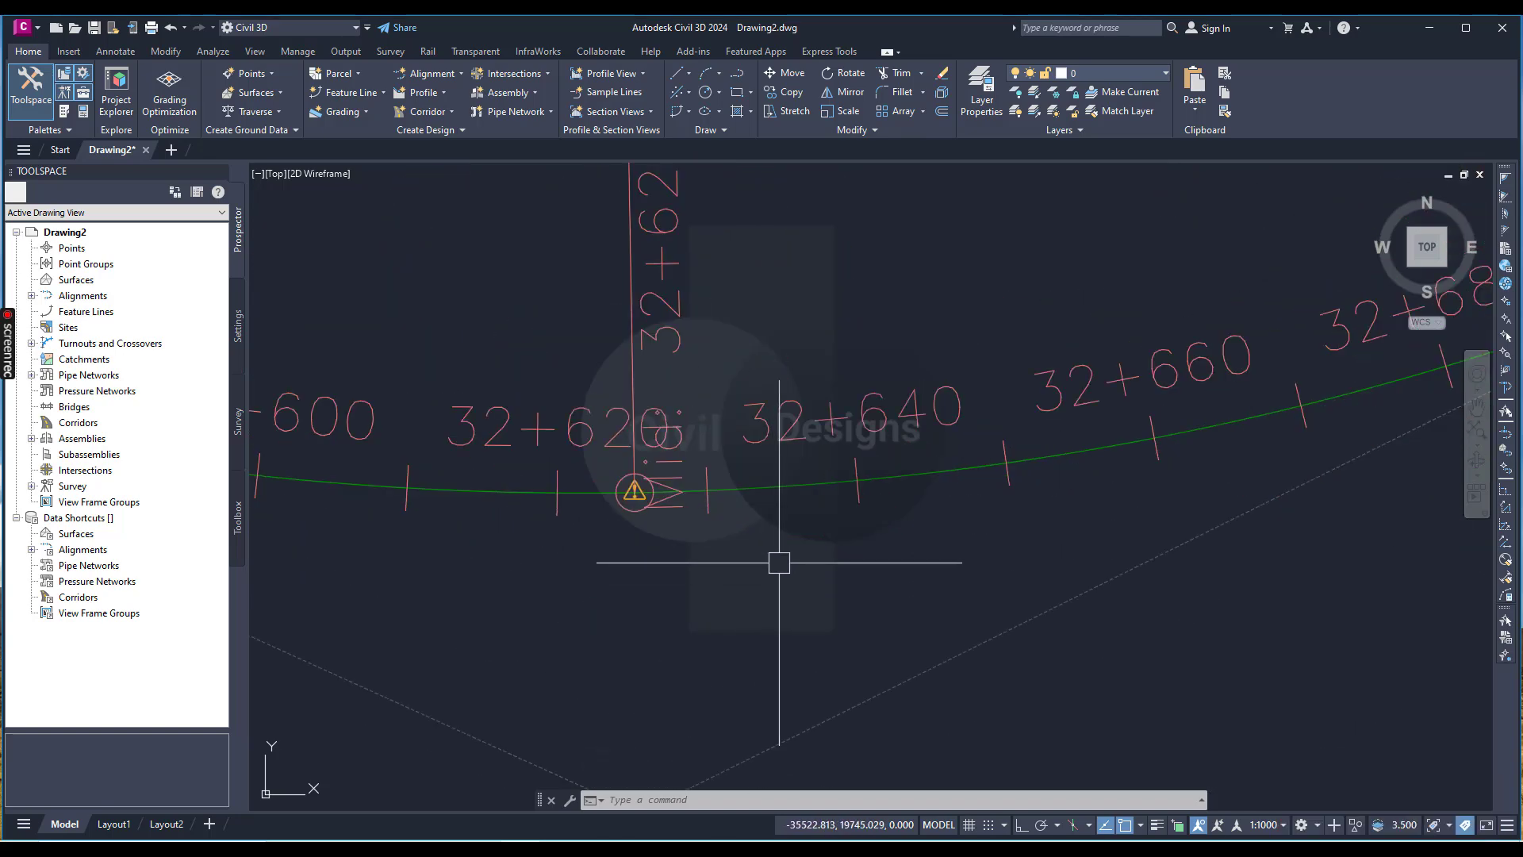
# - Recalculate the alignment's superelevation, overwriting the manual edits, and check the marker at the second curve's midpoint
pyautogui.click(774, 486)
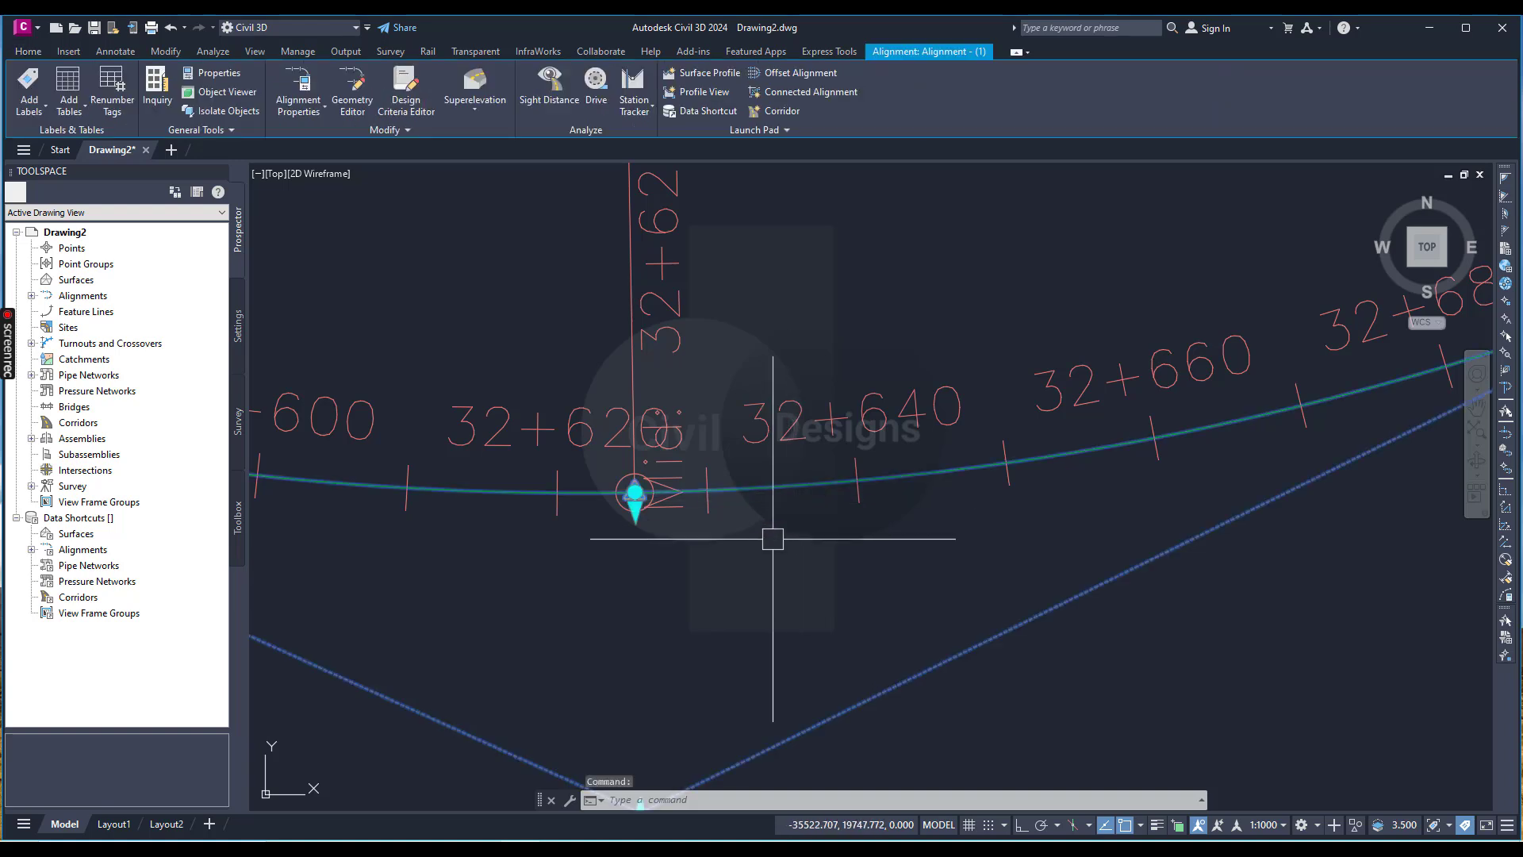
pyautogui.click(481, 107)
pyautogui.click(524, 137)
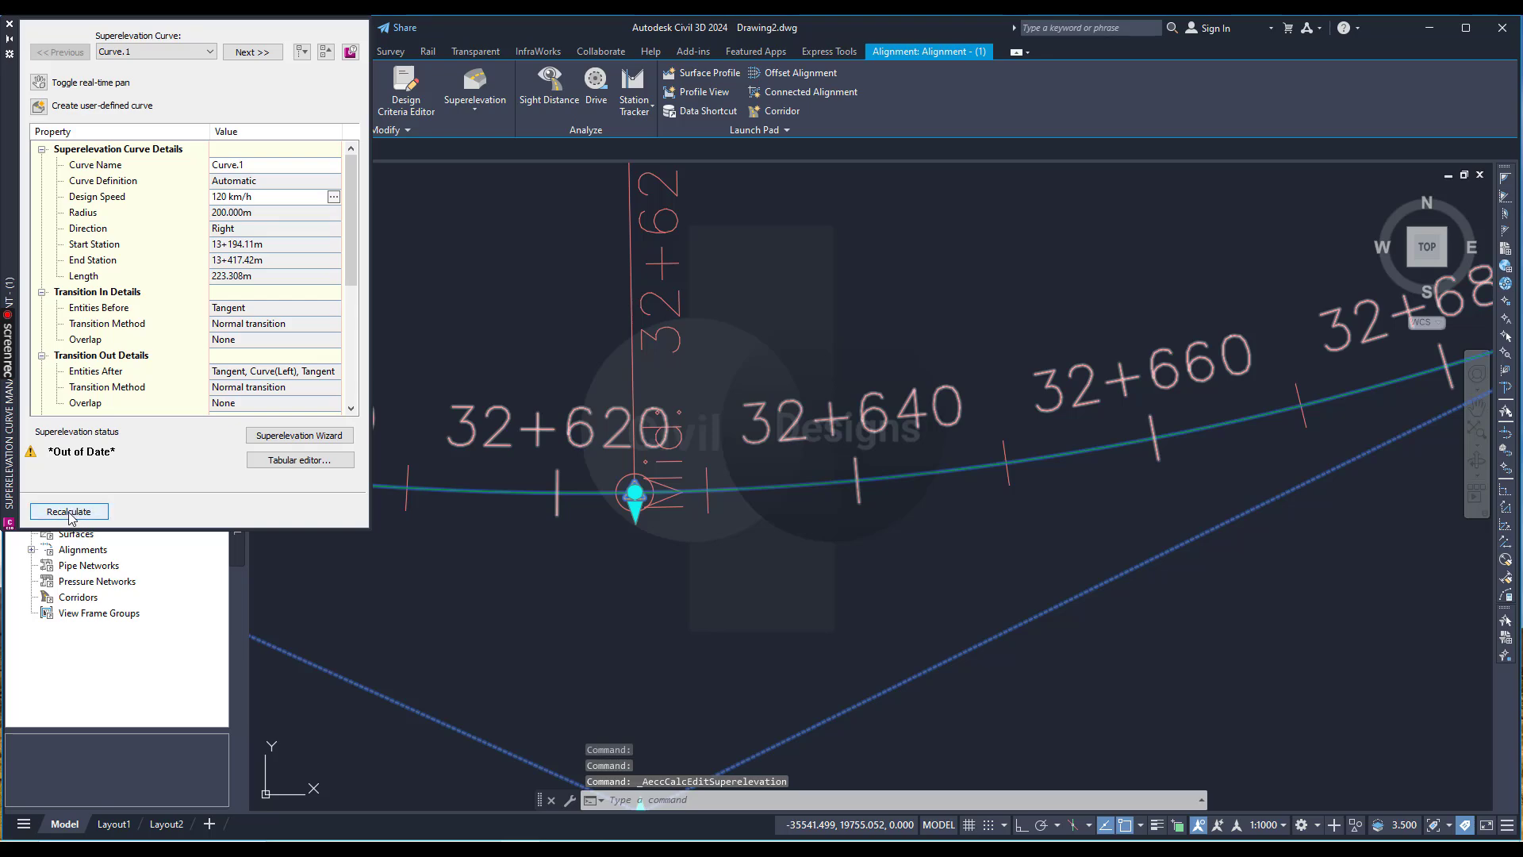
pyautogui.click(71, 512)
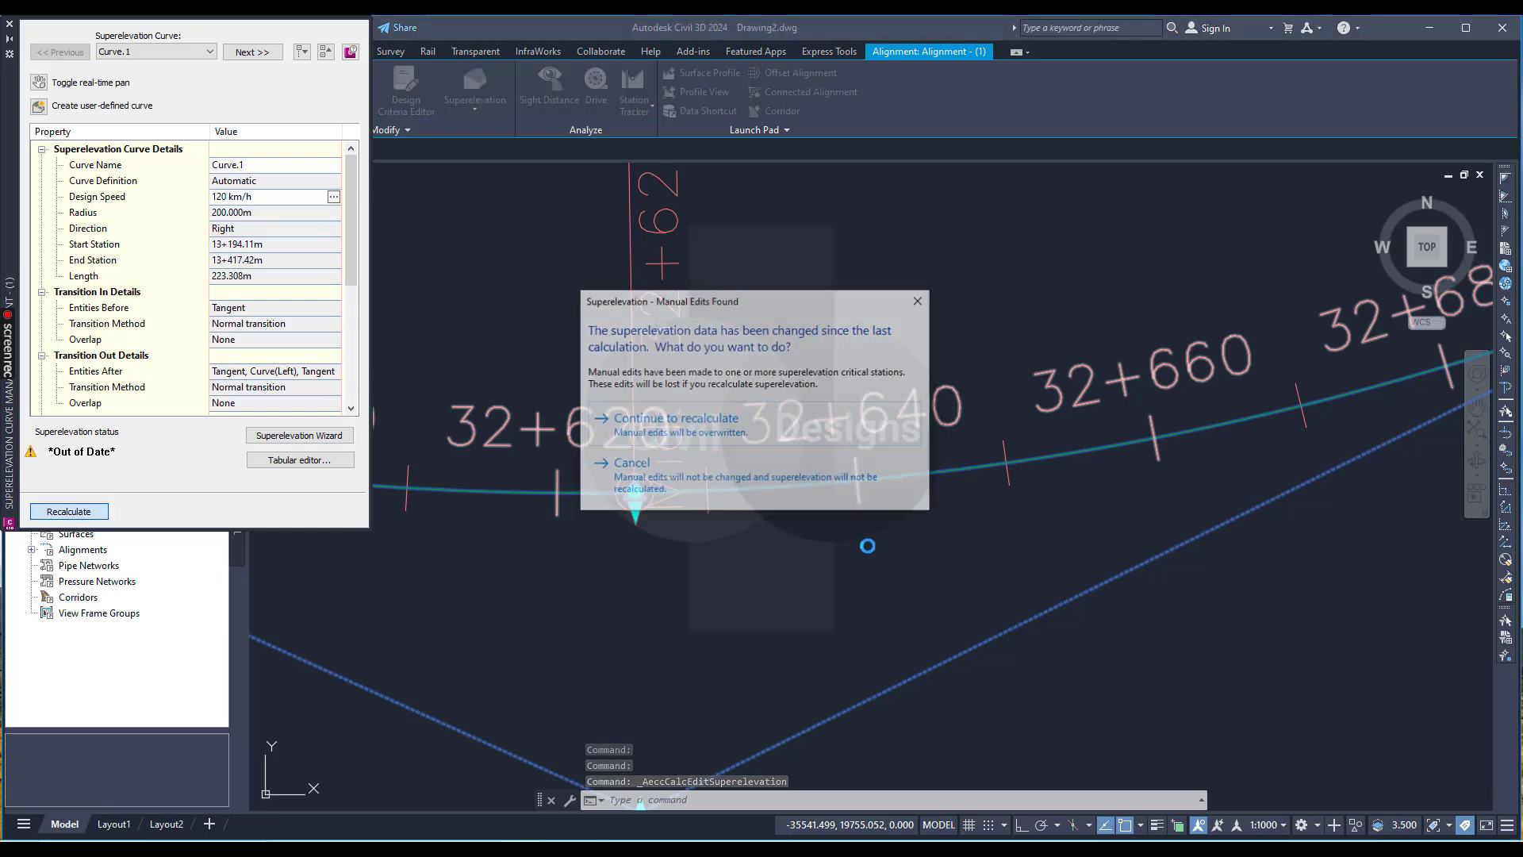
pyautogui.click(671, 429)
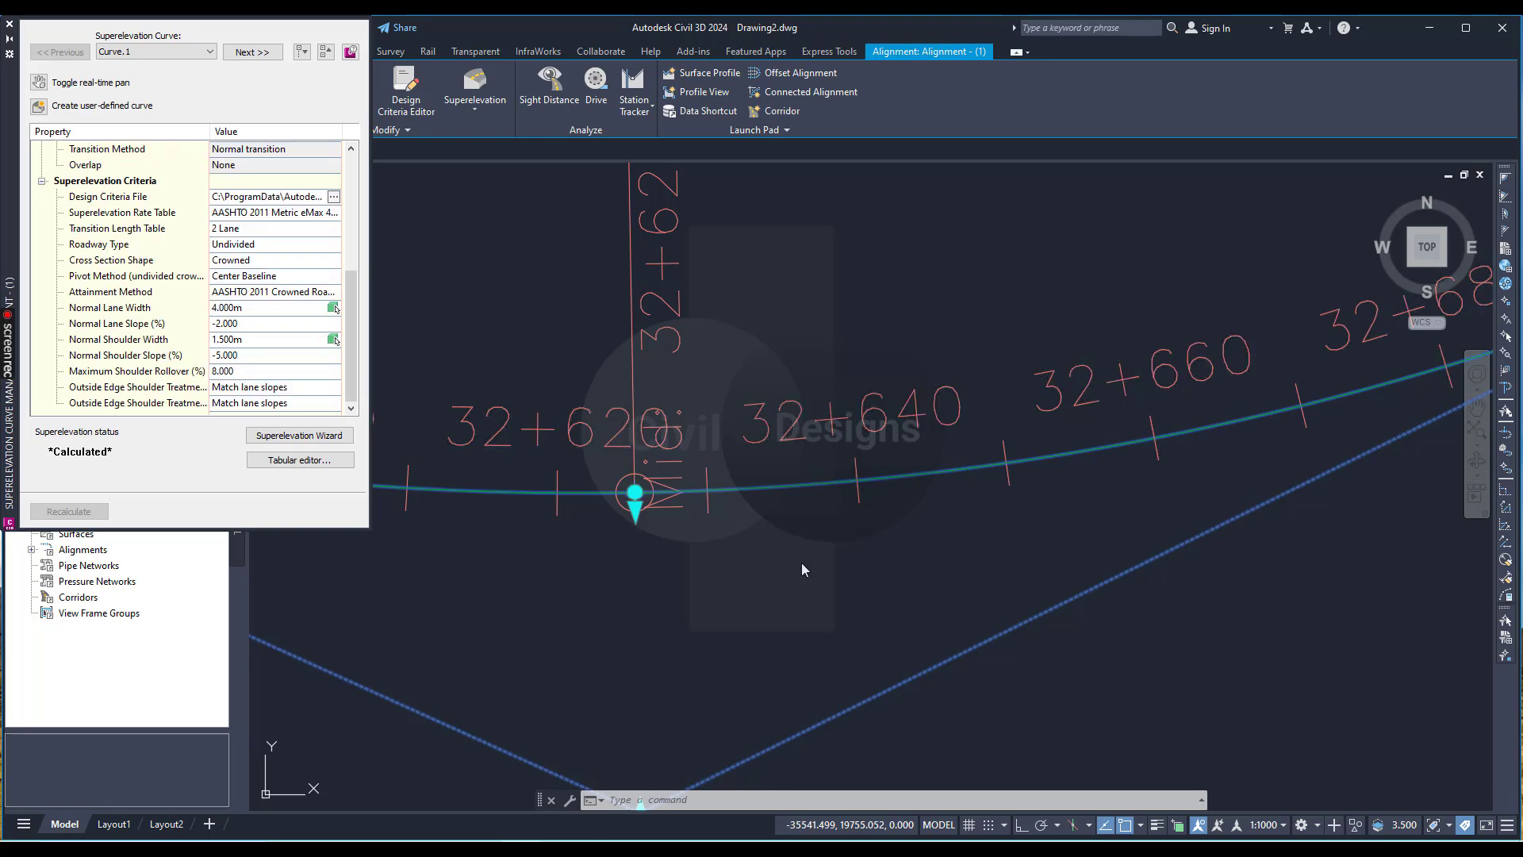
pyautogui.click(9, 29)
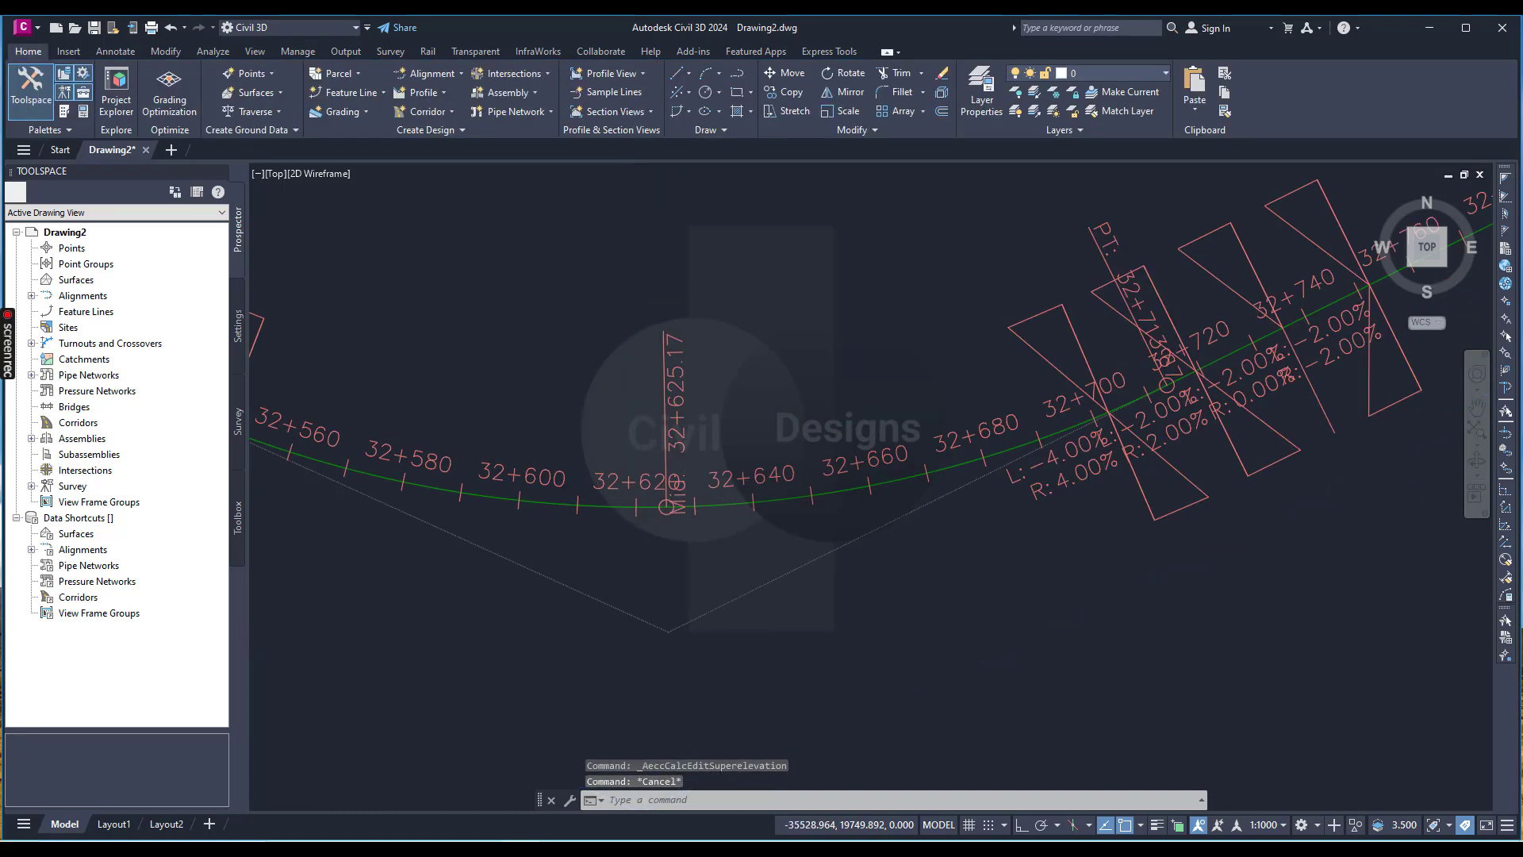
pyautogui.scroll(8, 709, 514)
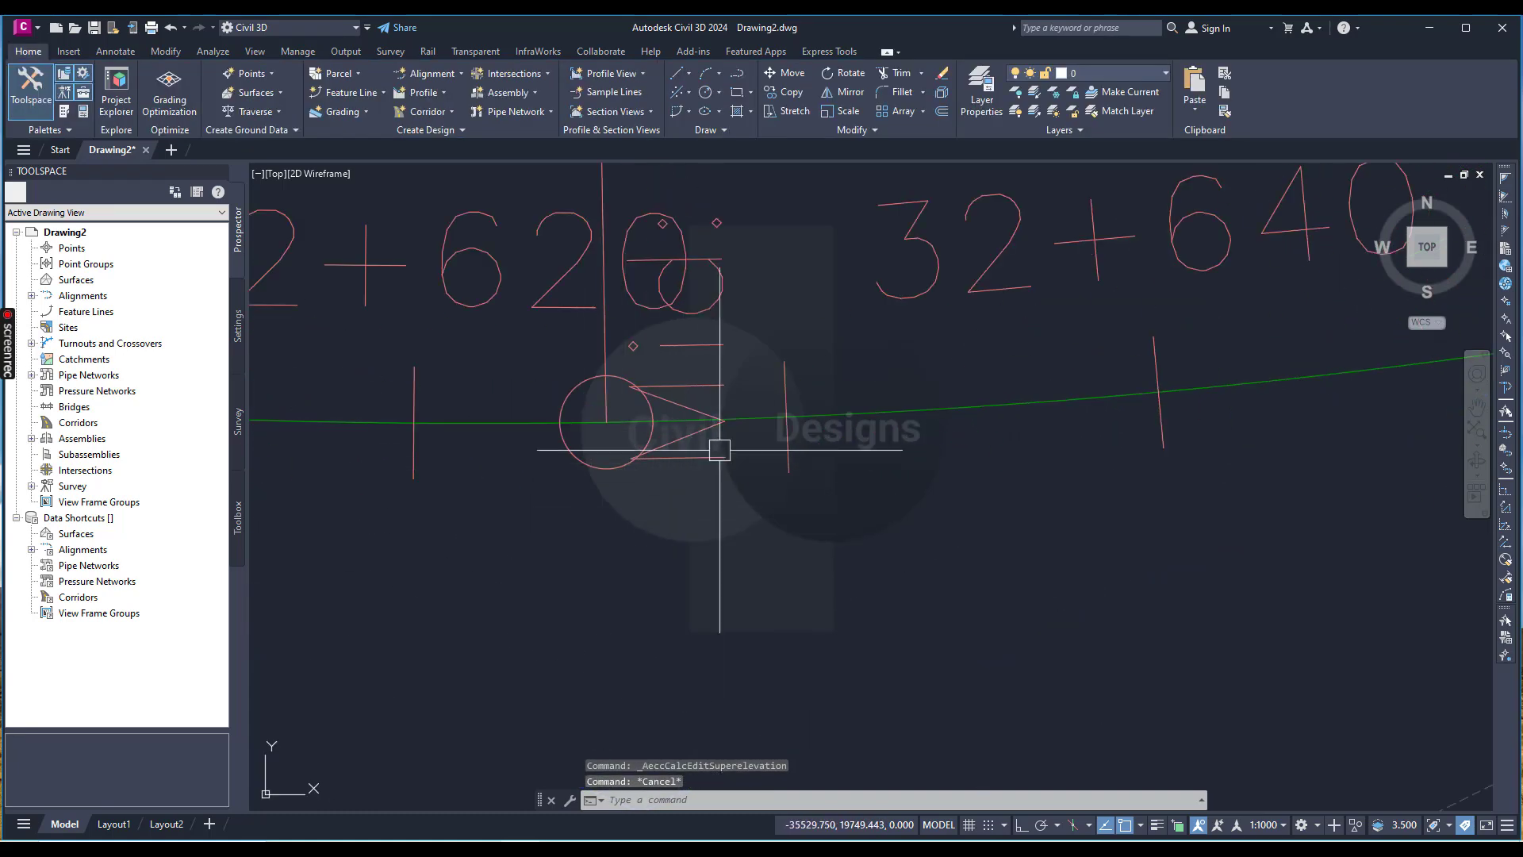
pyautogui.press('Escape')
pyautogui.scroll(-10, 707, 493)
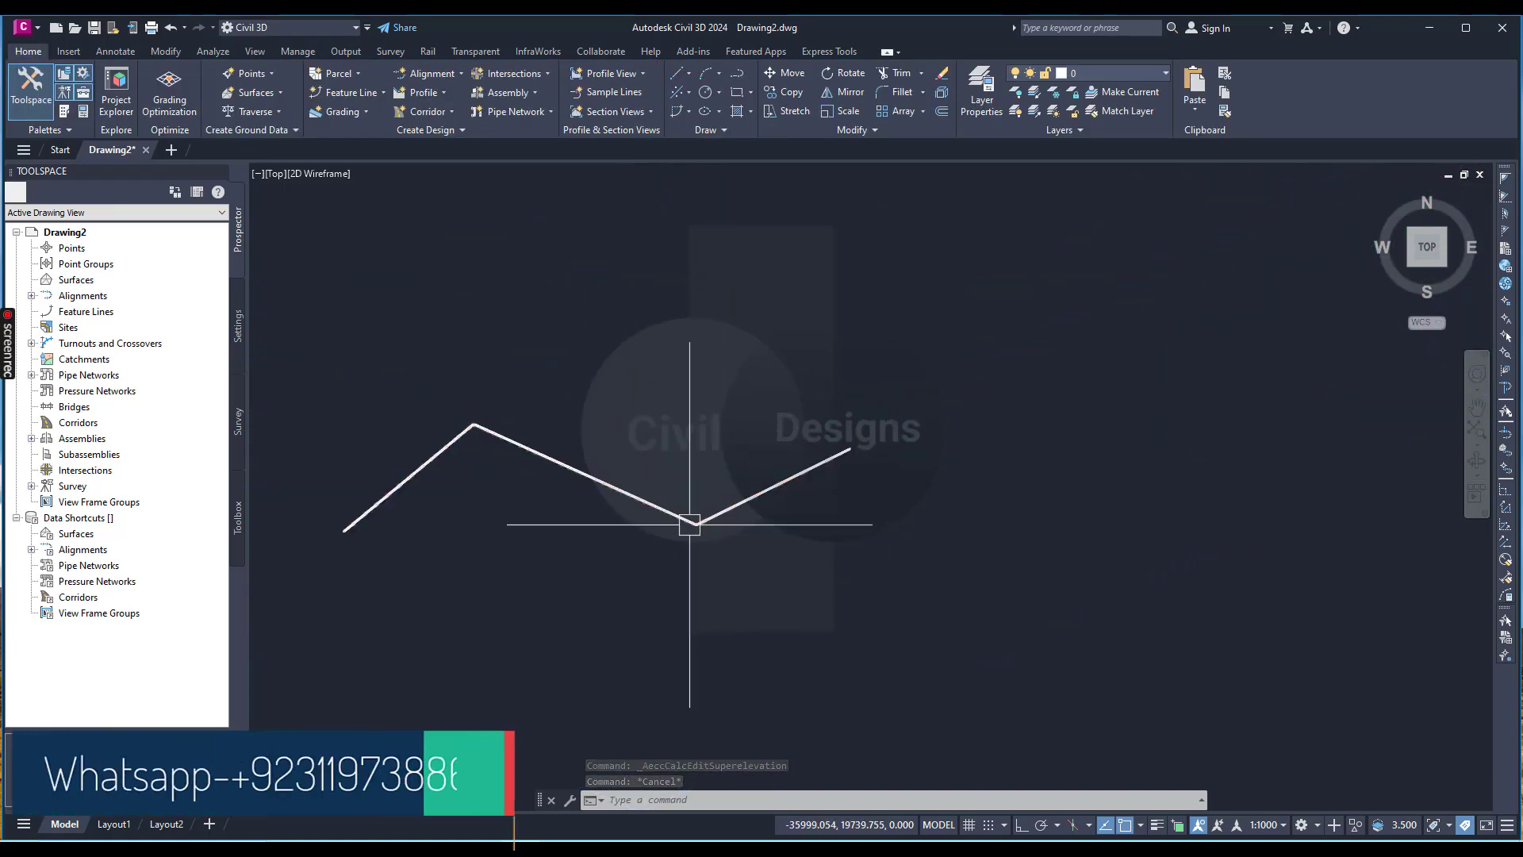
pyautogui.scroll(8, 678, 523)
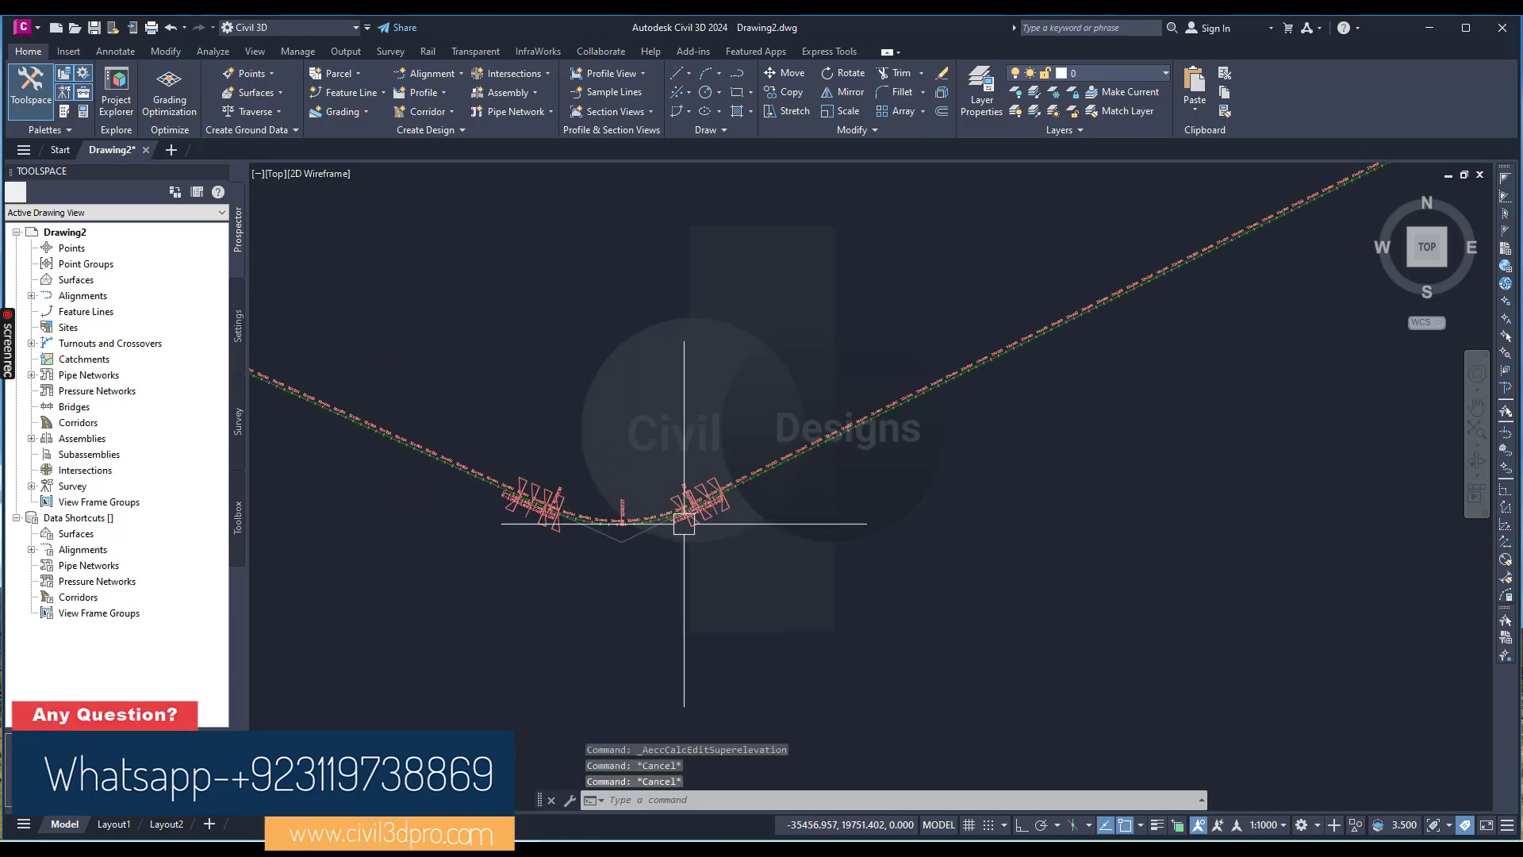
pyautogui.scroll(3, 670, 553)
pyautogui.click(690, 605)
pyautogui.scroll(-10, 755, 357)
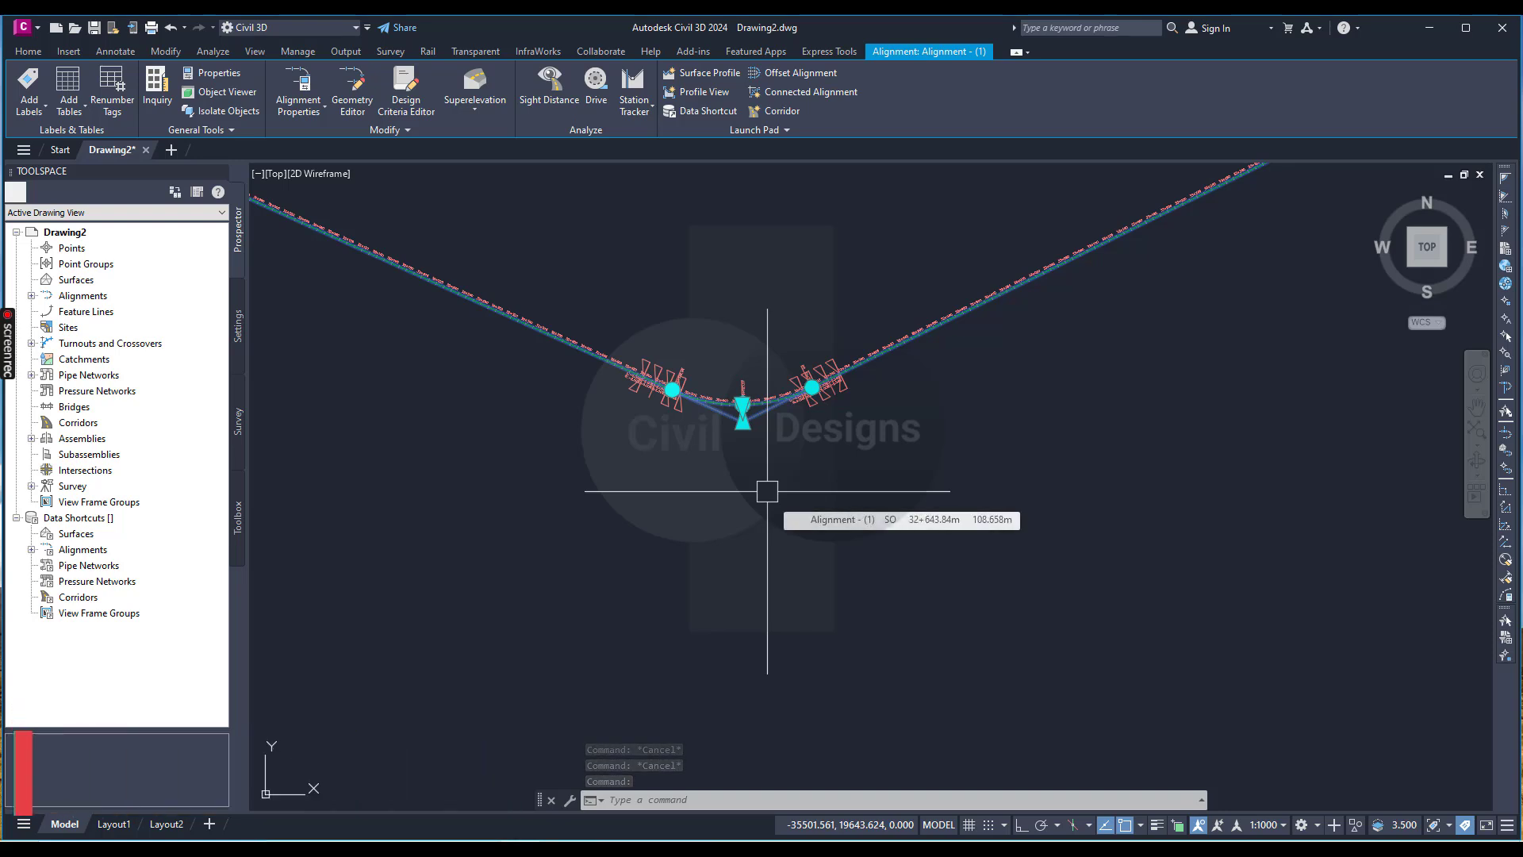
pyautogui.click(475, 111)
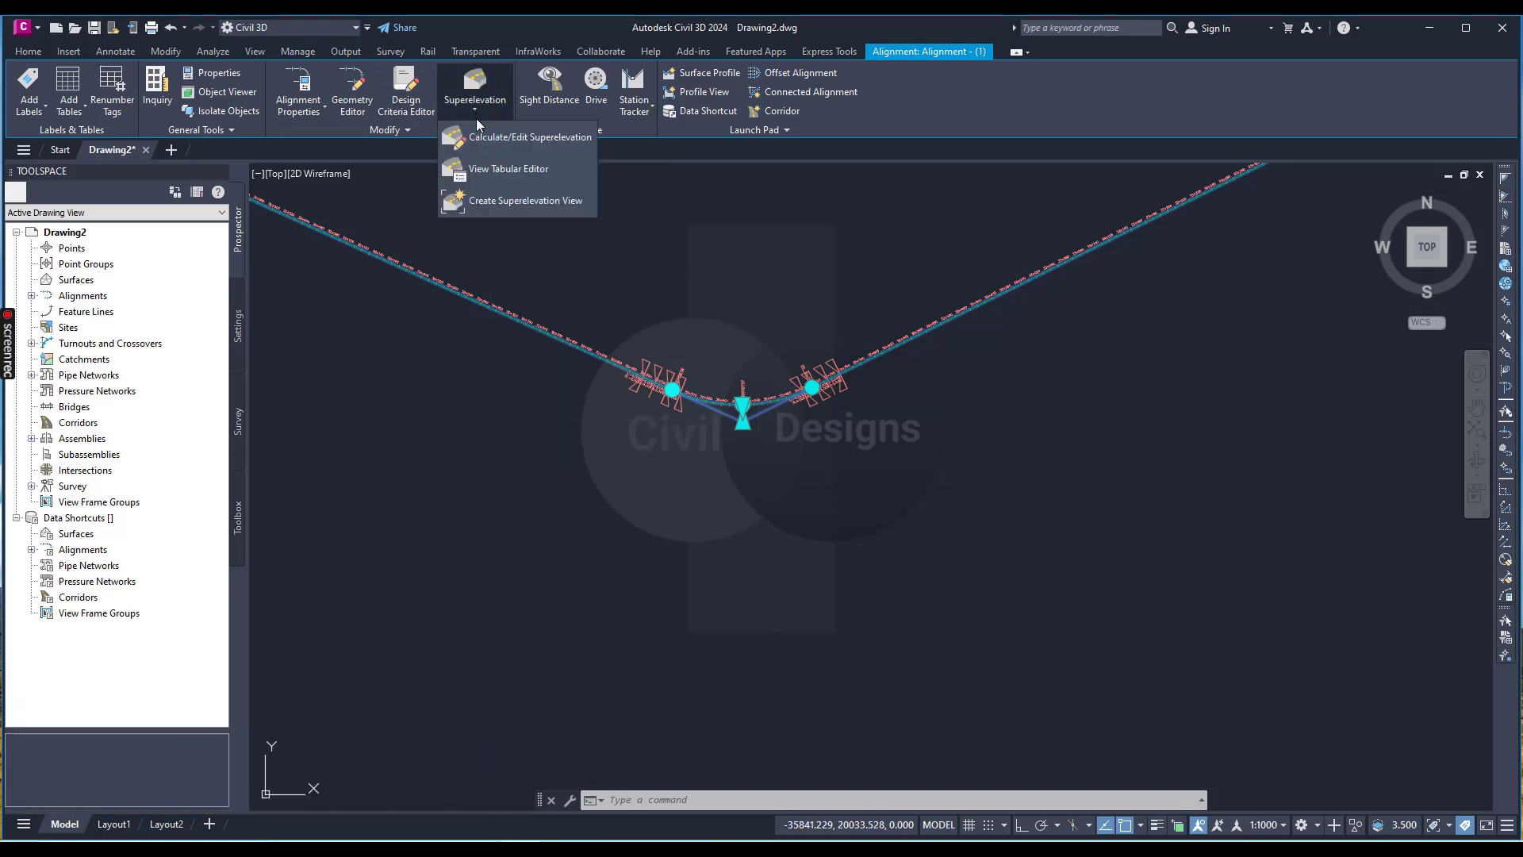
pyautogui.click(493, 203)
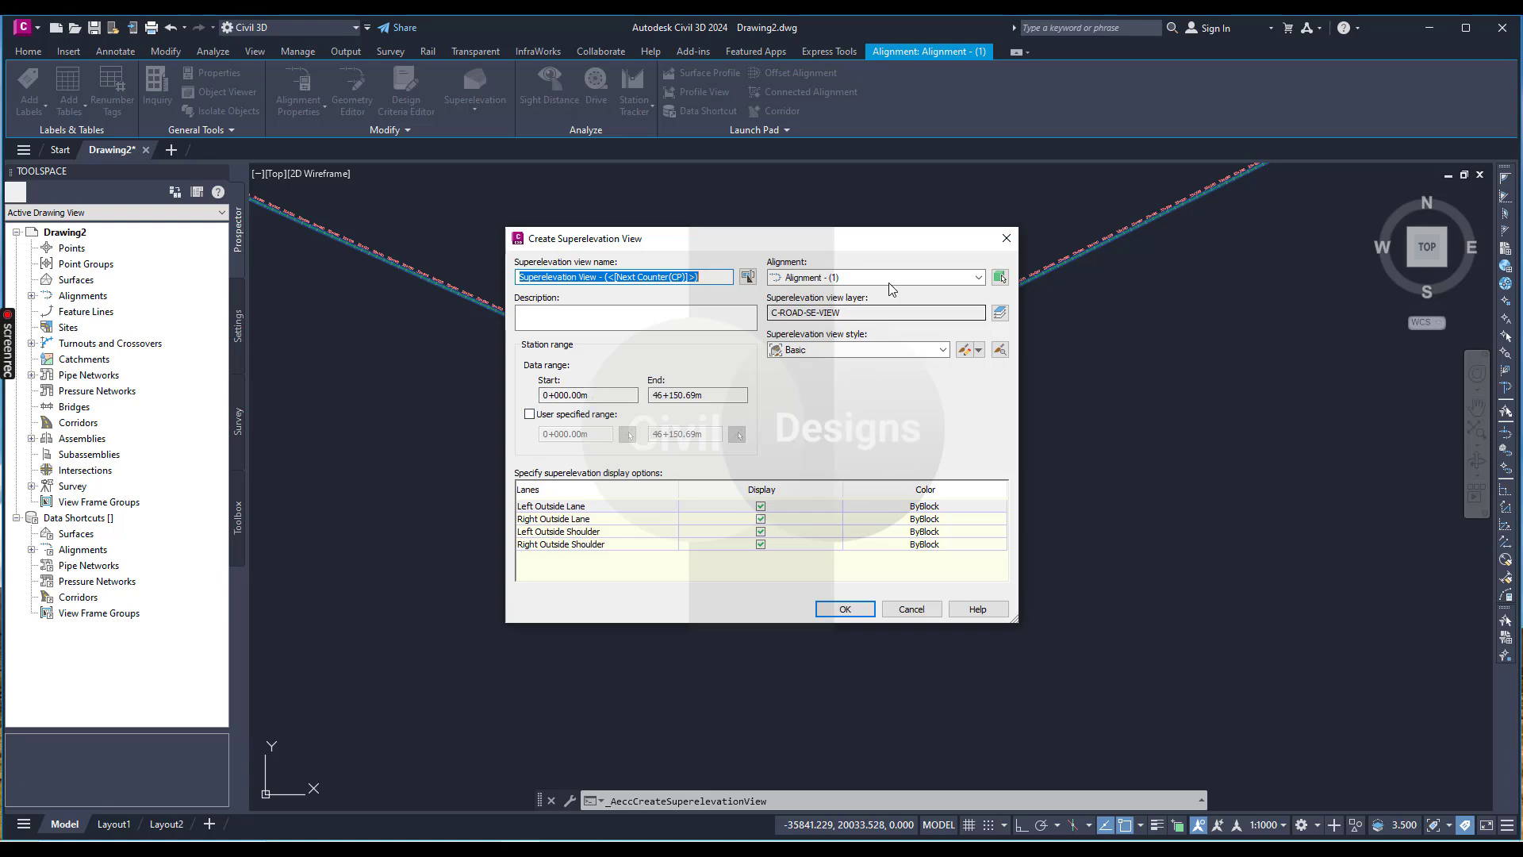
pyautogui.press('Escape')
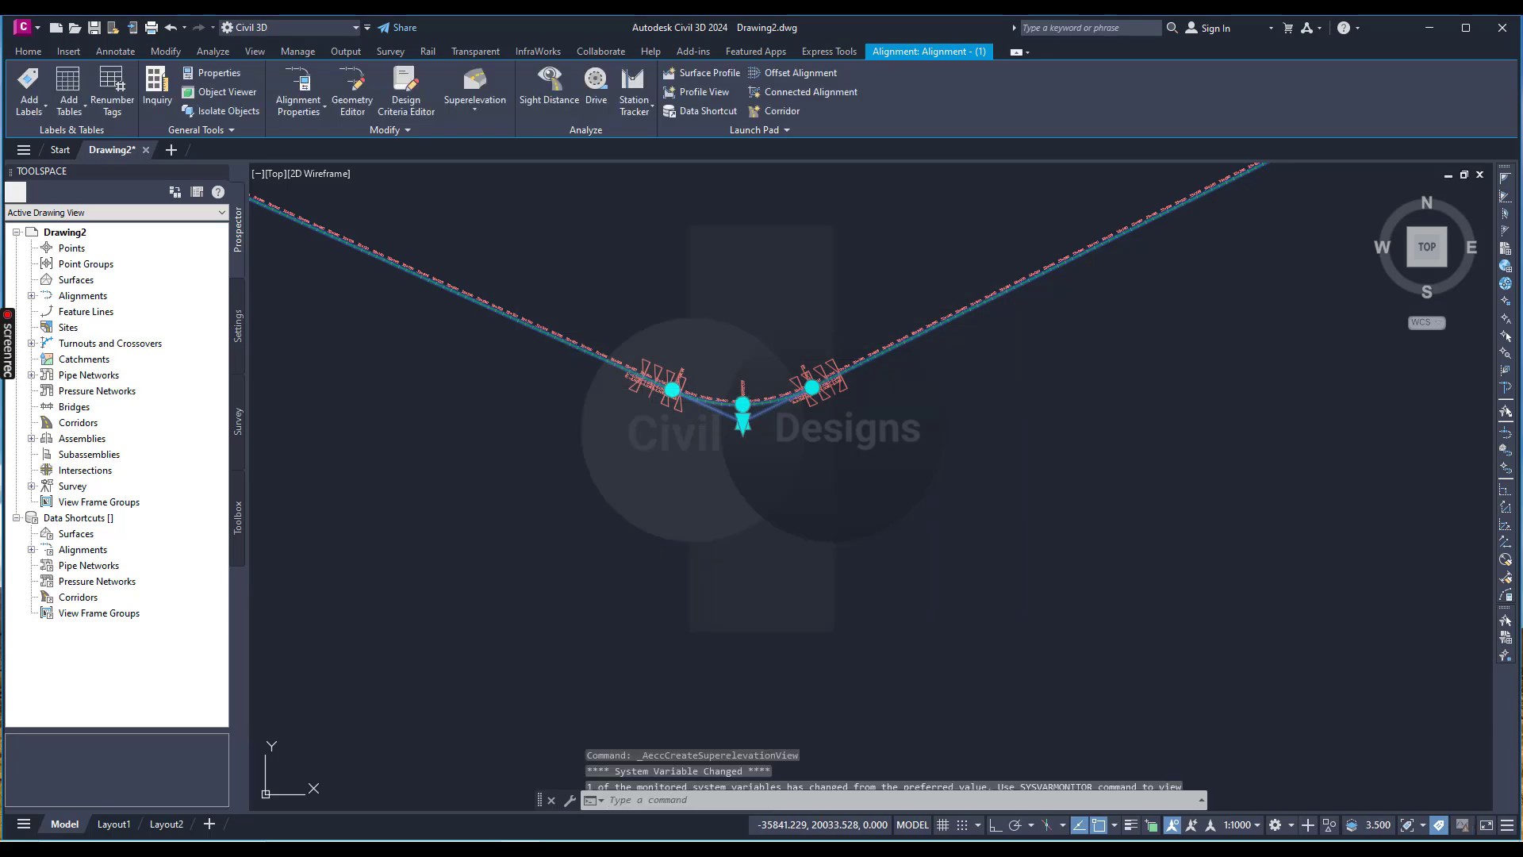
pyautogui.scroll(-8, 740, 425)
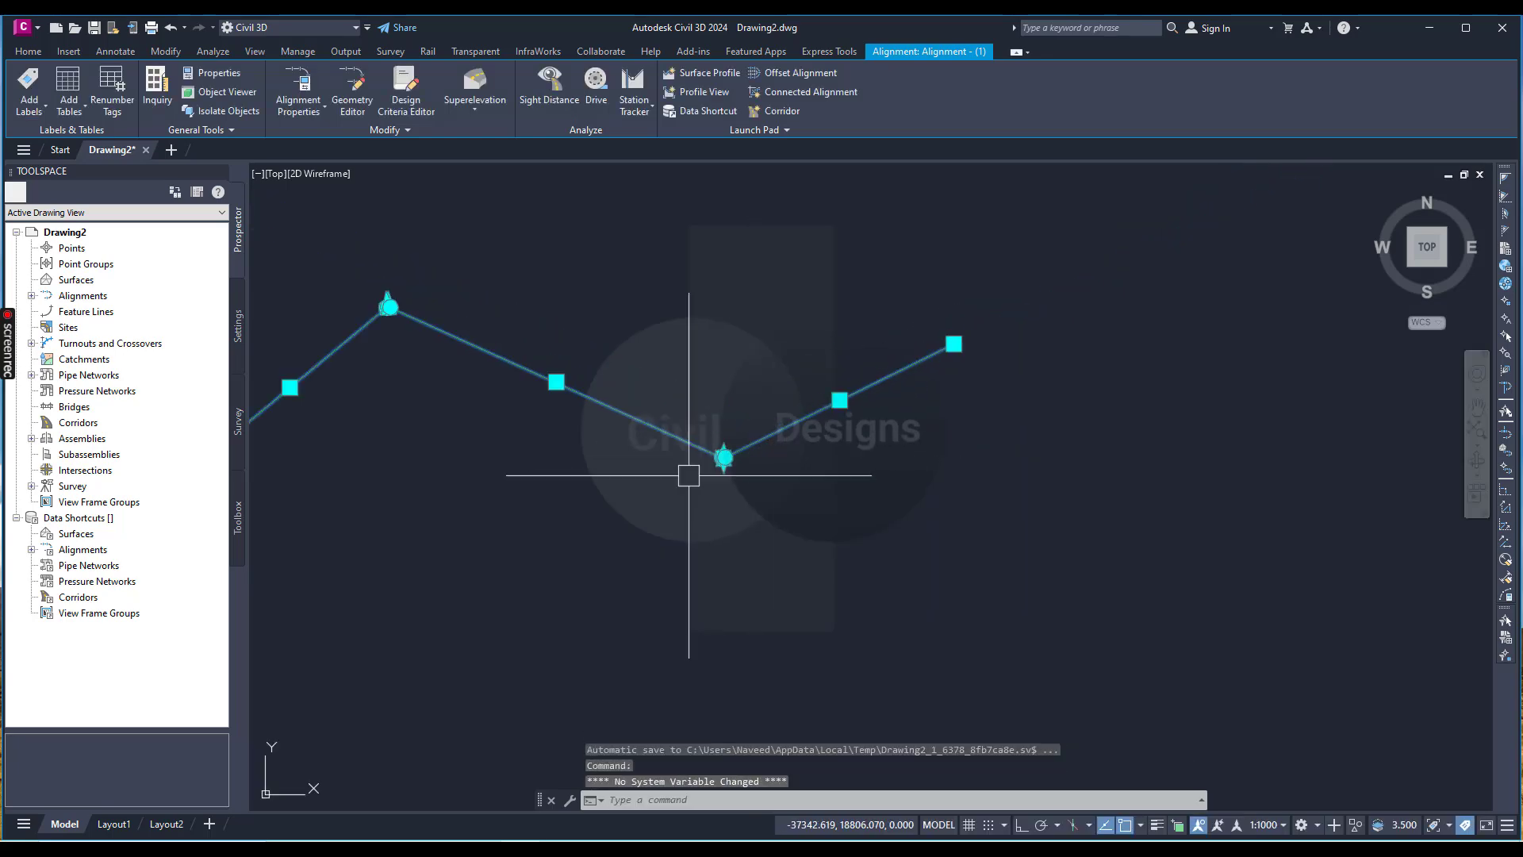
pyautogui.press('Escape')
# - Set up a superelevation view of the alignment around the first curve with a user-specified range from 13+100 to 13+500
pyautogui.scroll(8, 561, 425)
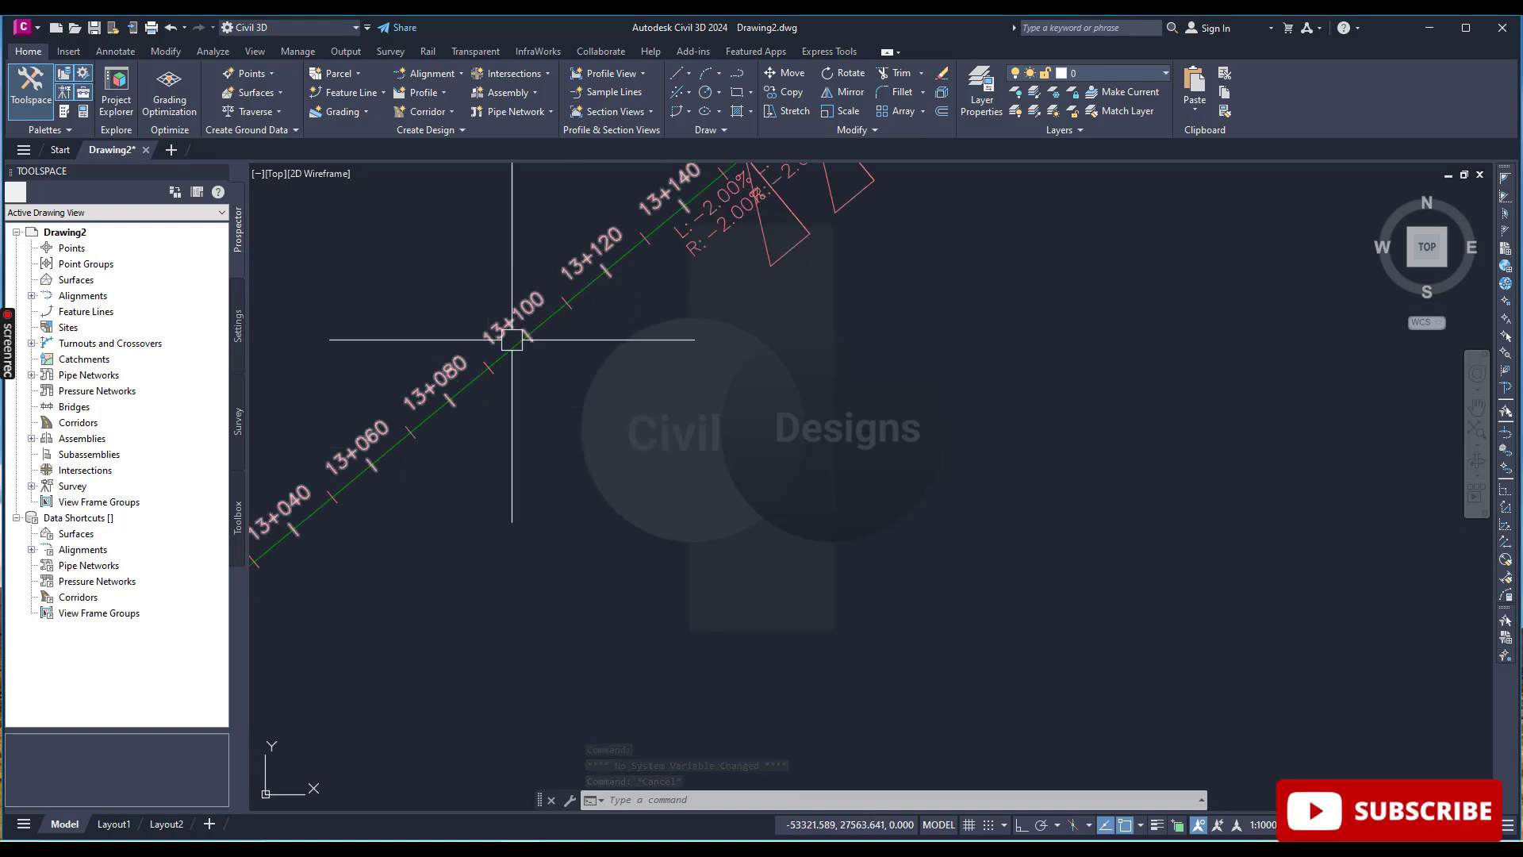
pyautogui.scroll(-5, 507, 341)
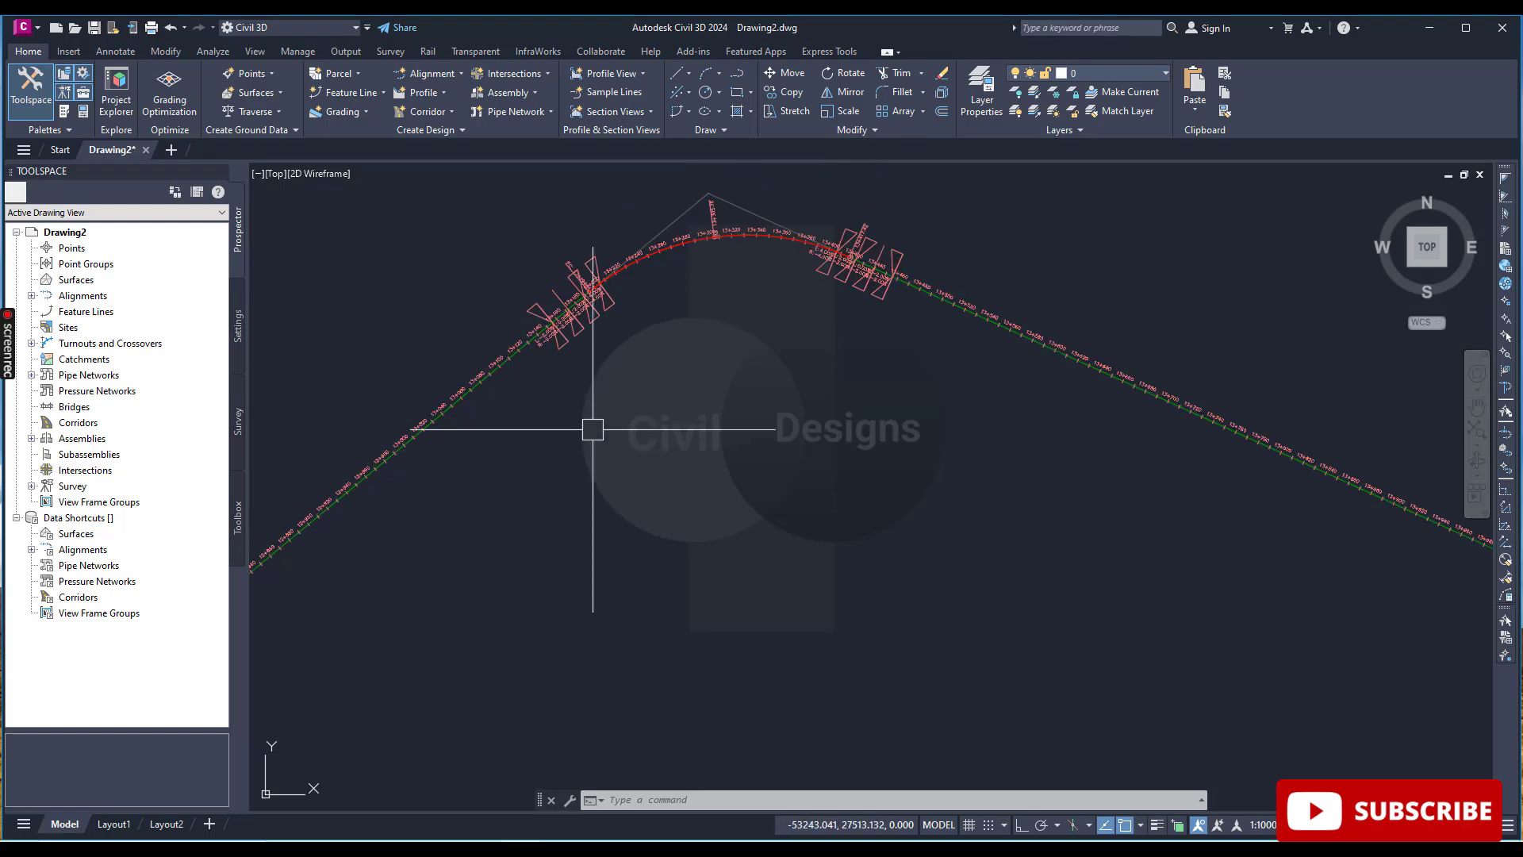
pyautogui.scroll(5, 878, 273)
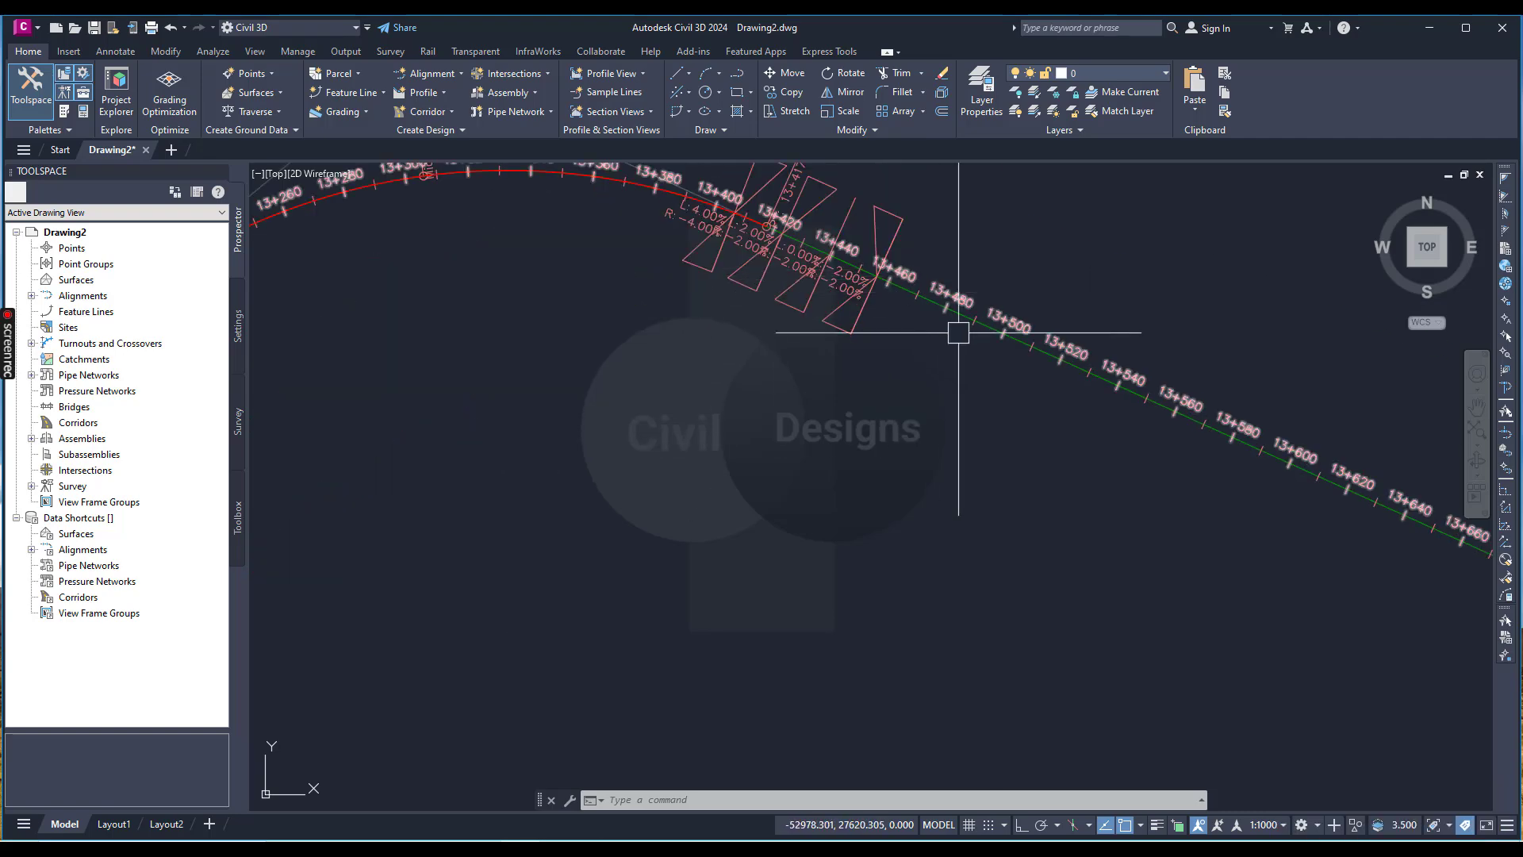
pyautogui.scroll(-1, 1029, 336)
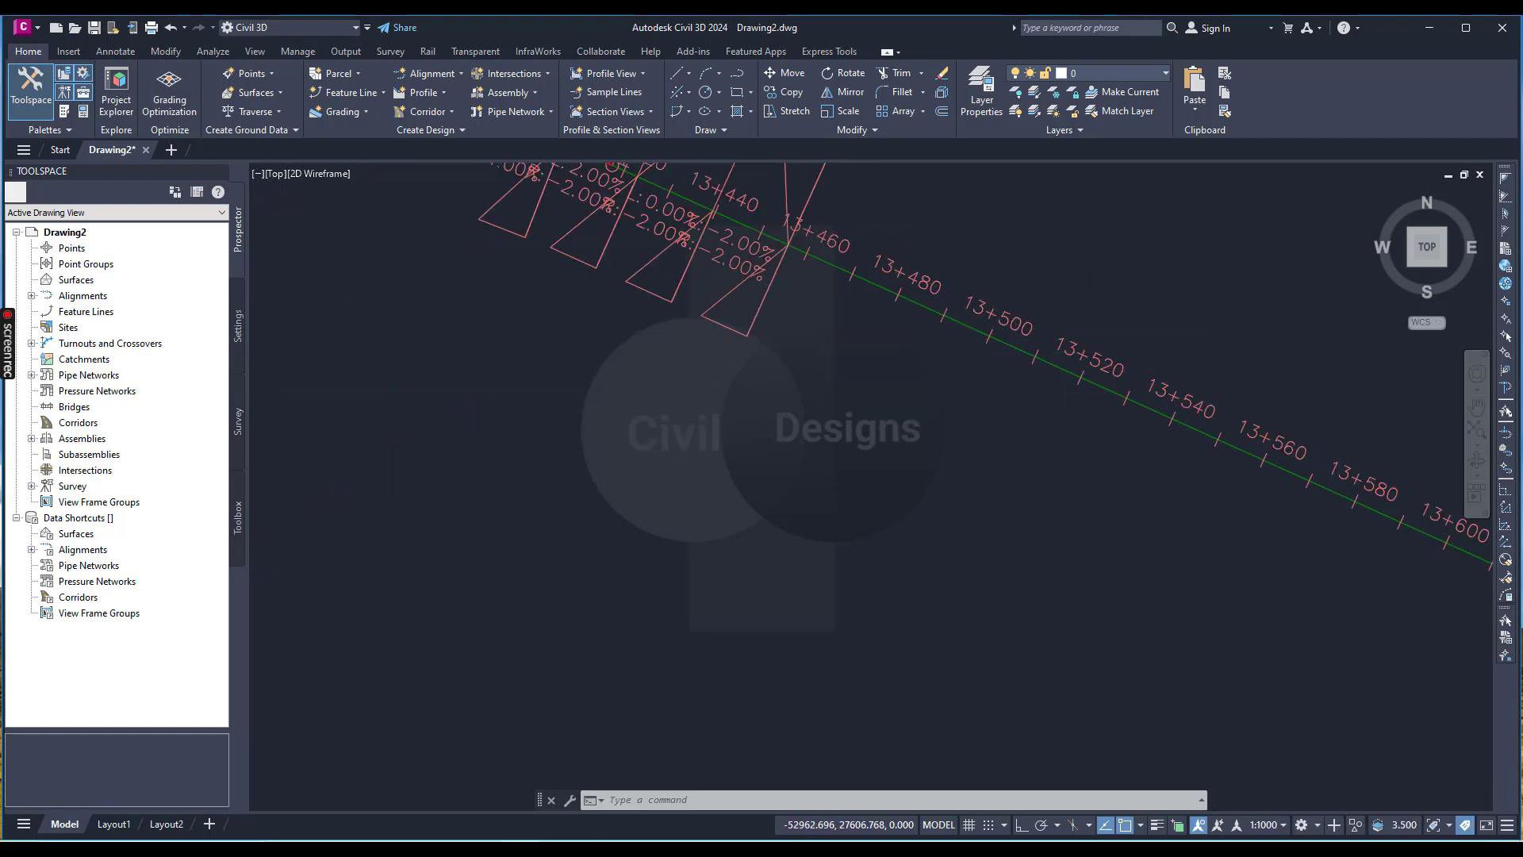
pyautogui.scroll(-1, 983, 397)
pyautogui.scroll(6, 656, 269)
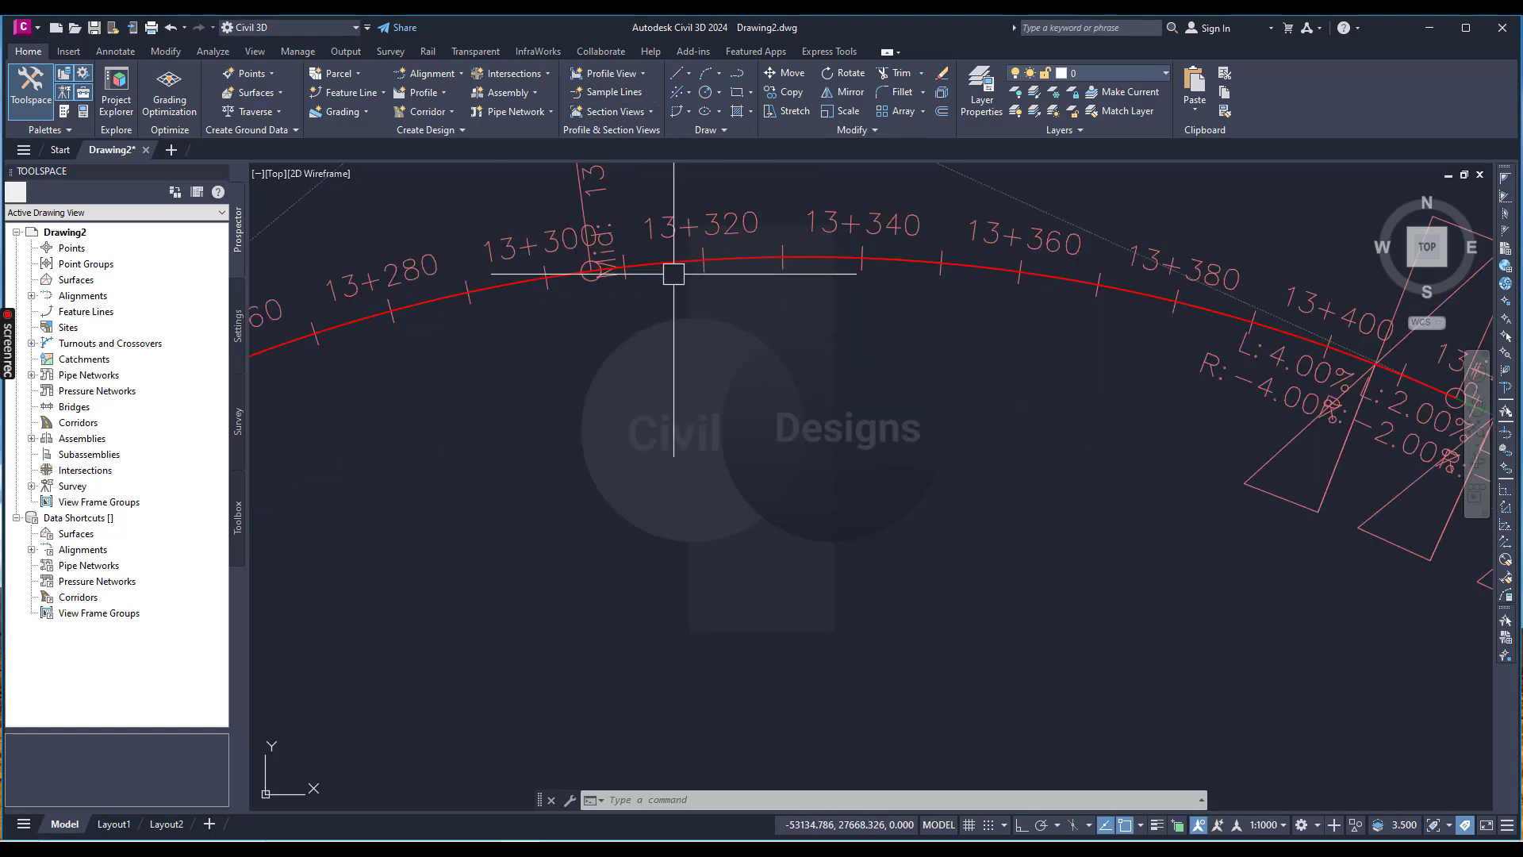
pyautogui.click(663, 259)
pyautogui.click(459, 111)
pyautogui.click(493, 205)
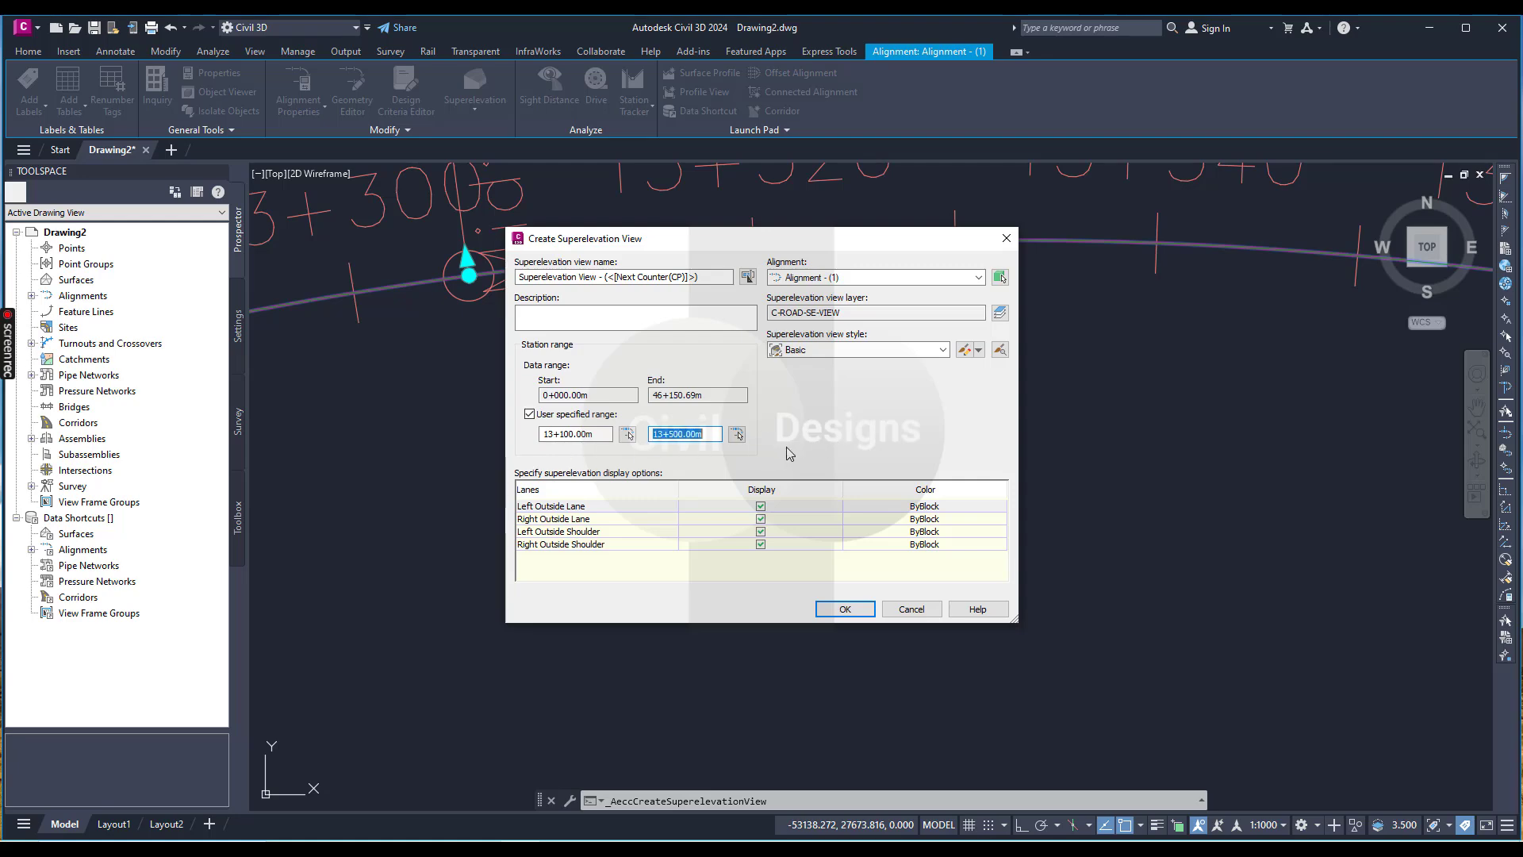
pyautogui.click(843, 608)
# - Place the superelevation view in the empty area to the right of the first curve, above the alignment
pyautogui.scroll(-5, 612, 442)
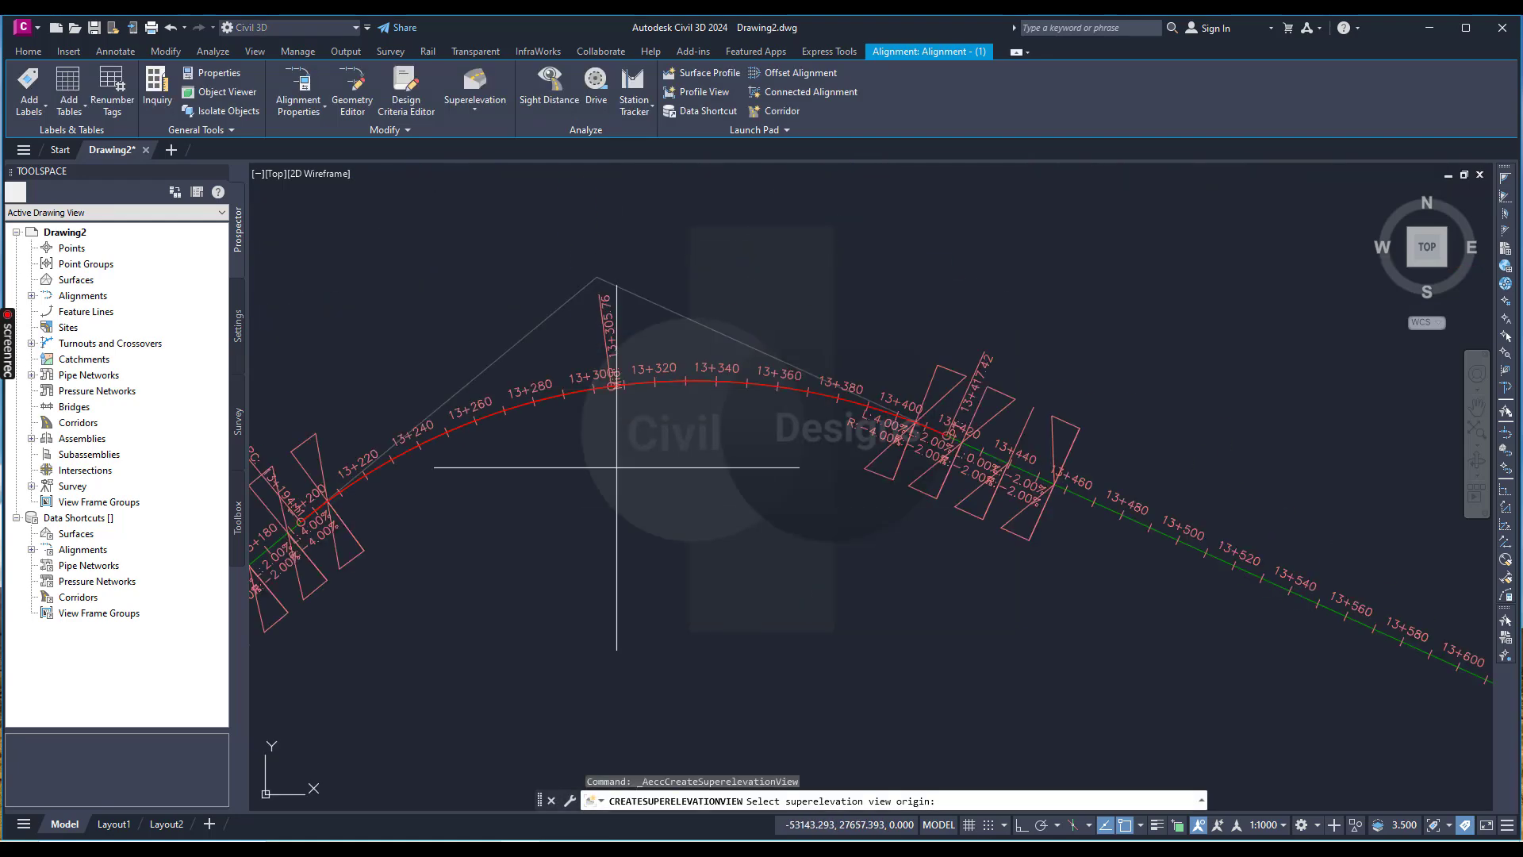
pyautogui.scroll(-2, 600, 472)
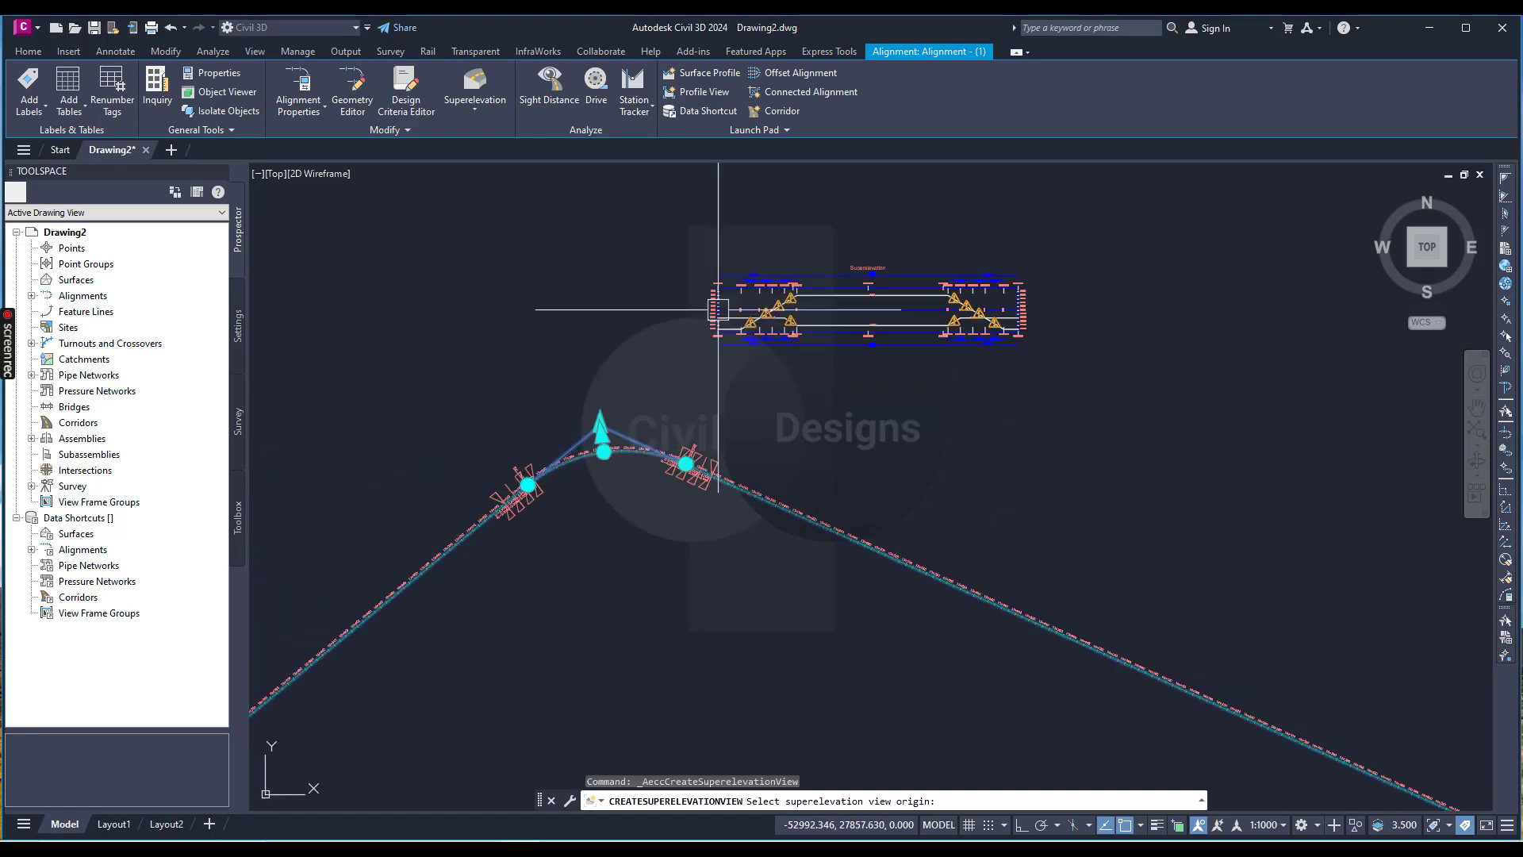
pyautogui.click(880, 373)
pyautogui.press('Escape')
# - Examine the slope scale, critical stations, transition regions and lane slope labels in the superelevation view
pyautogui.scroll(5, 885, 304)
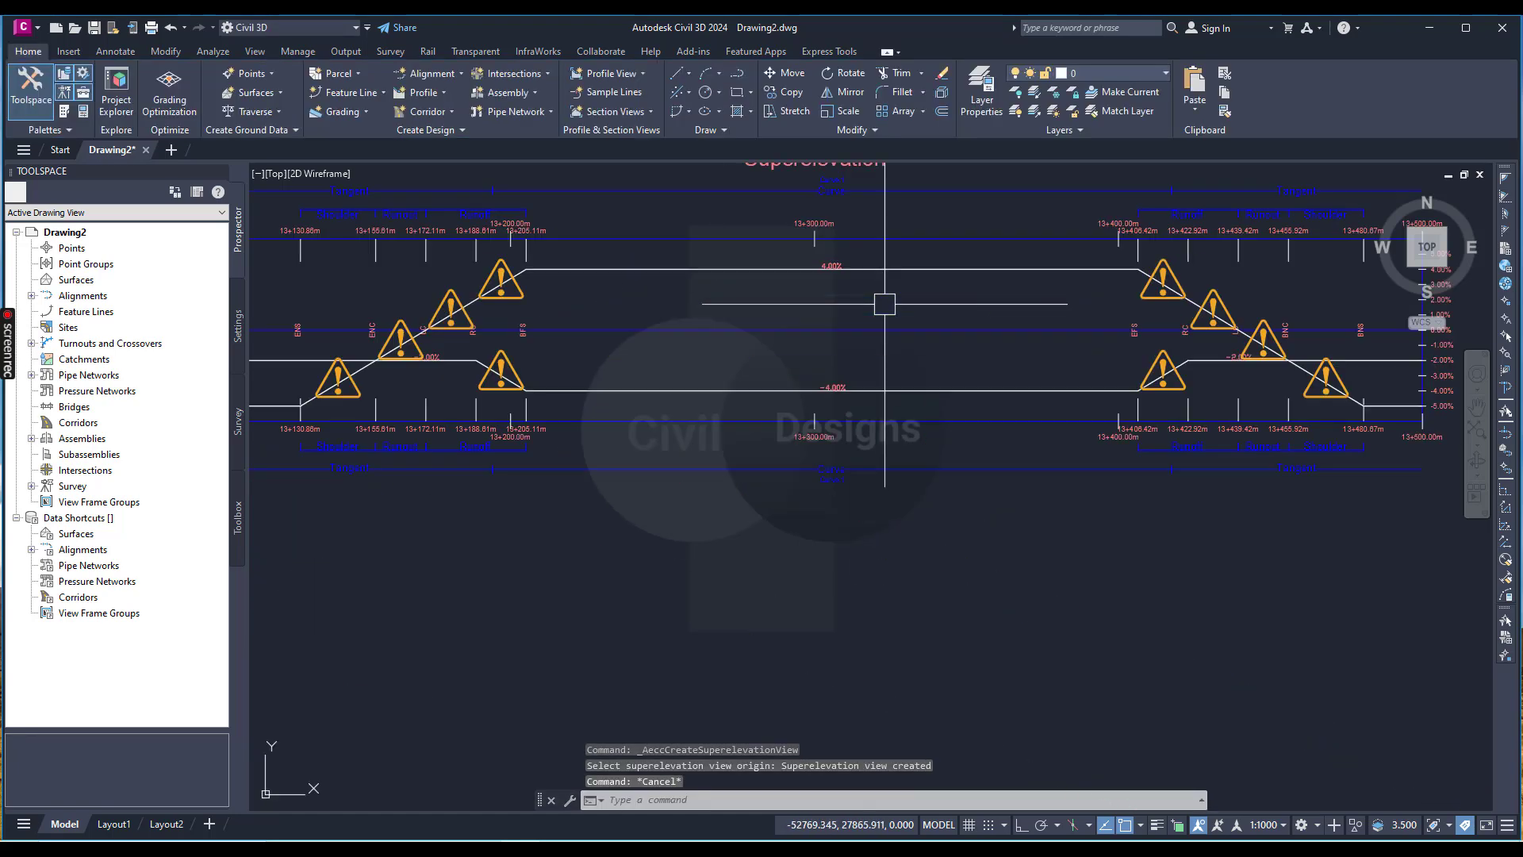
pyautogui.scroll(-2, 817, 408)
pyautogui.scroll(6, 435, 334)
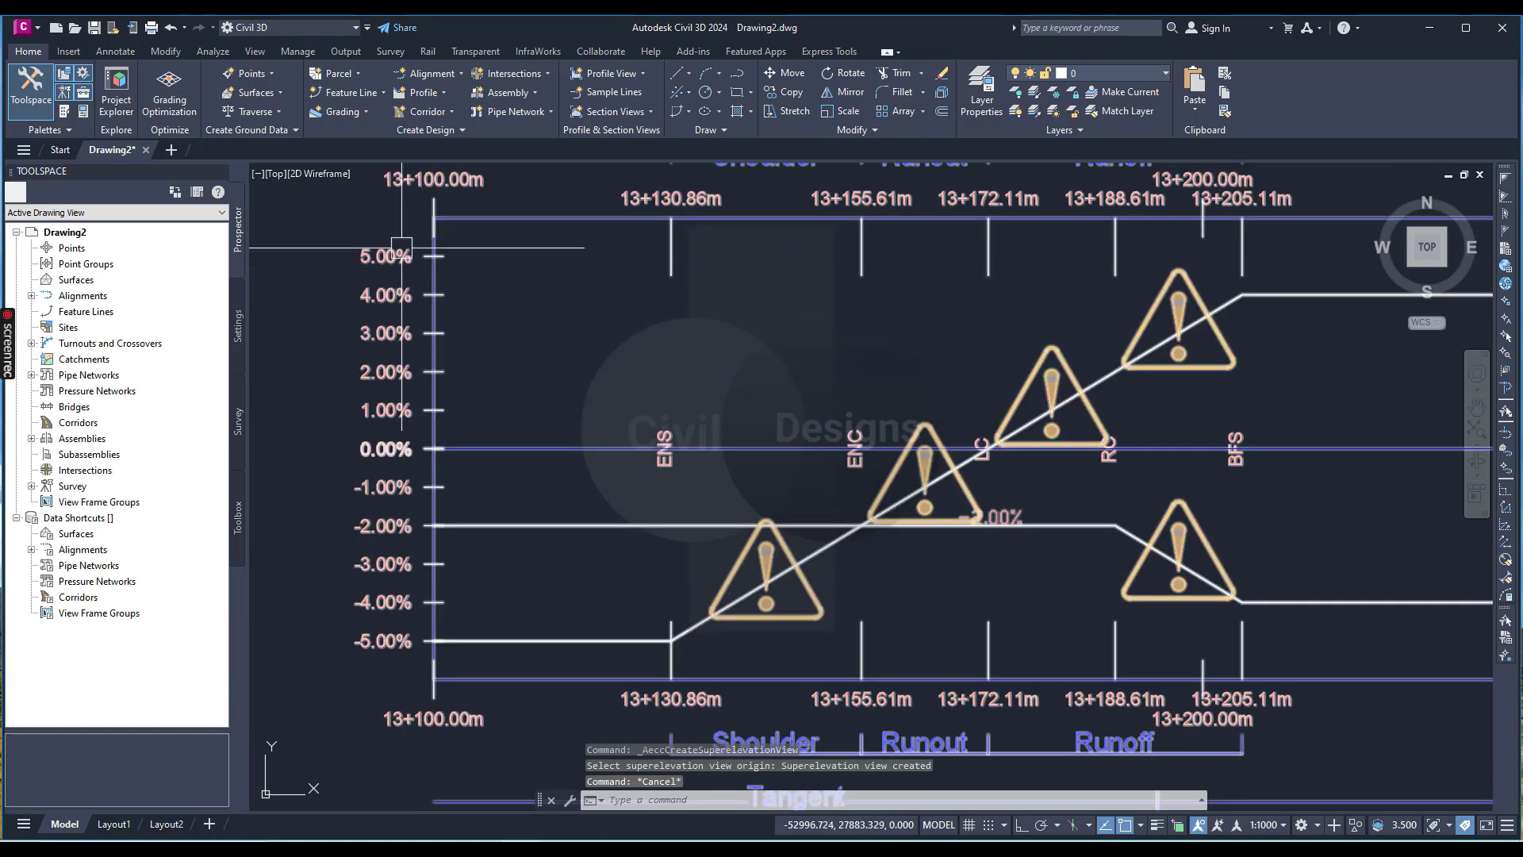
pyautogui.scroll(-8, 407, 571)
pyautogui.scroll(3, 773, 558)
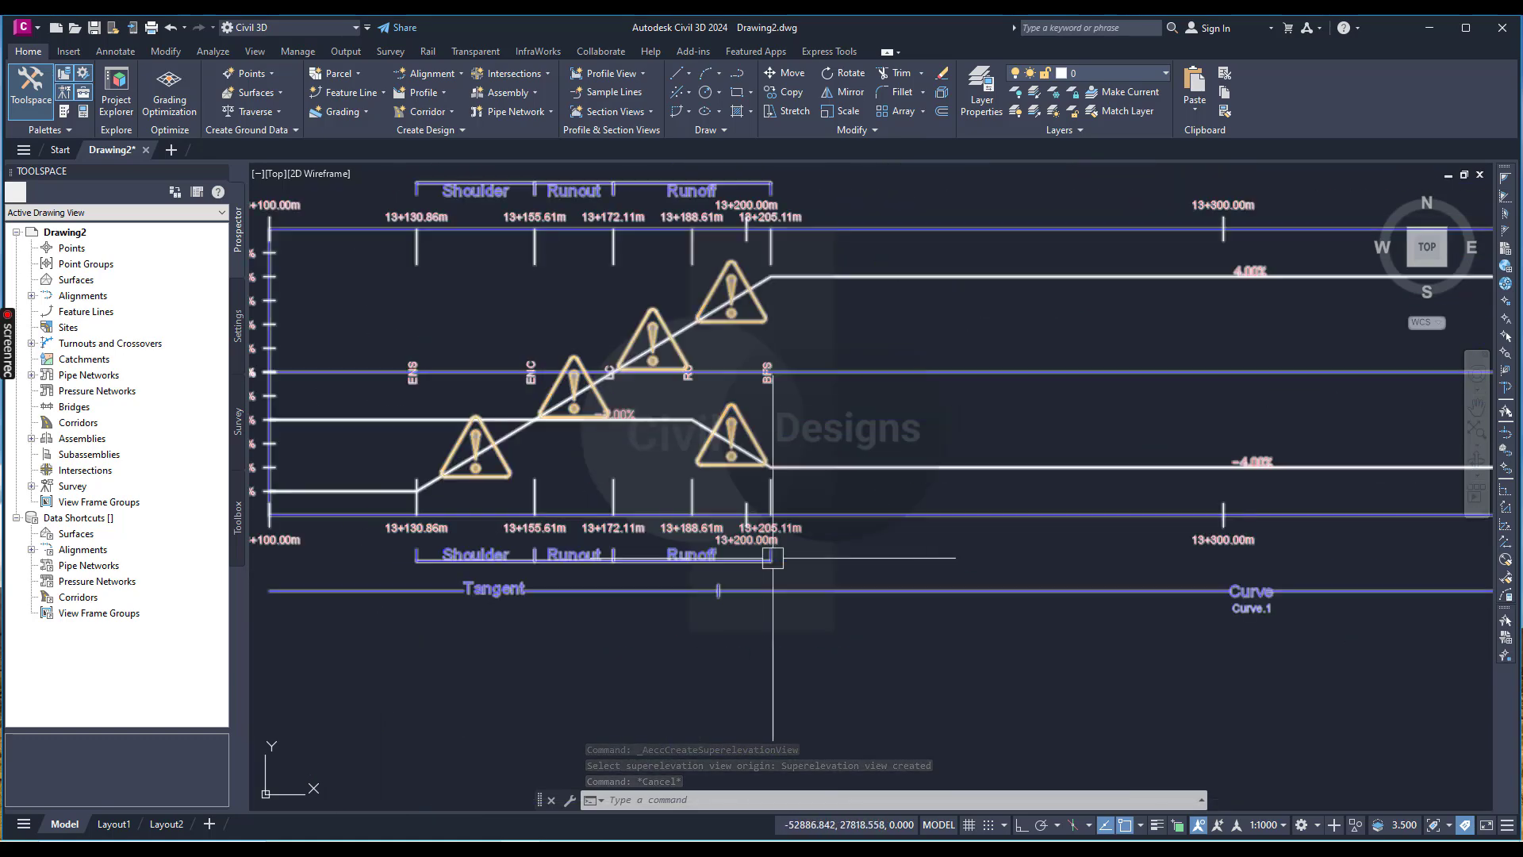
pyautogui.scroll(2, 647, 541)
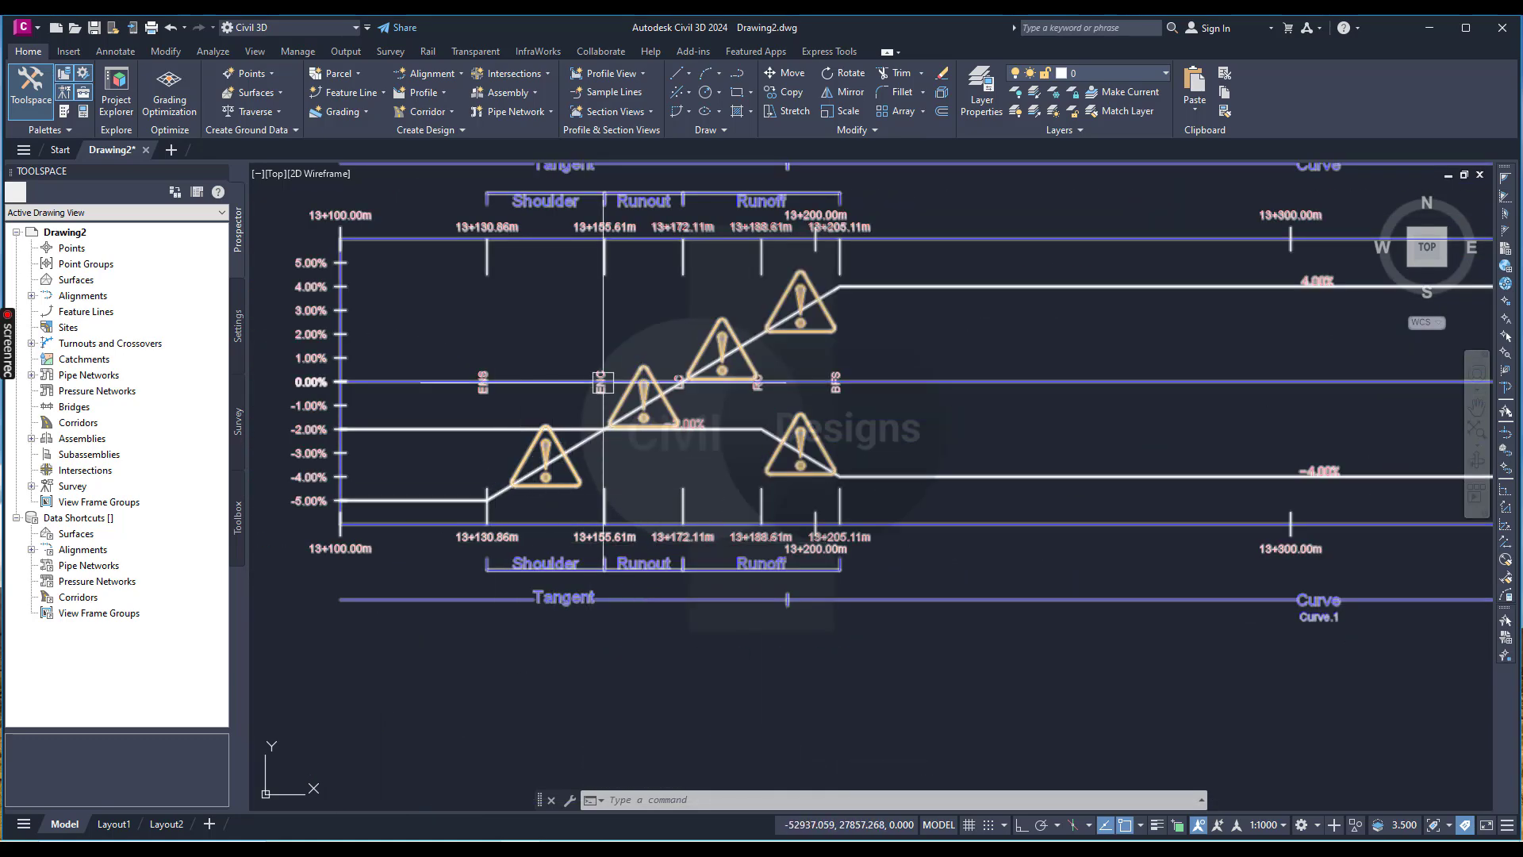
pyautogui.scroll(-1, 550, 527)
pyautogui.scroll(2, 537, 598)
pyautogui.scroll(-5, 780, 558)
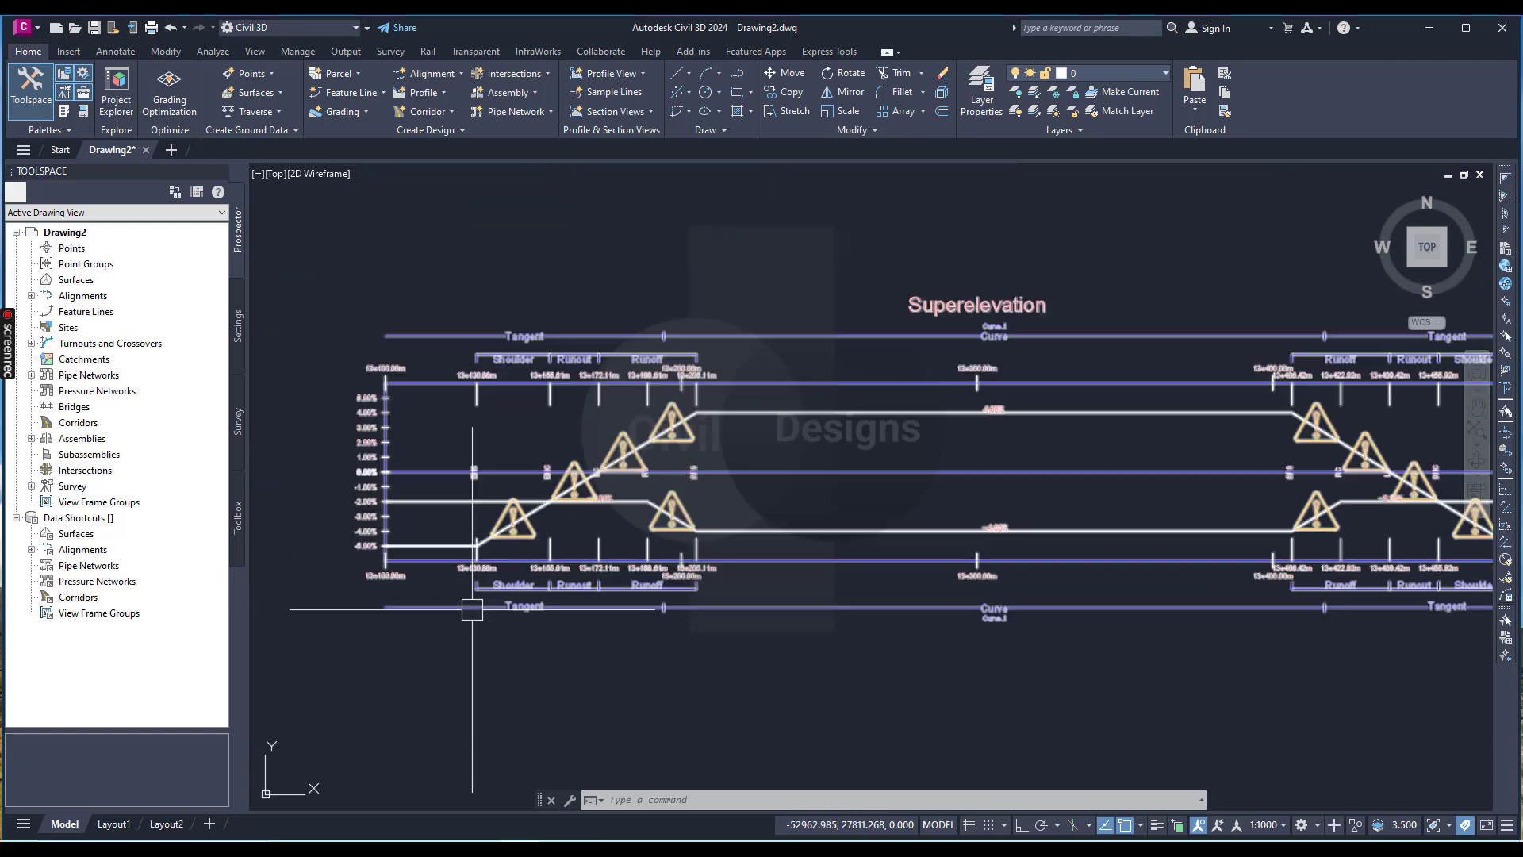
pyautogui.scroll(-1, 918, 466)
pyautogui.scroll(7, 1032, 476)
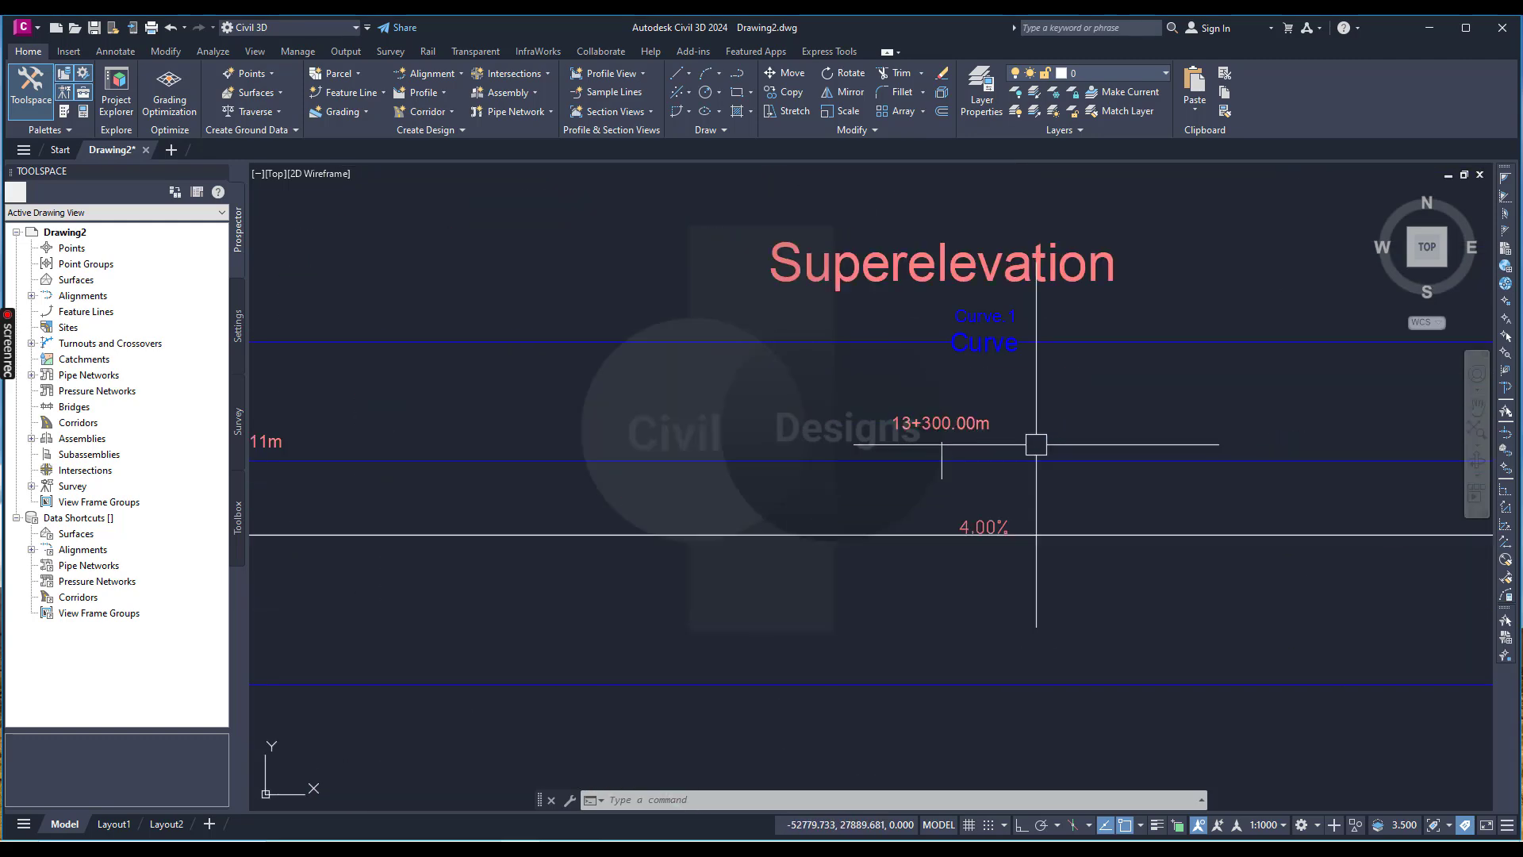
pyautogui.scroll(-4, 1024, 476)
pyautogui.scroll(5, 1043, 512)
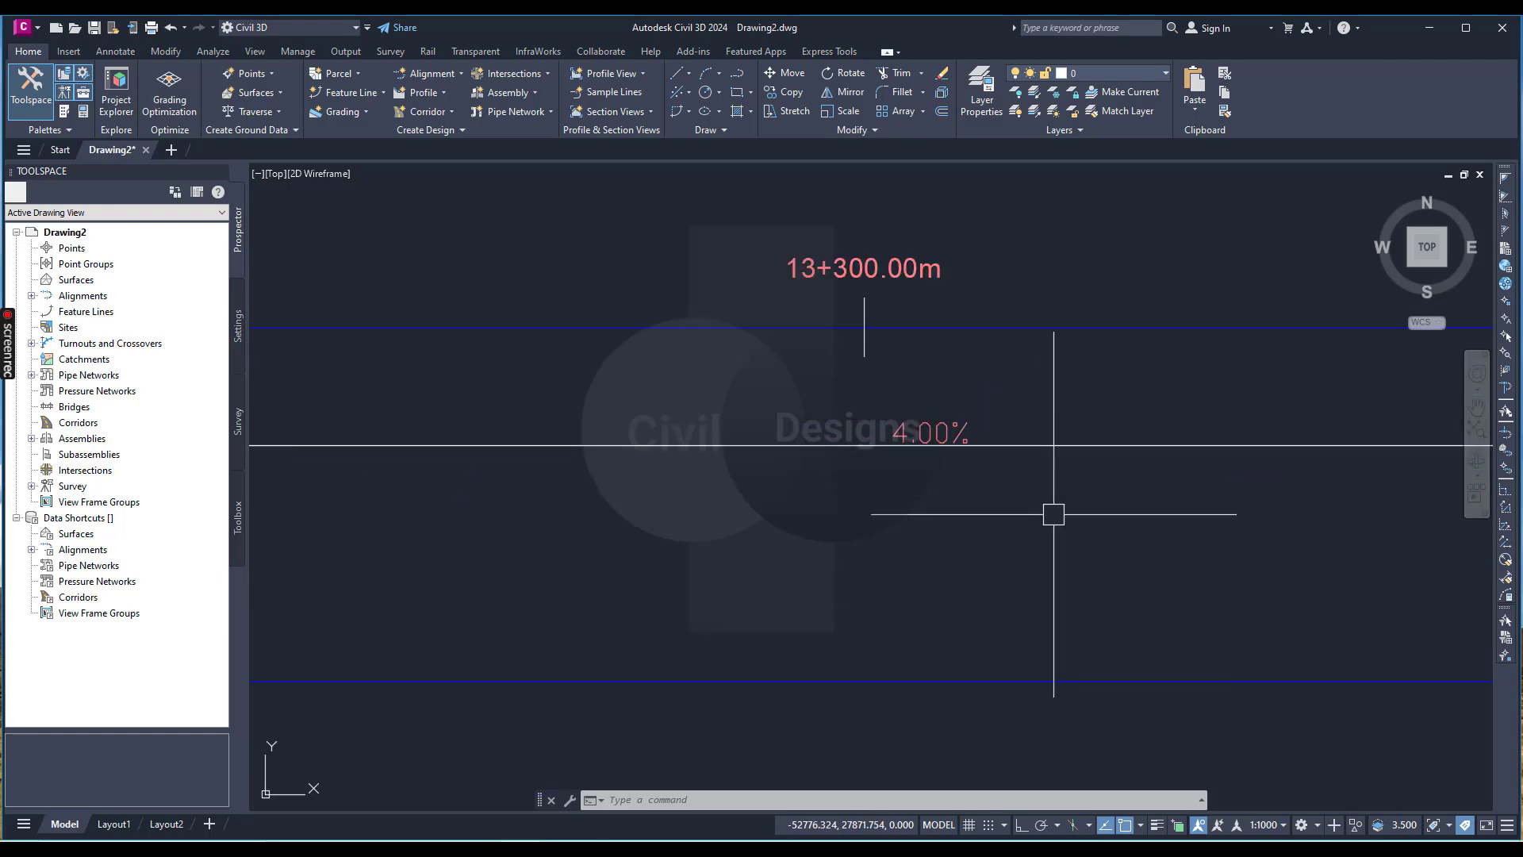
# - Regenerate the drawing to refresh the warning symbols along the lane slope lines in the superelevation view
pyautogui.scroll(-3, 955, 460)
pyautogui.scroll(-3, 1031, 460)
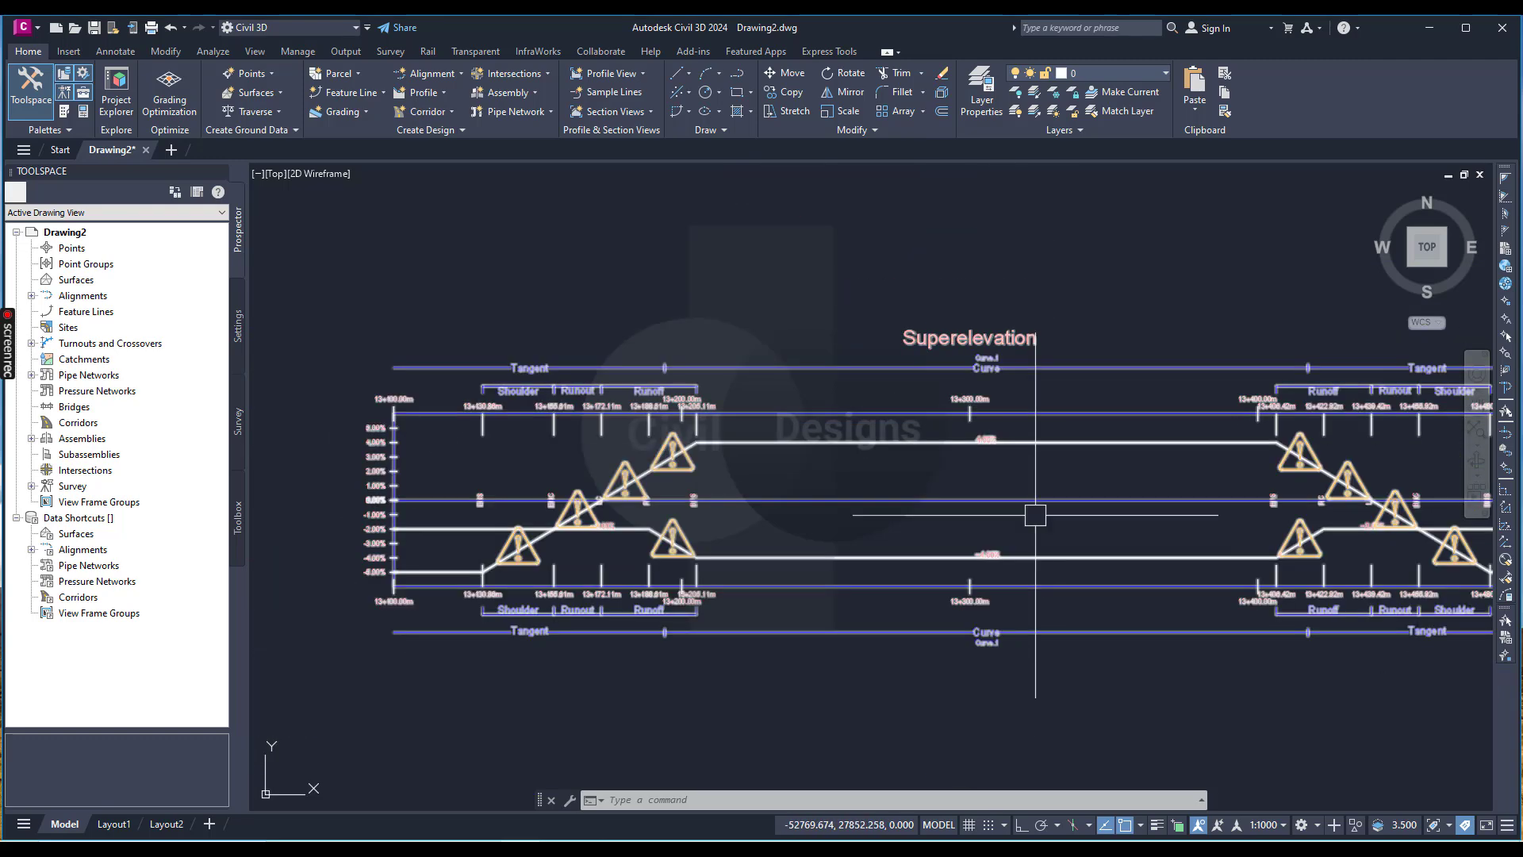
pyautogui.scroll(5, 1003, 562)
pyautogui.scroll(-5, 996, 563)
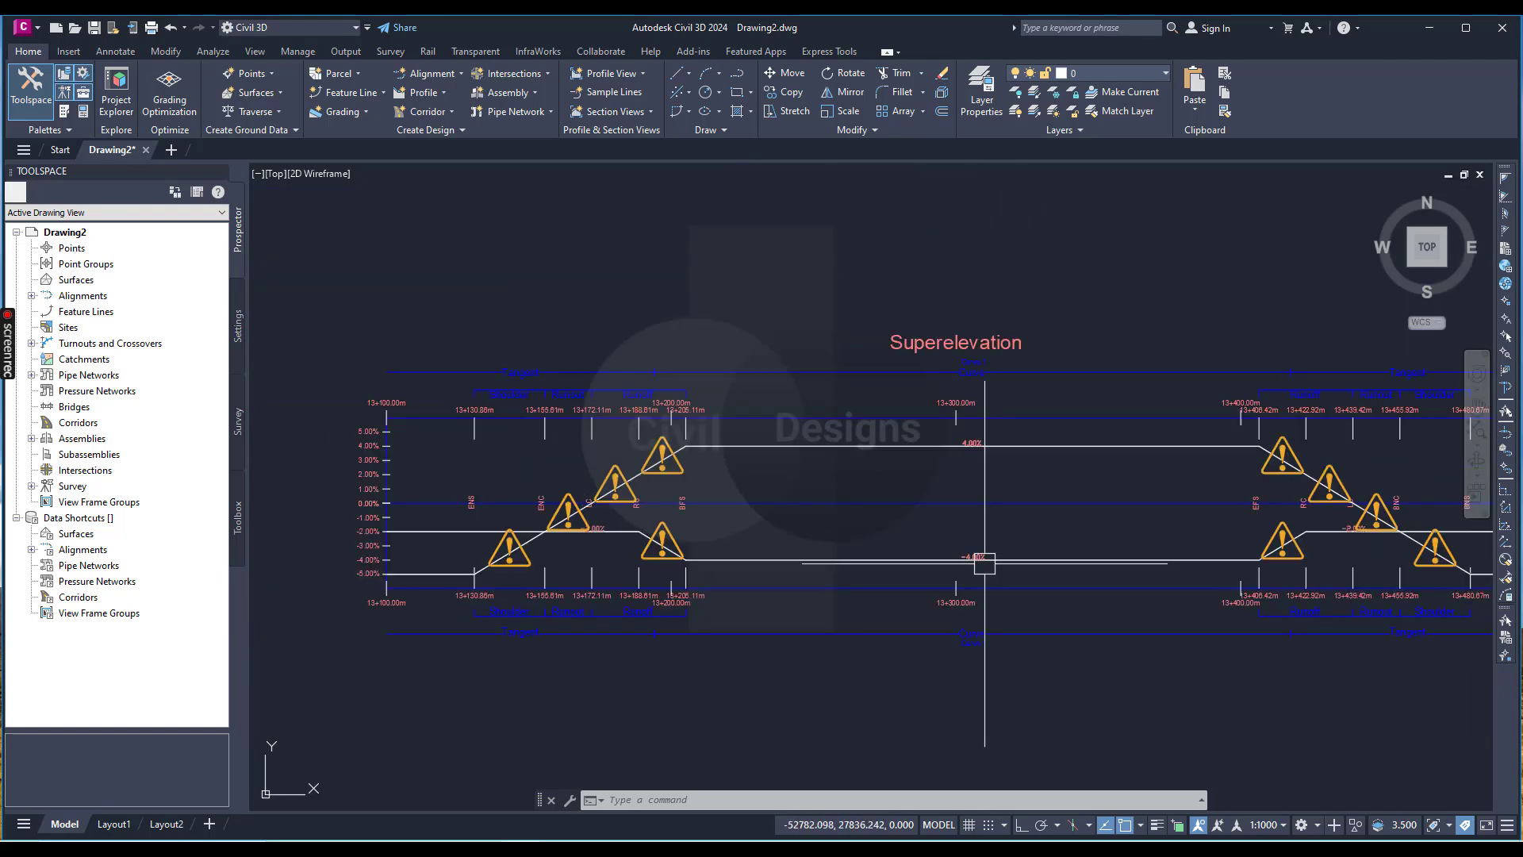
pyautogui.scroll(5, 736, 571)
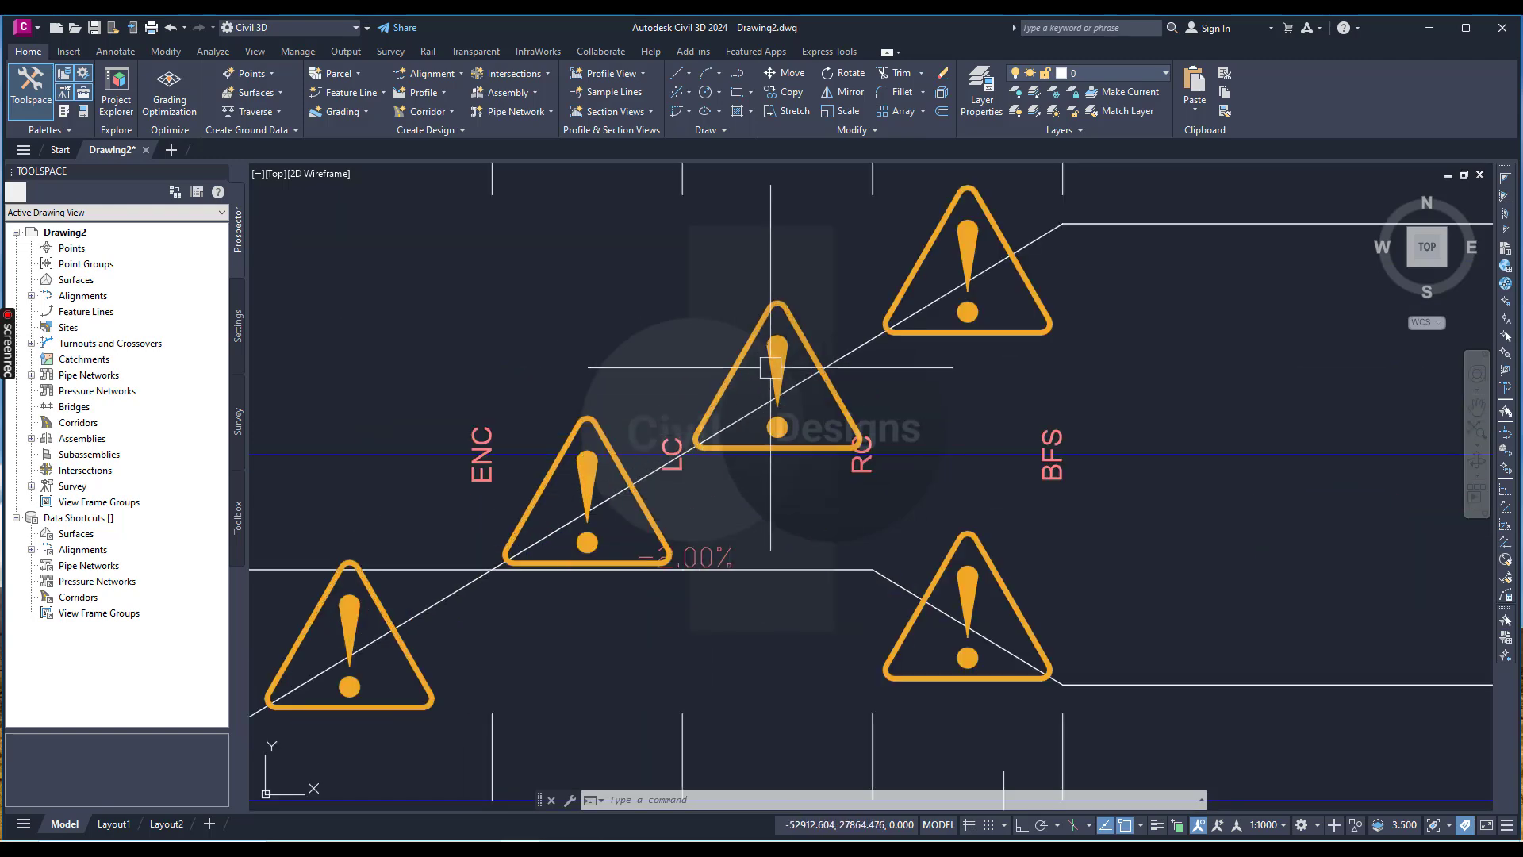
pyautogui.click(778, 317)
pyautogui.press('Escape')
pyautogui.press('Escape')
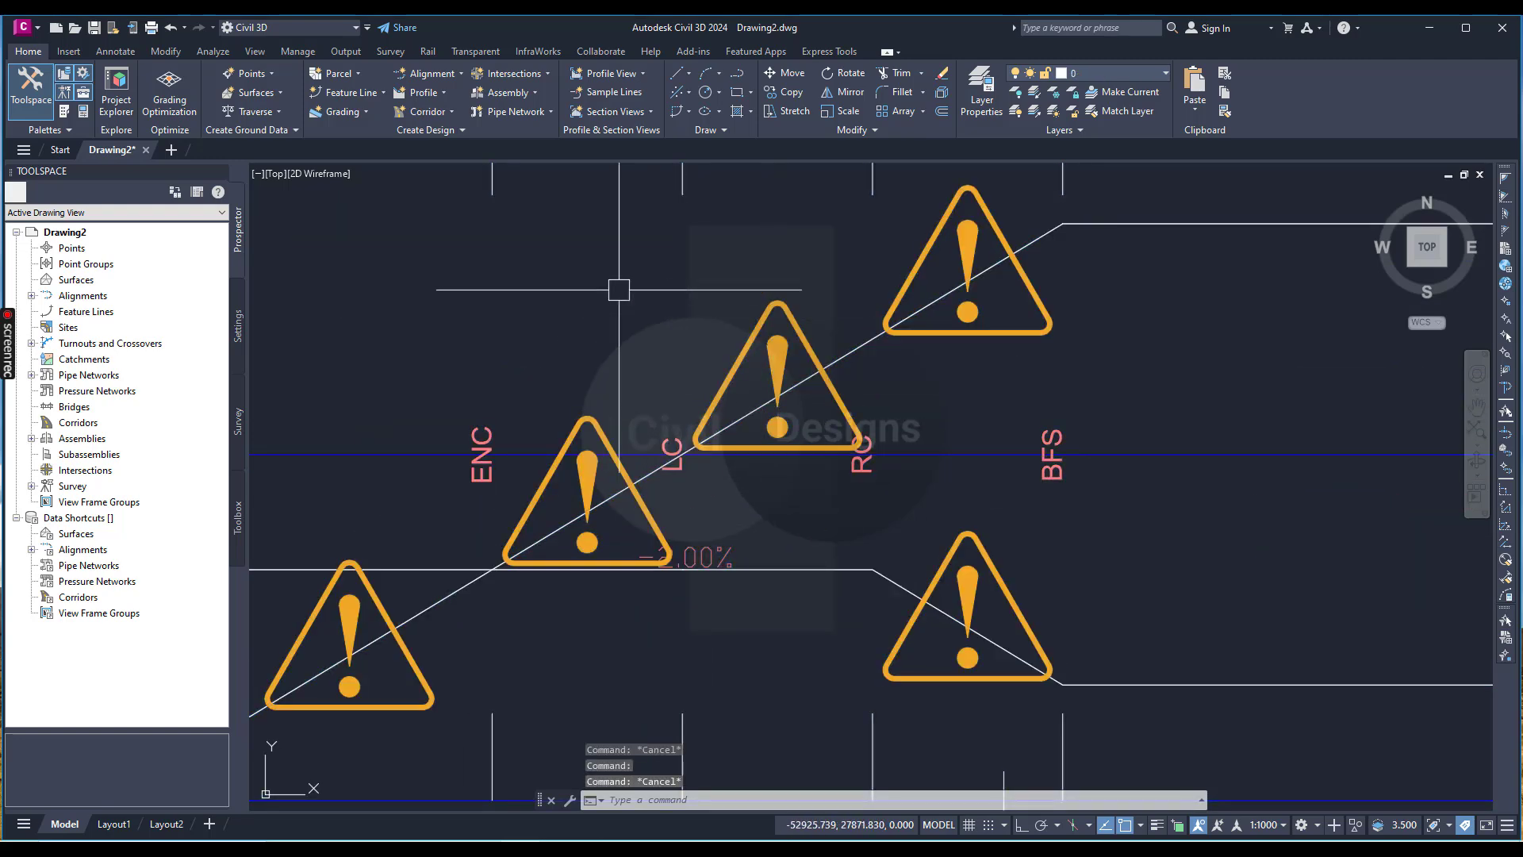
pyautogui.write('regre')
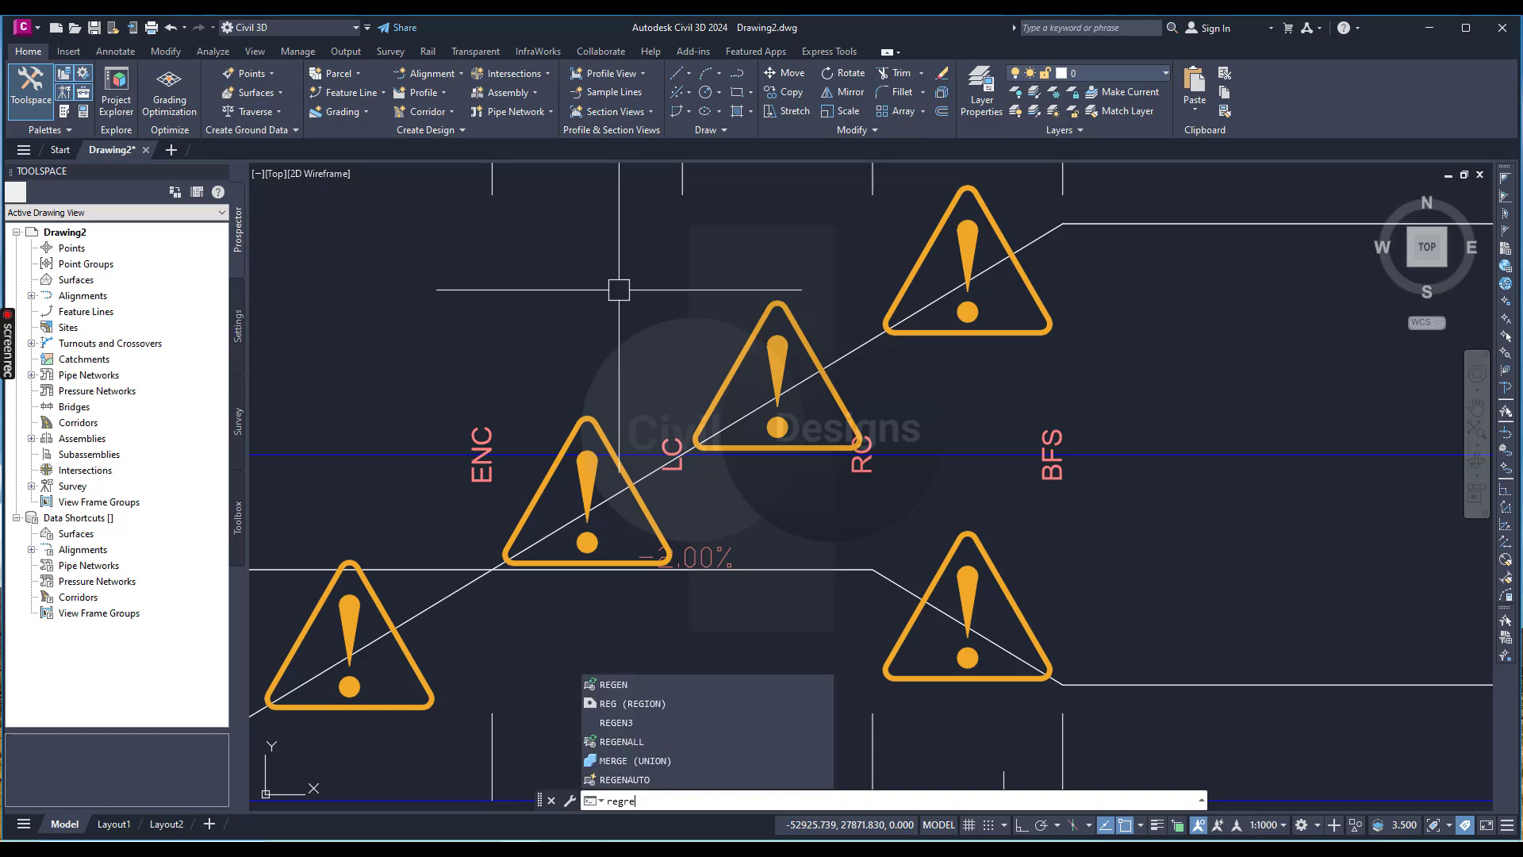
pyautogui.click(622, 681)
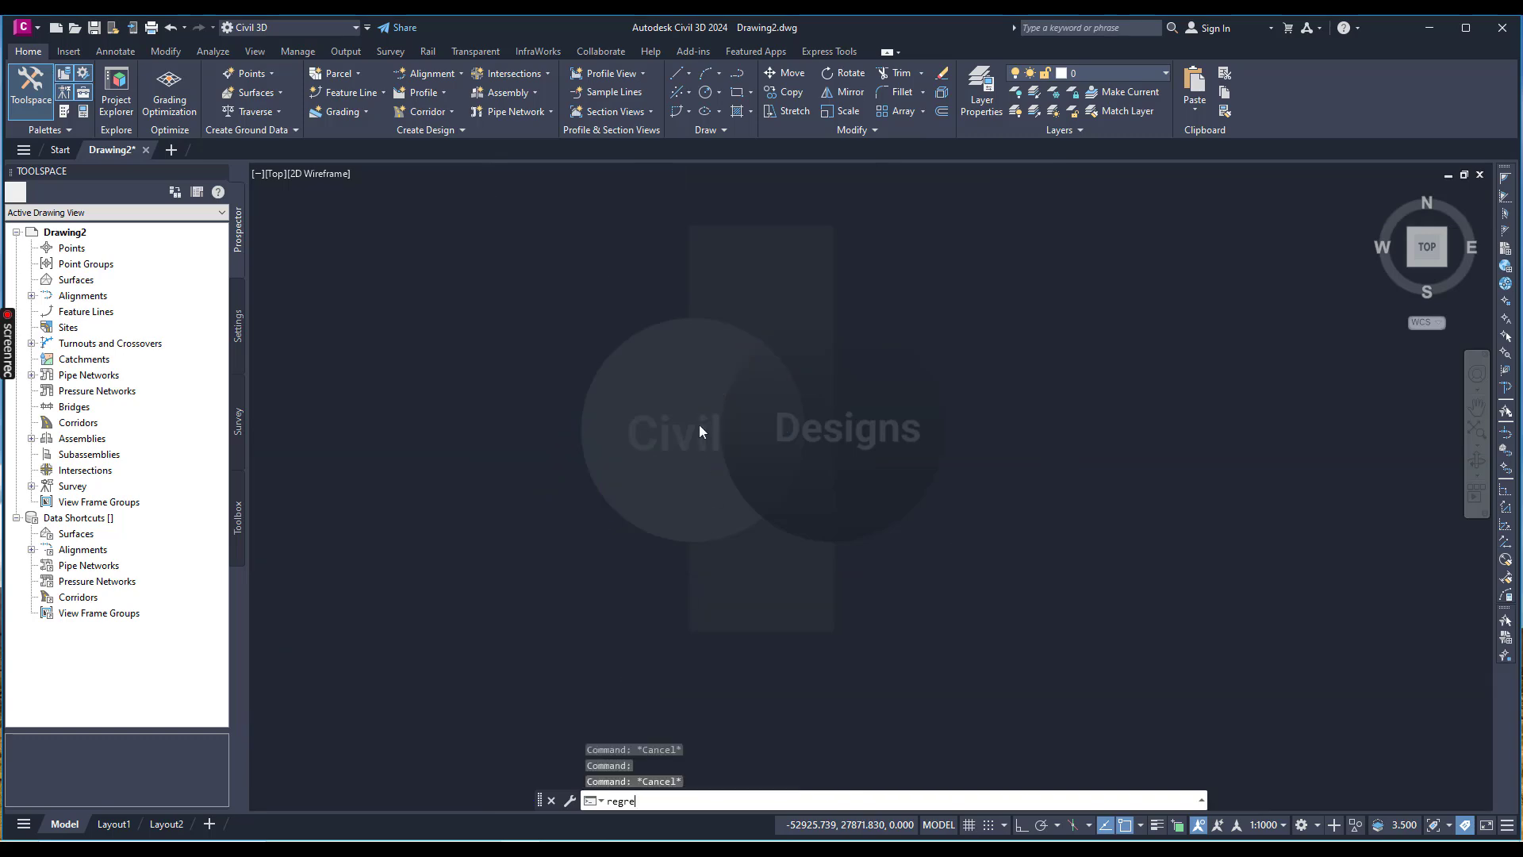
pyautogui.scroll(-5, 598, 422)
pyautogui.press('Escape')
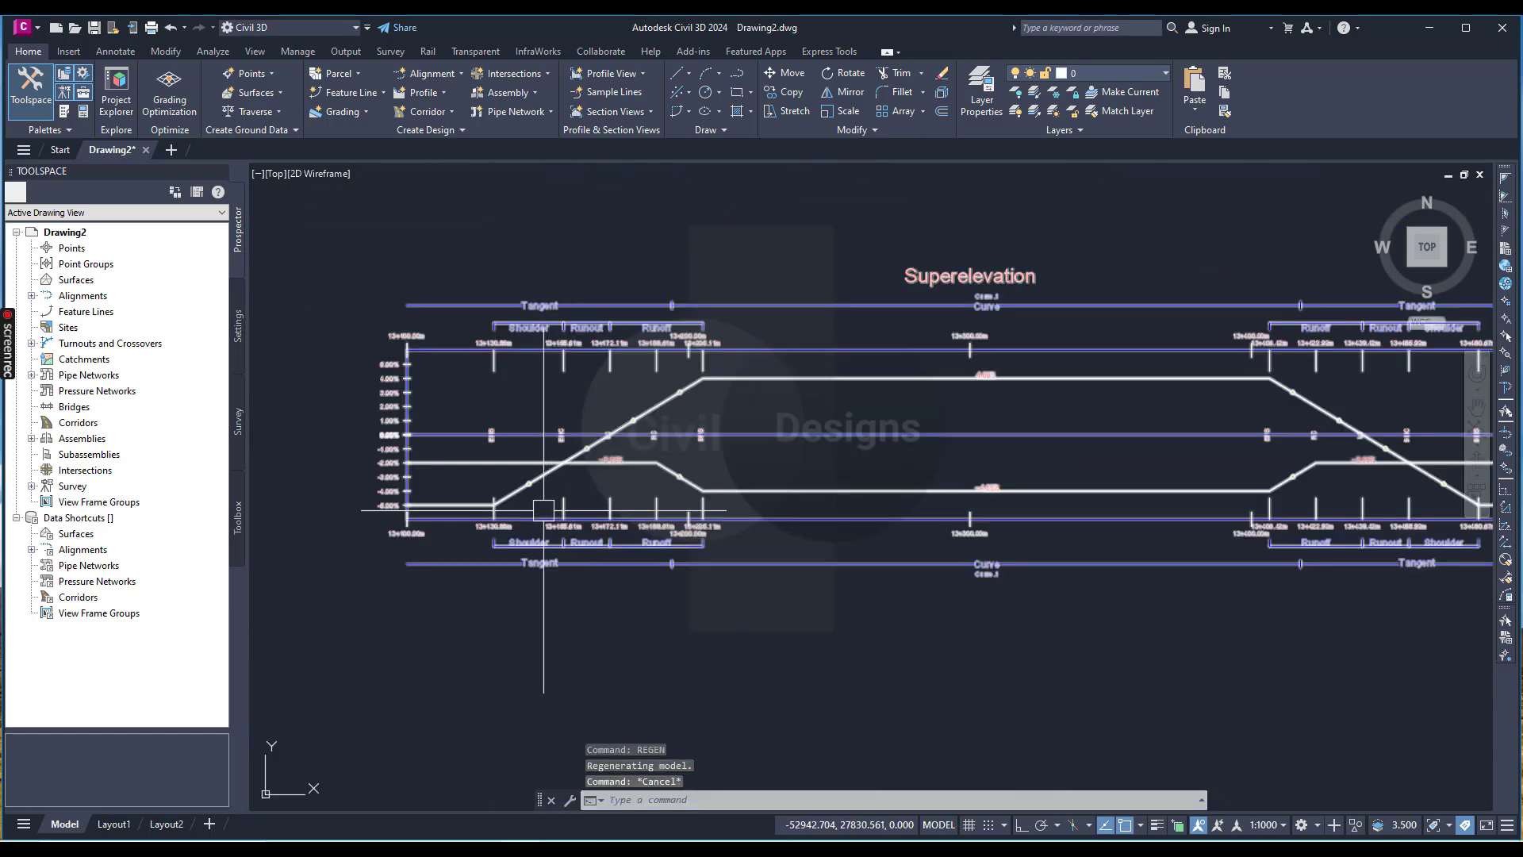
# - Move the RC critical station in the superelevation view's first transition region back to 13+184.24
pyautogui.scroll(5, 679, 364)
pyautogui.click(603, 315)
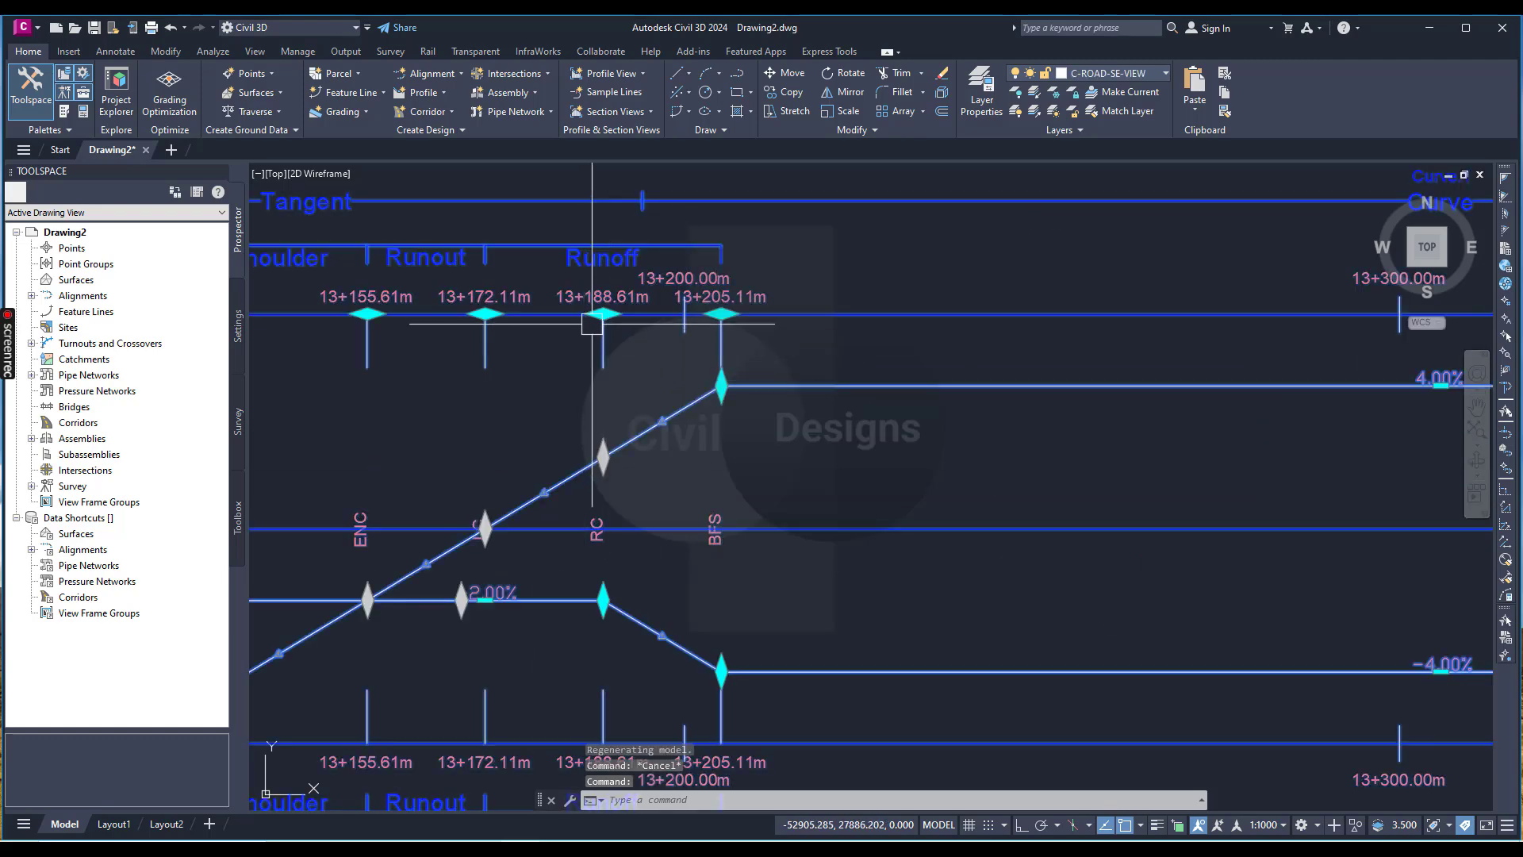
pyautogui.scroll(5, 603, 315)
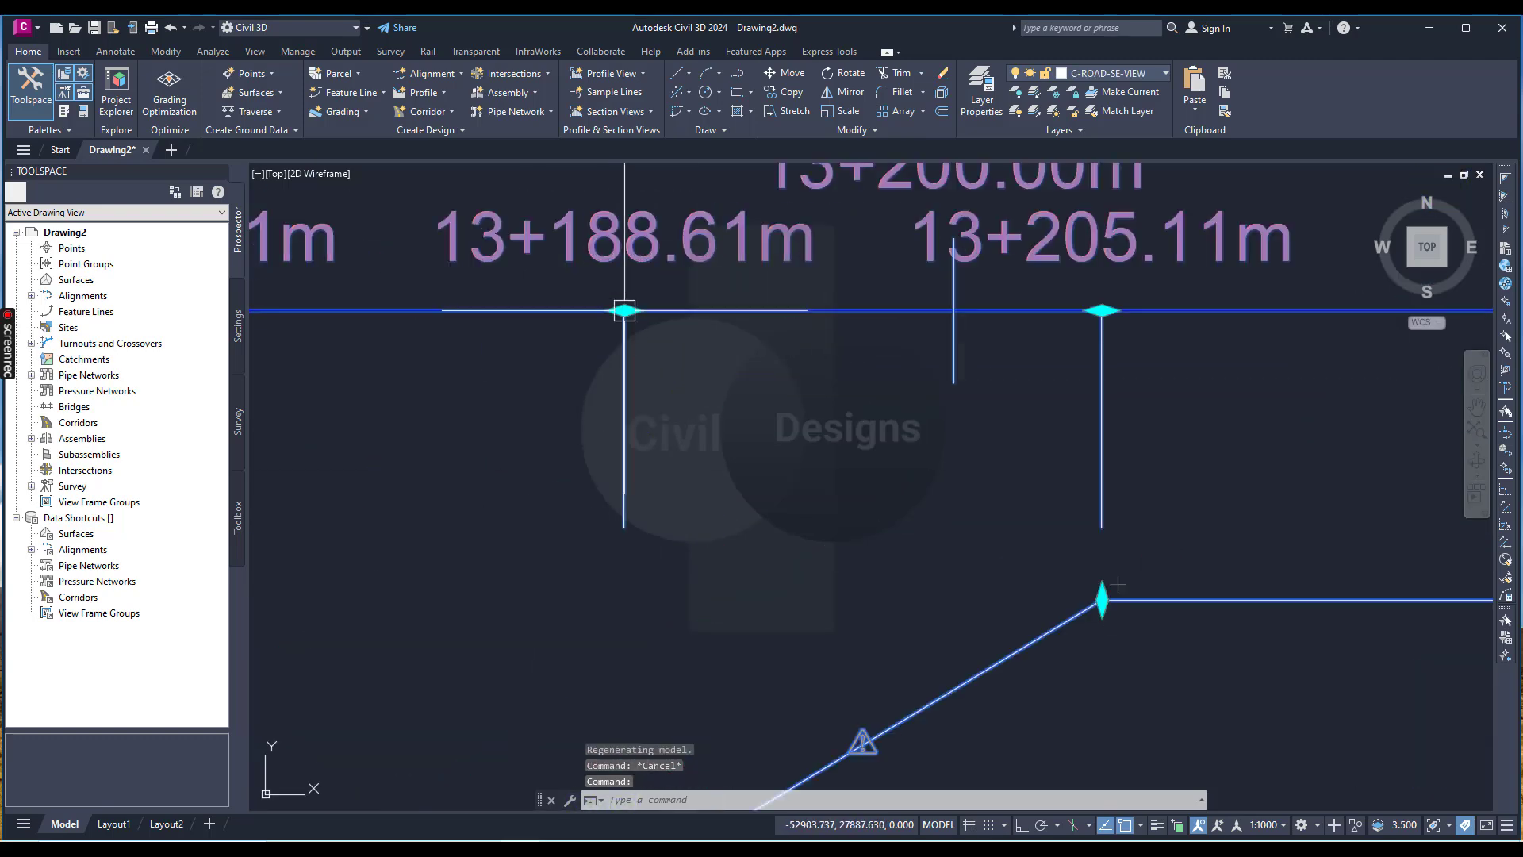
pyautogui.click(498, 313)
pyautogui.scroll(-8, 508, 333)
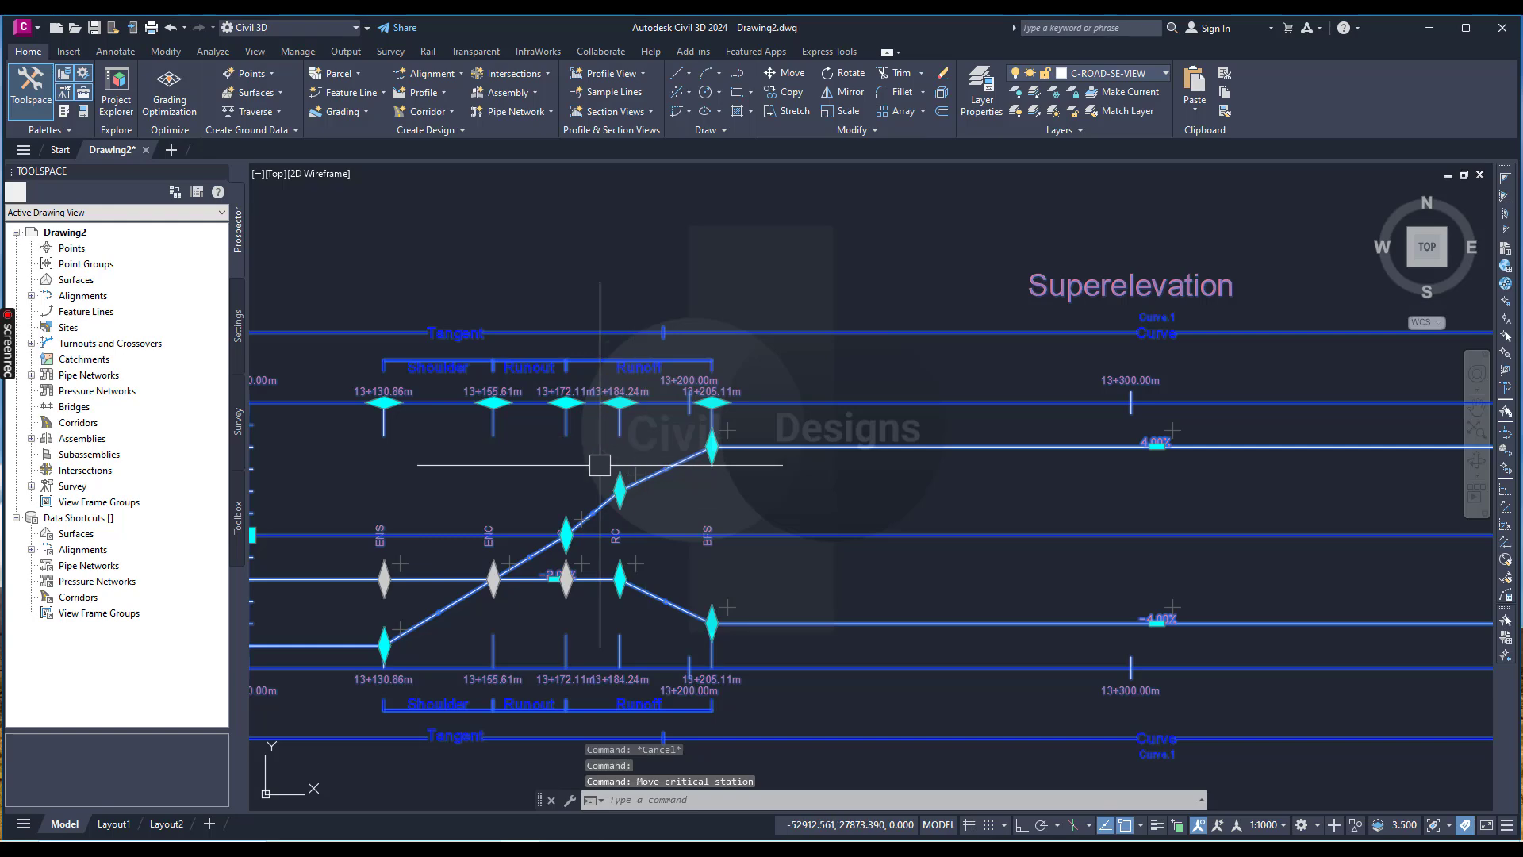
# - Move the ENC critical station in the first transition region back to 13+151.66 and deselect the superelevation view
pyautogui.scroll(8, 503, 406)
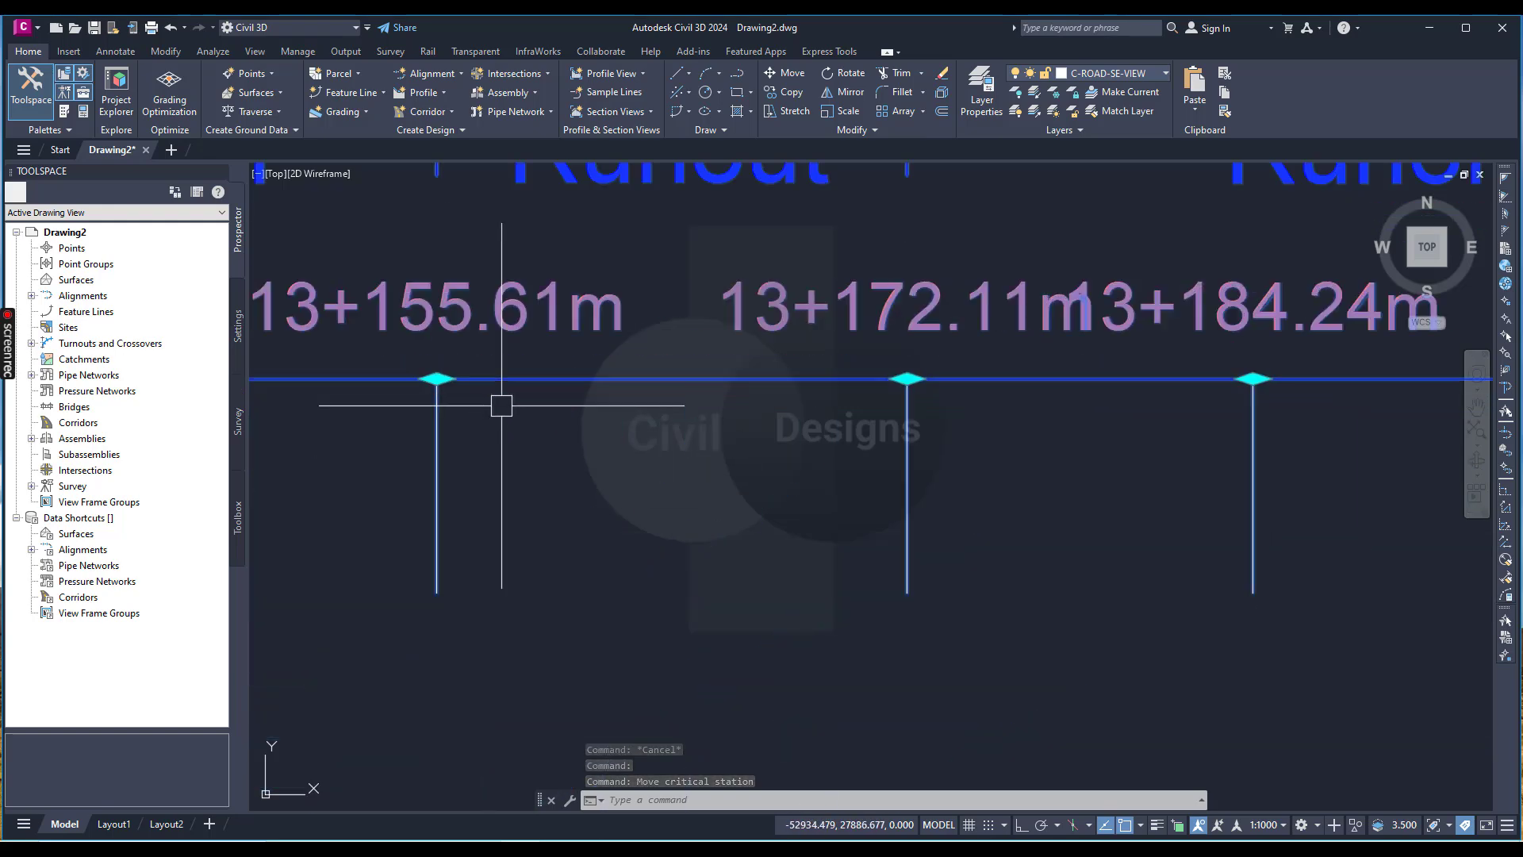
pyautogui.click(436, 378)
pyautogui.click(324, 378)
pyautogui.scroll(-10, 503, 476)
pyautogui.scroll(4, 587, 508)
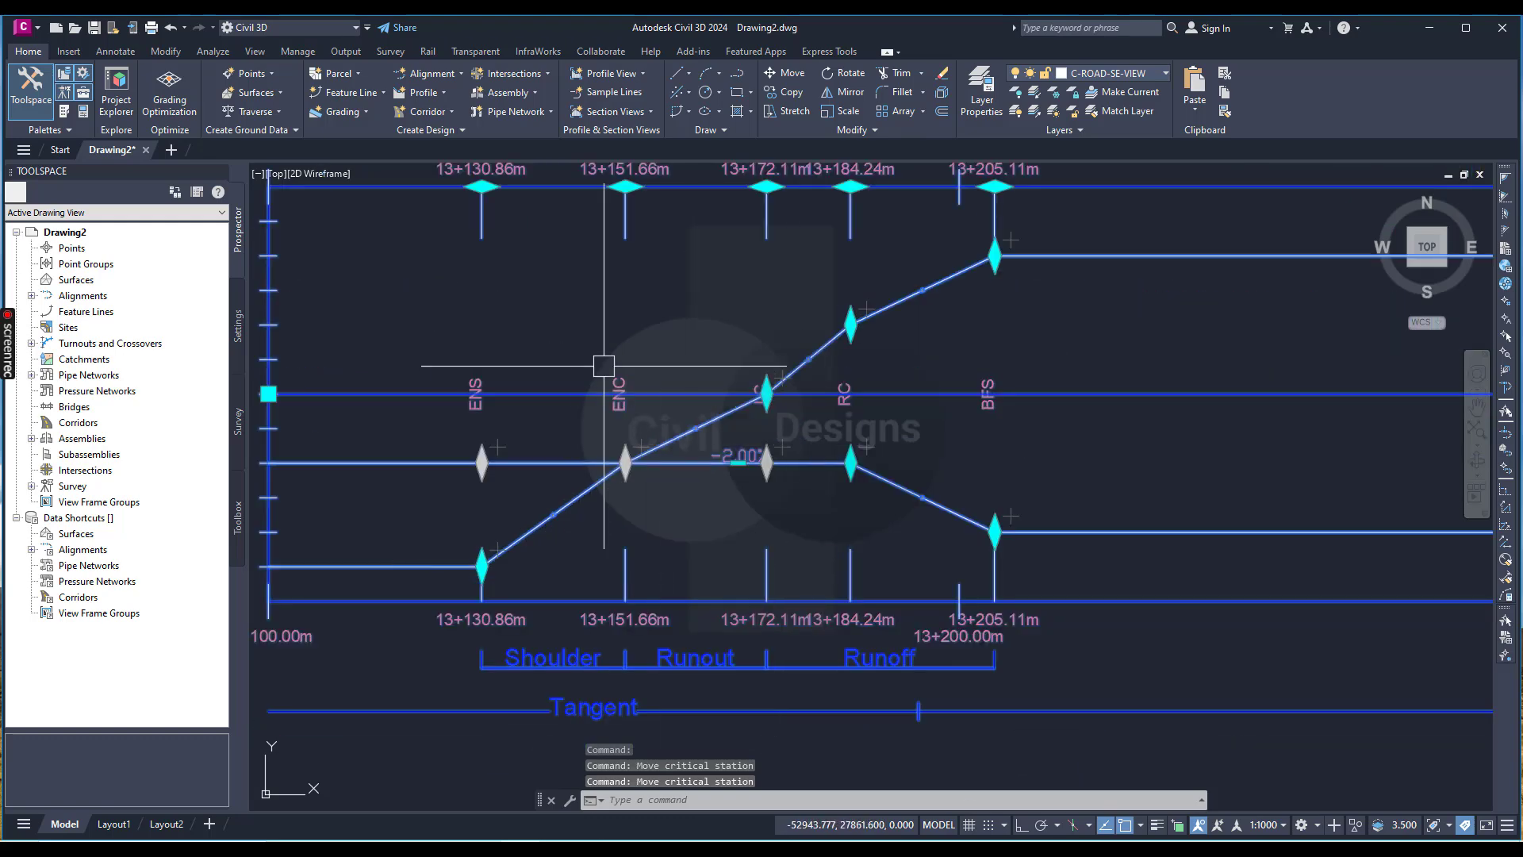
pyautogui.scroll(-6, 603, 365)
pyautogui.press('Escape')
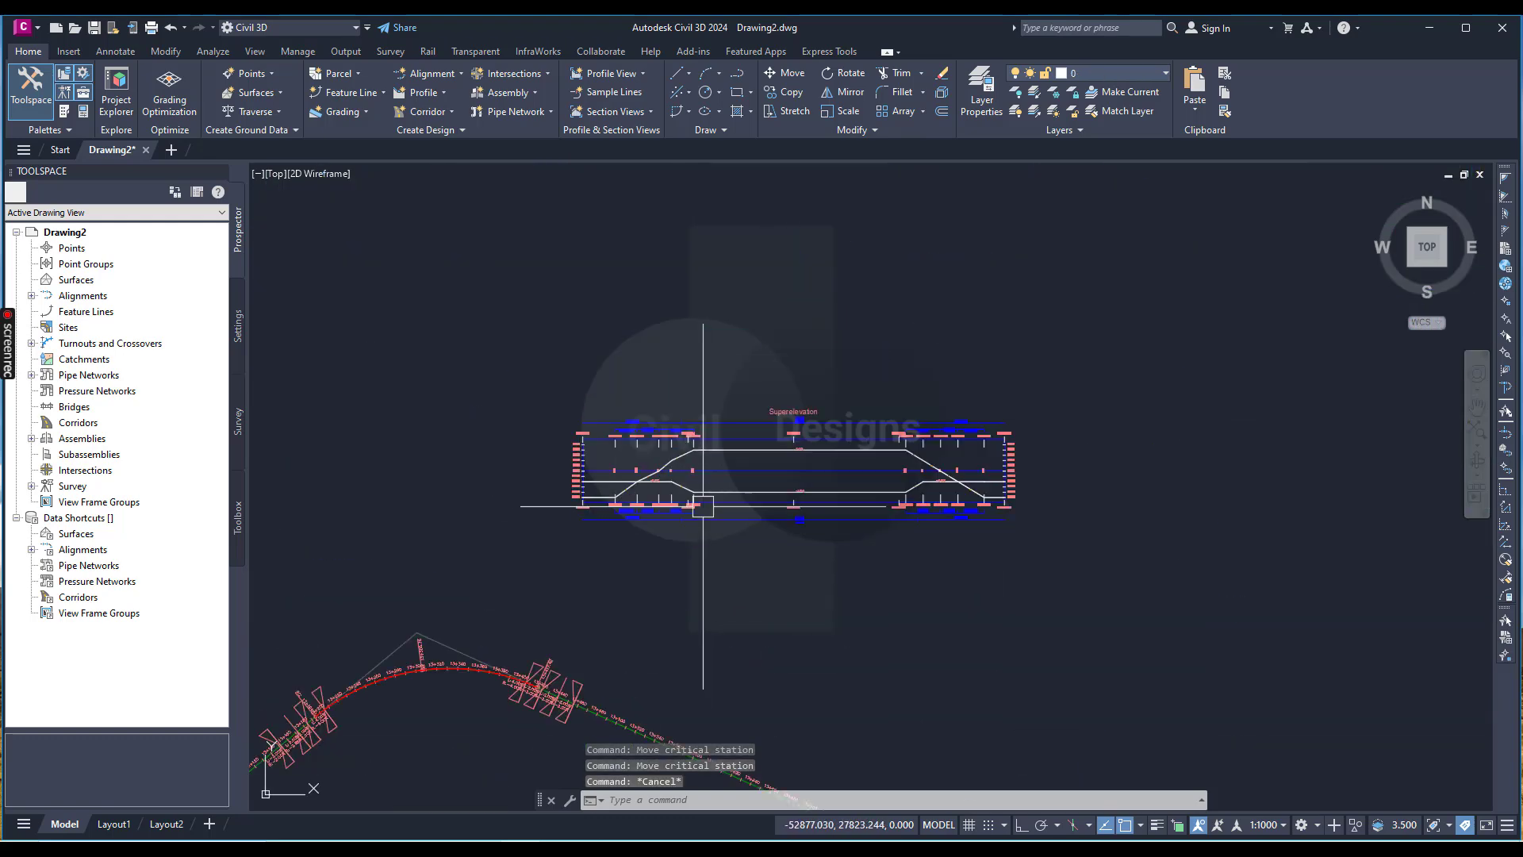
pyautogui.scroll(-5, 705, 508)
pyautogui.press('Escape')
pyautogui.scroll(-7, 683, 333)
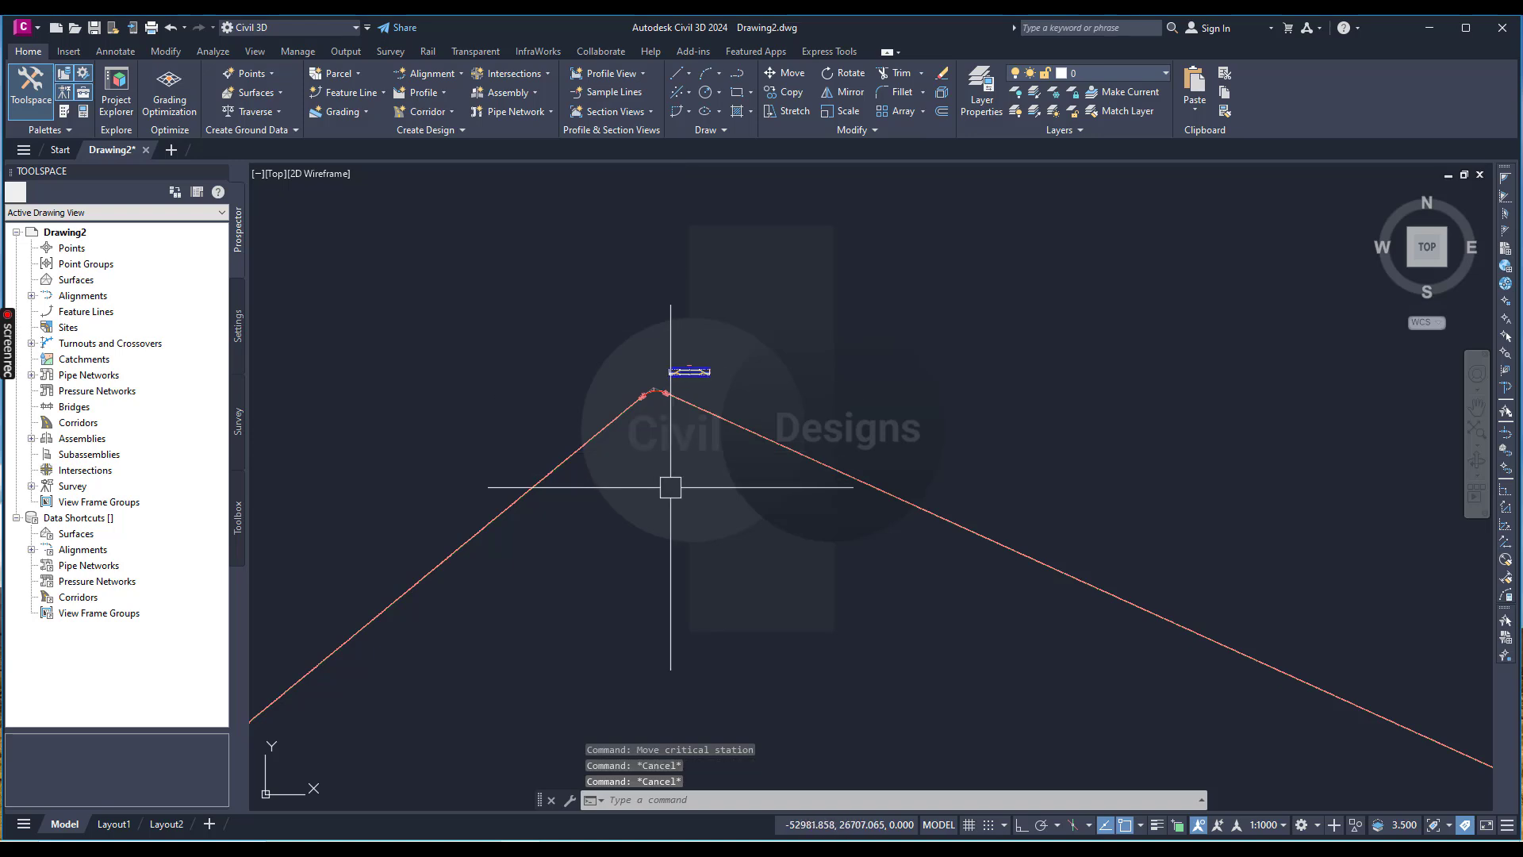